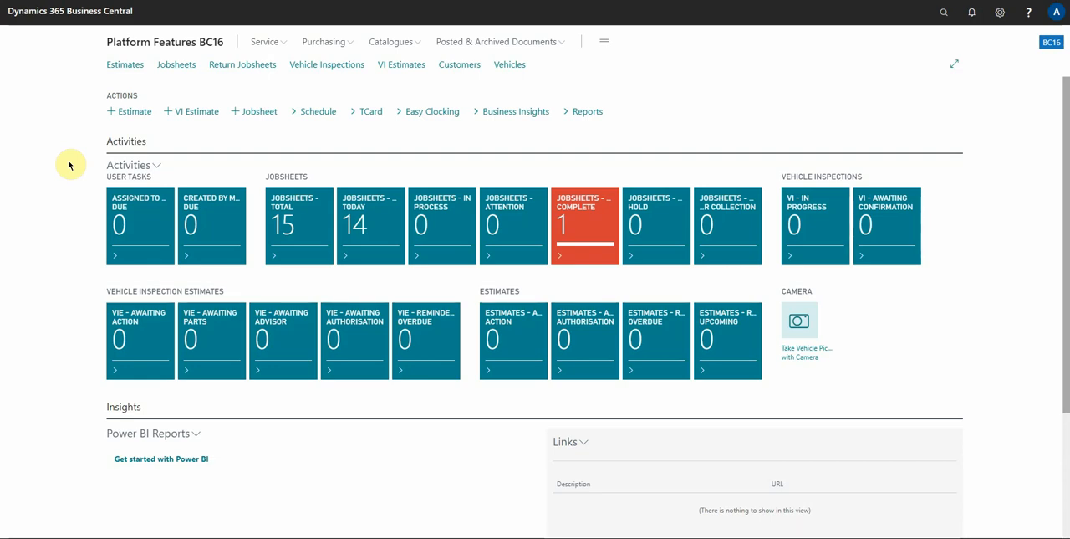
Open the Hyundai Tucson jobsheet from the work-complete jobsheets and bring its comments and lines into view
left_click(586, 225)
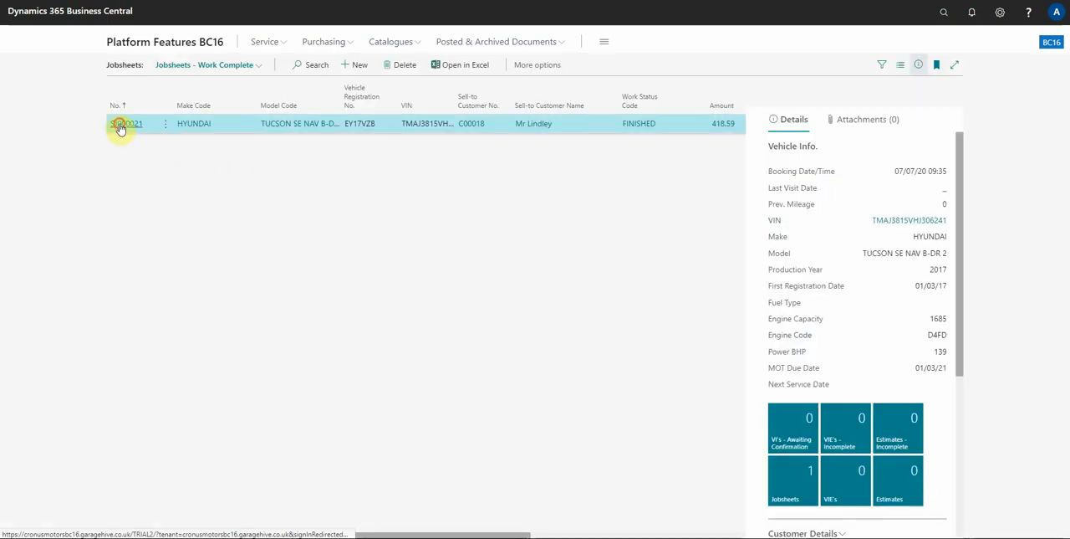
left_click(123, 124)
scroll(232, 266, "down", 3)
scroll(226, 255, "up", 2)
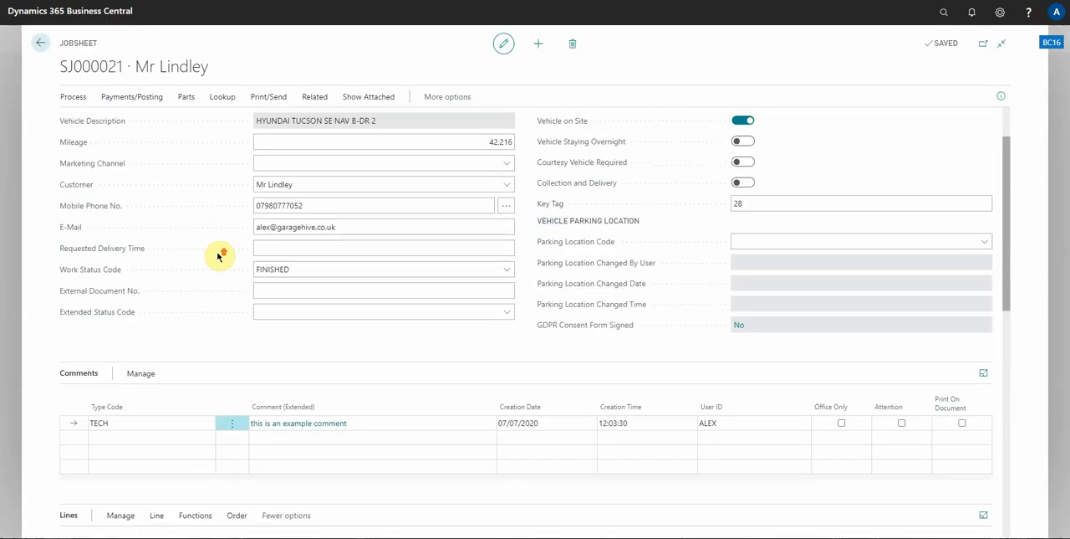
scroll(215, 256, "down", 3)
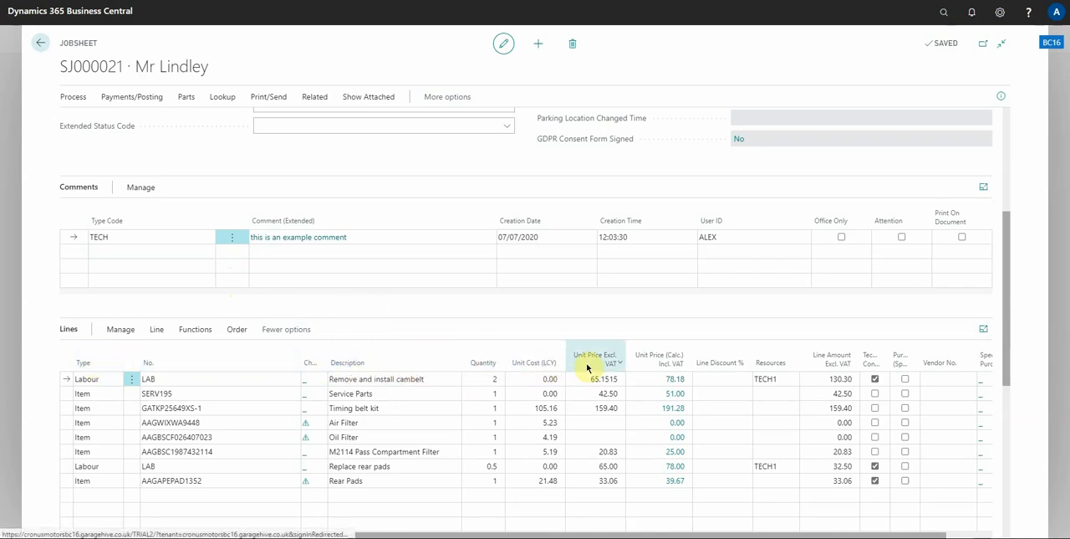
Select the Oil Filter, Air Filter and Timing belt kit lines together, and clear the multiple selection
left_click(210, 394)
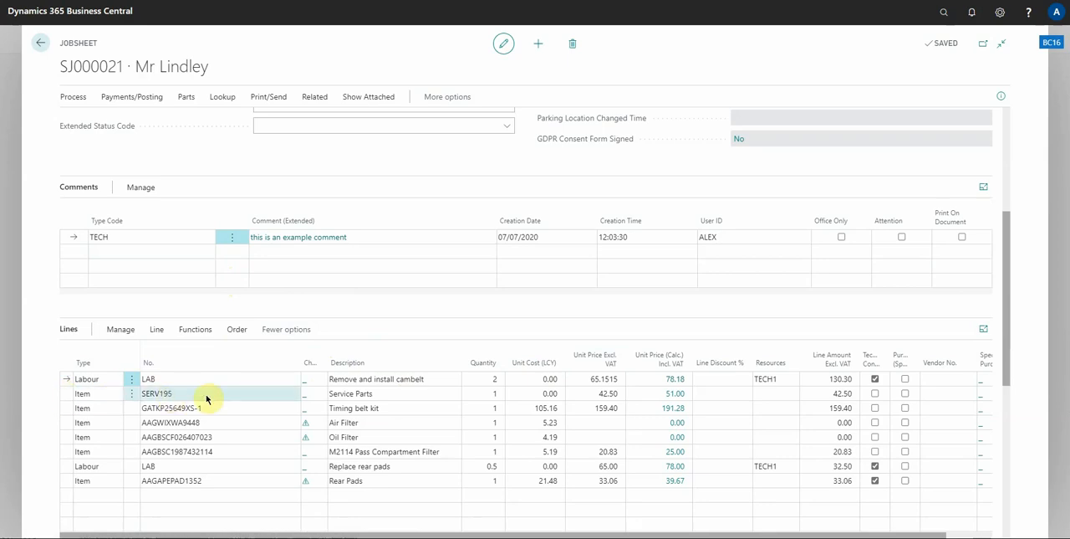
left_click(197, 437)
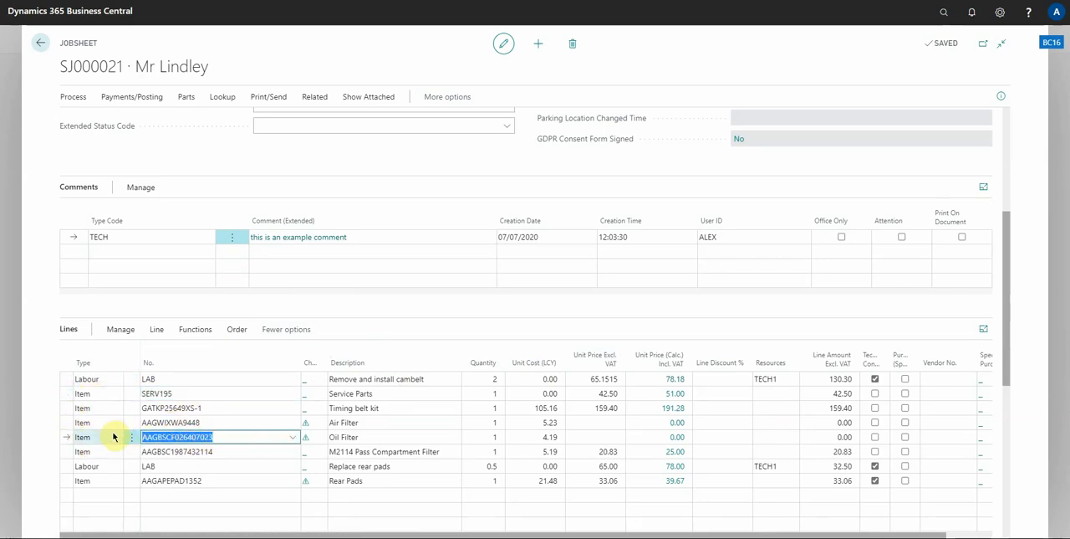
left_click(191, 423)
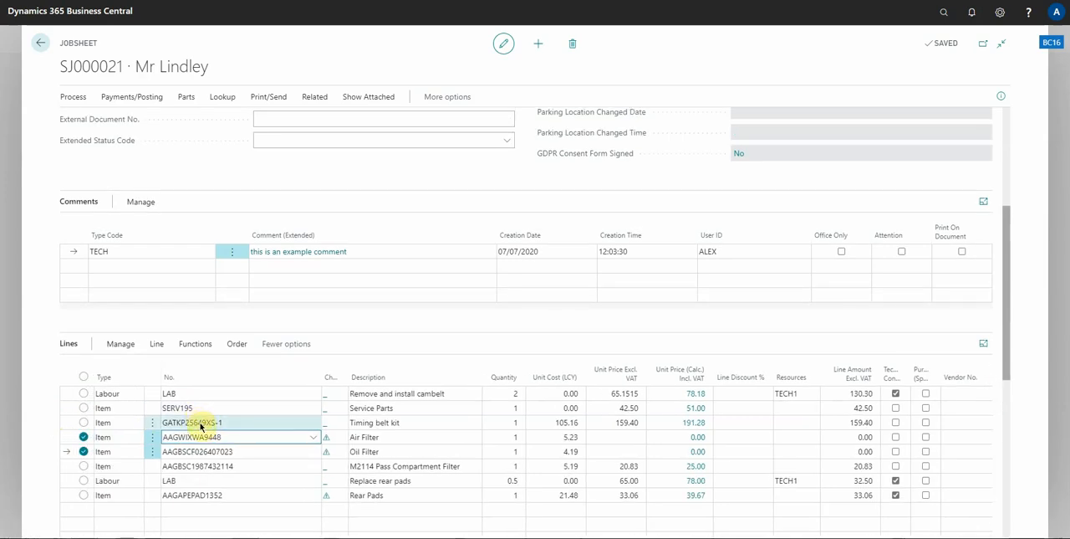
left_click(199, 424, "ctrl")
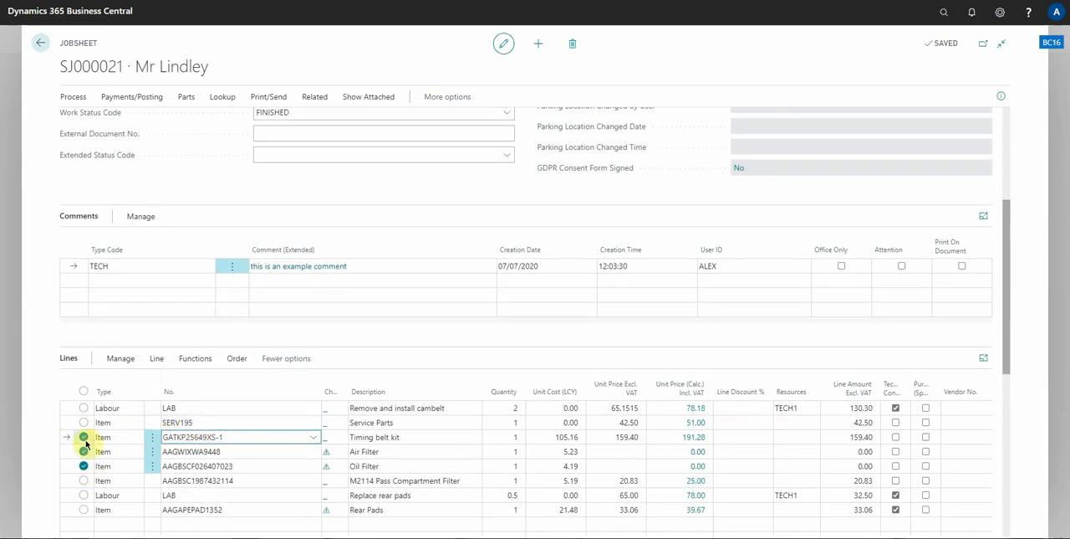
left_click(227, 452)
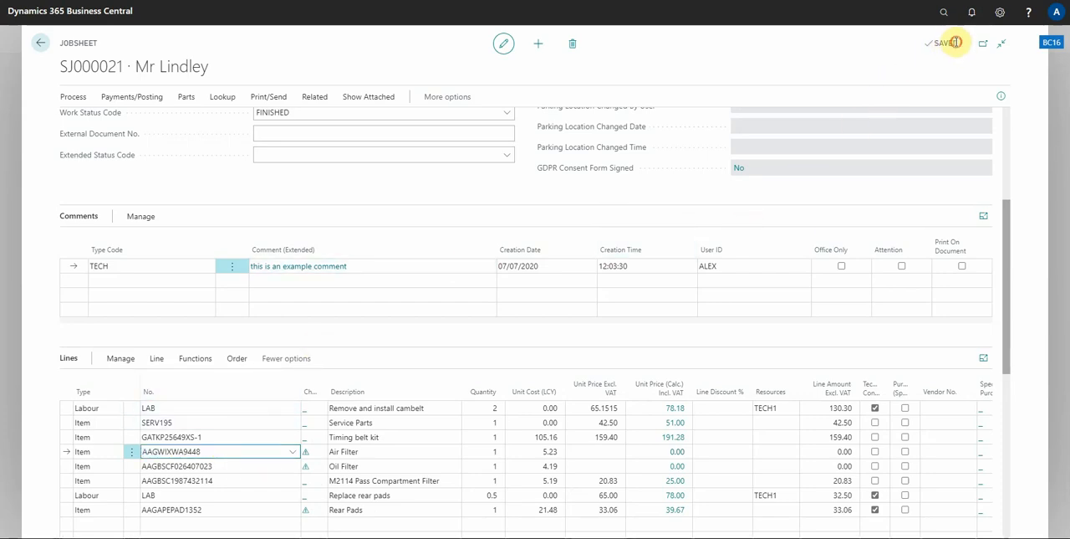
double_click(947, 42)
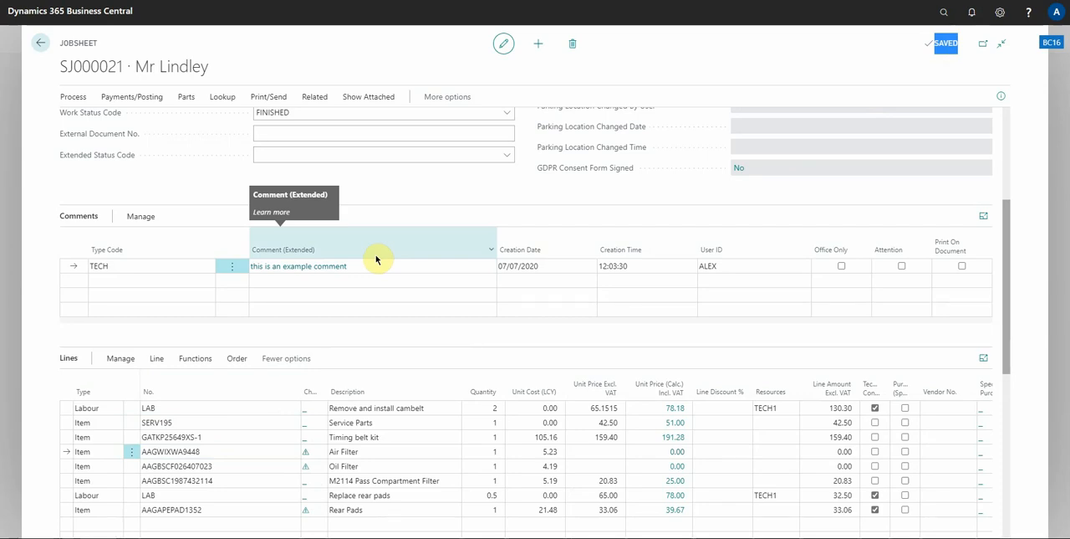
Add an item line numbered MISC below the Rear Pads line
scroll(351, 264, "down", 3)
left_click(96, 398)
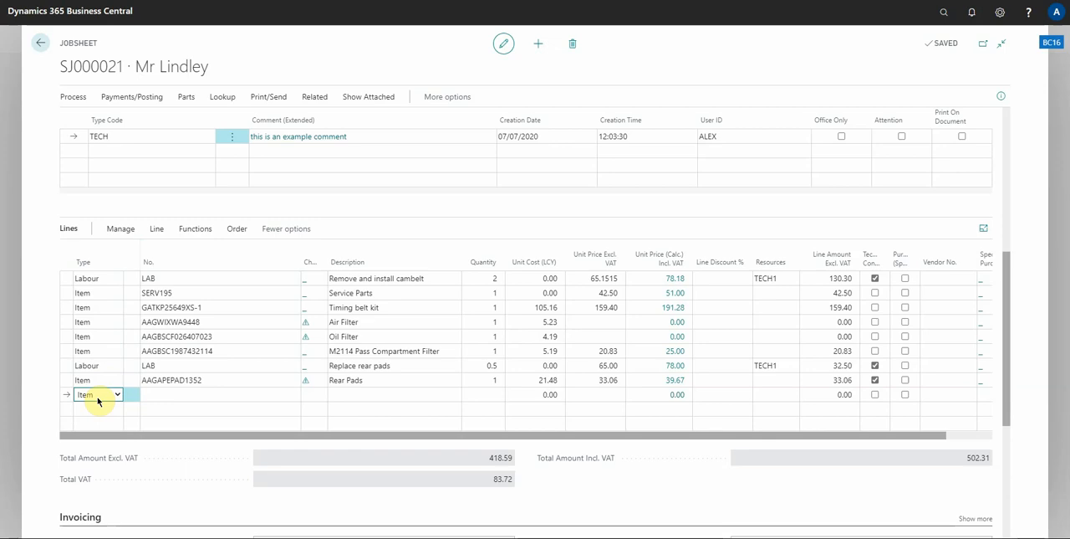
key("Tab")
type("misc")
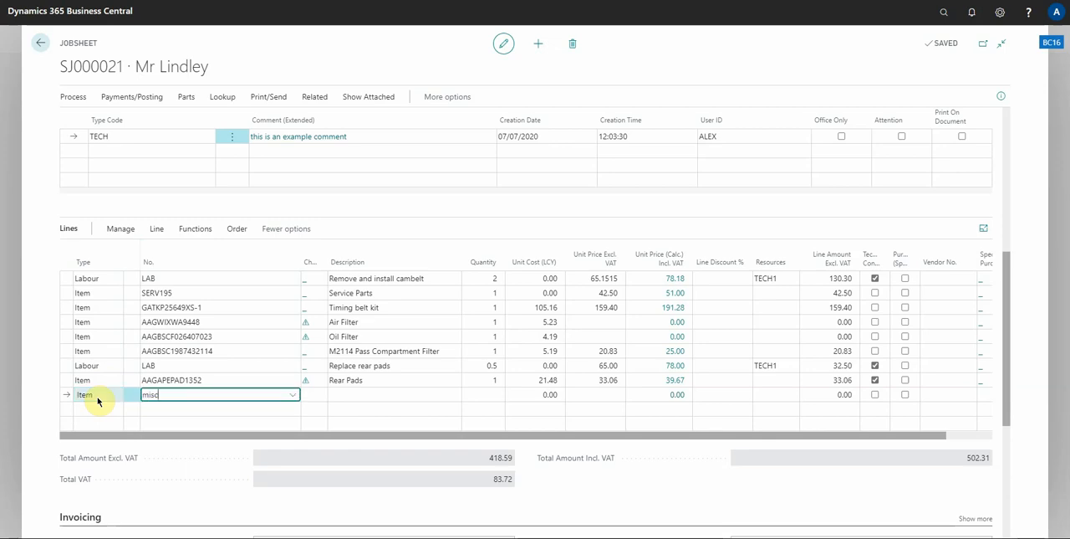
key("Tab")
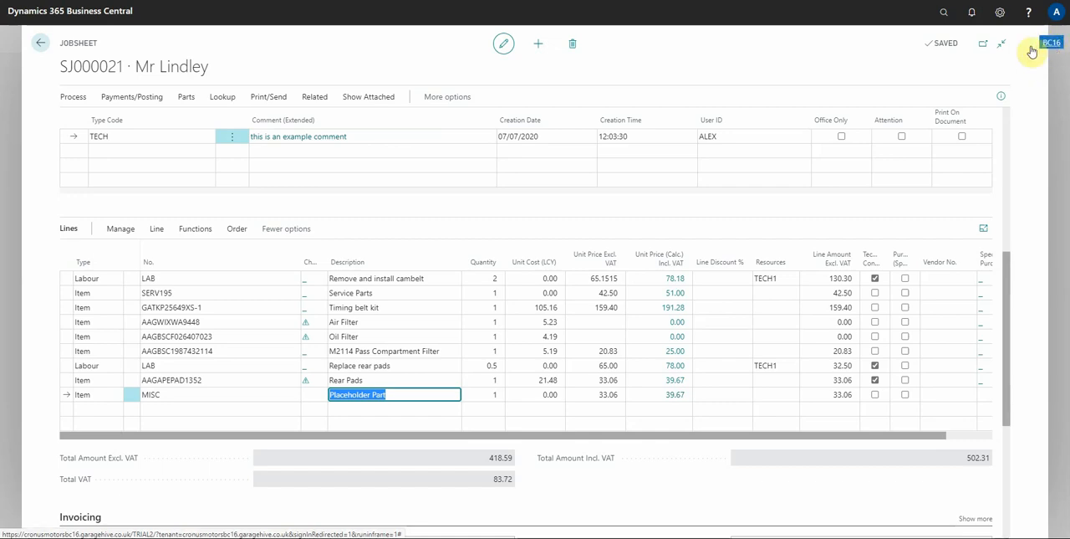
Show and hide the vehicle information pane of the jobsheet twice
scroll(53, 227, "up", 2)
left_click(41, 230)
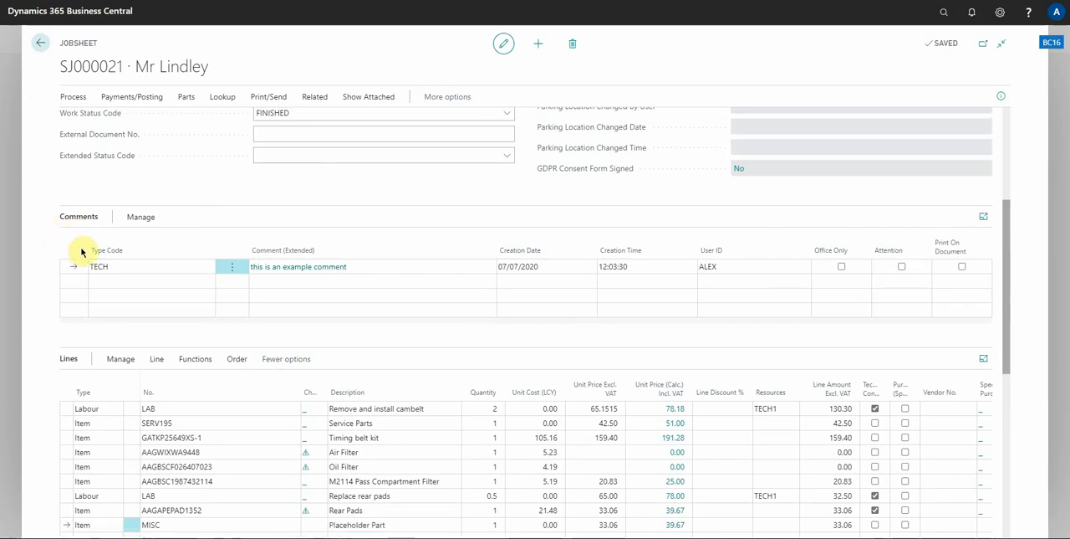
scroll(109, 247, "up", 1)
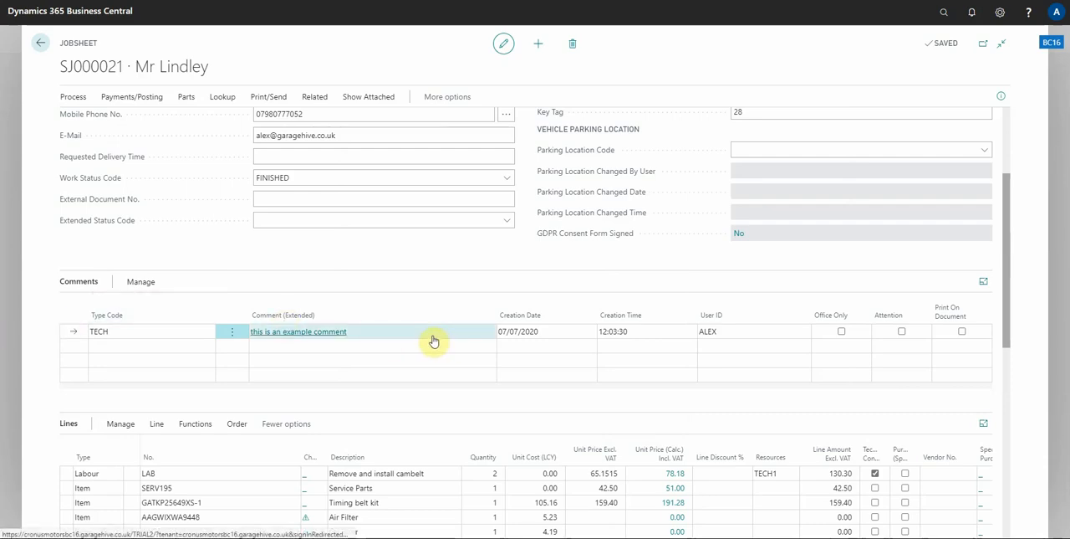
scroll(257, 297, "down", 1)
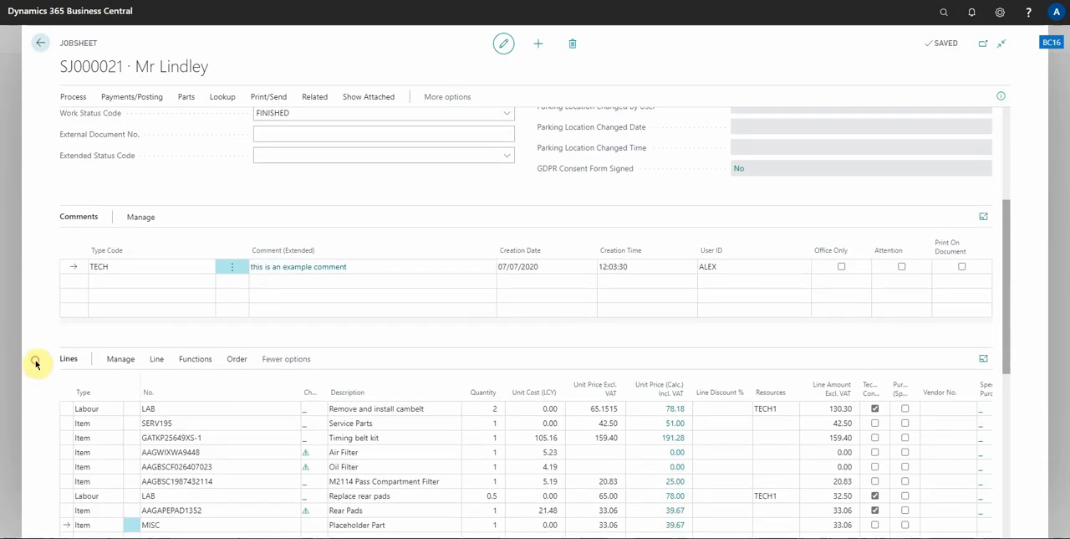
key("alt+F2")
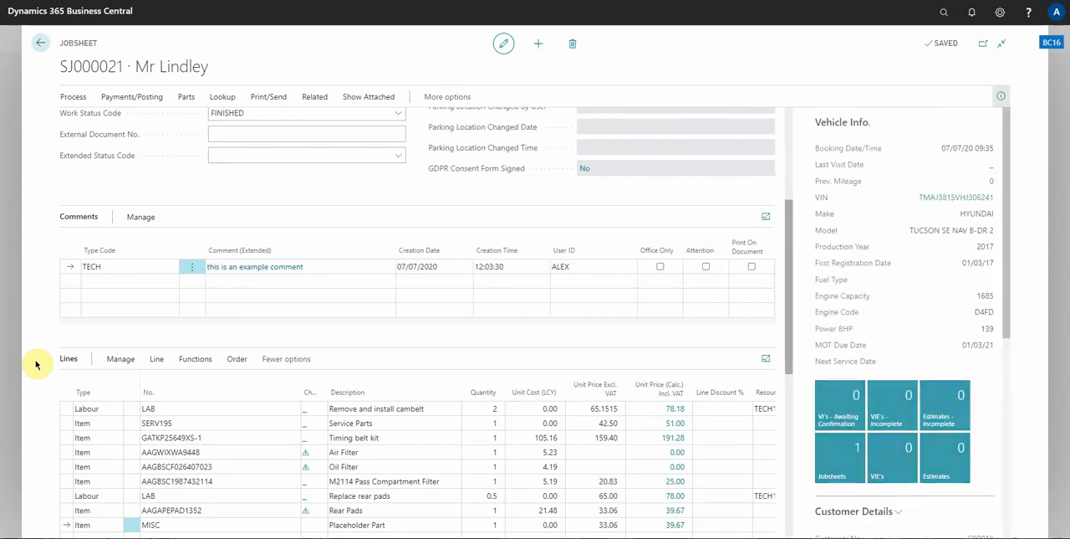
key("alt+F2")
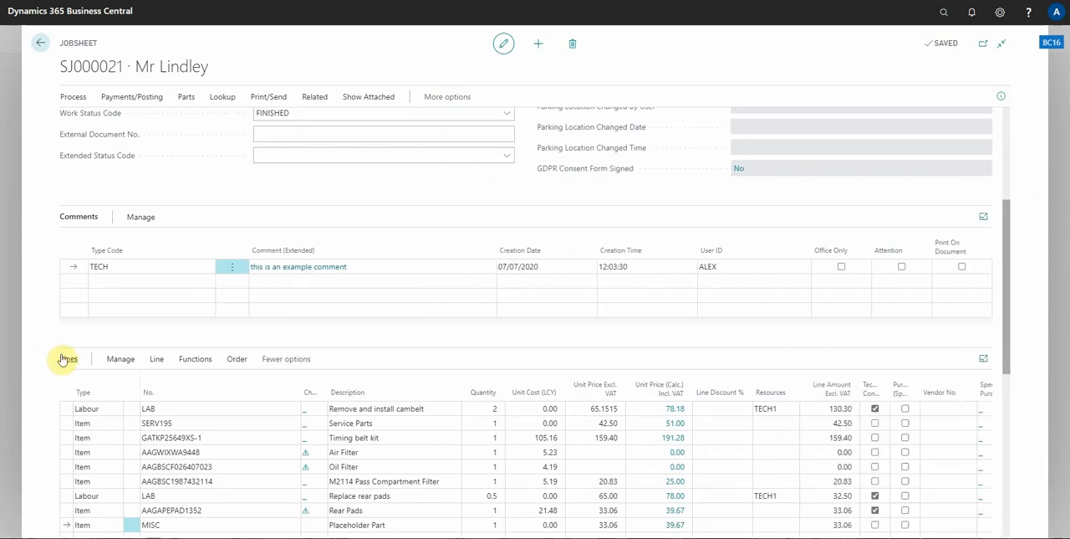
key("alt+F2")
key("alt+F2")
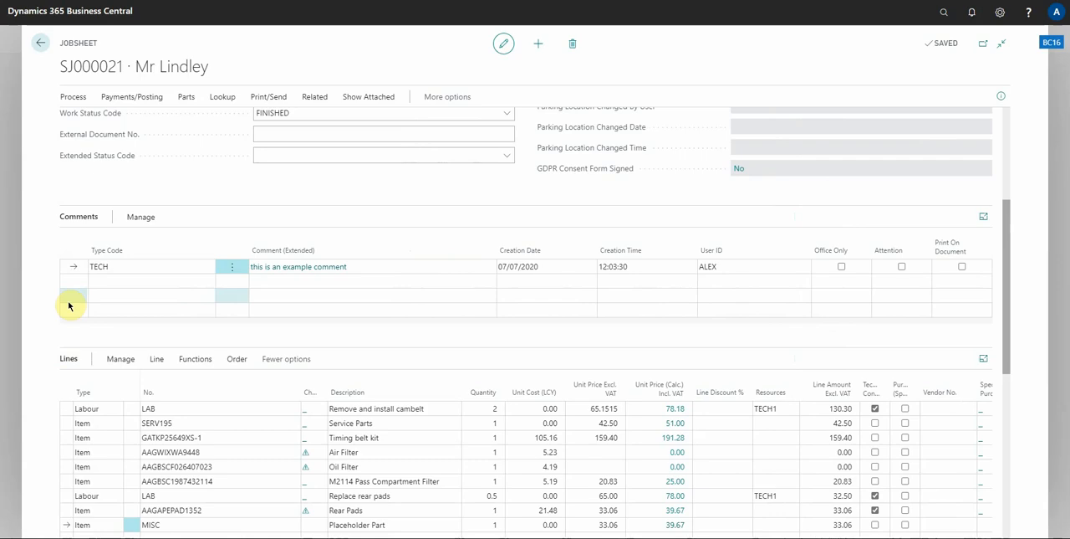
Show the vehicle information pane beside the jobsheet lines and expand the Lines section to fill the page
scroll(490, 256, "down", 1)
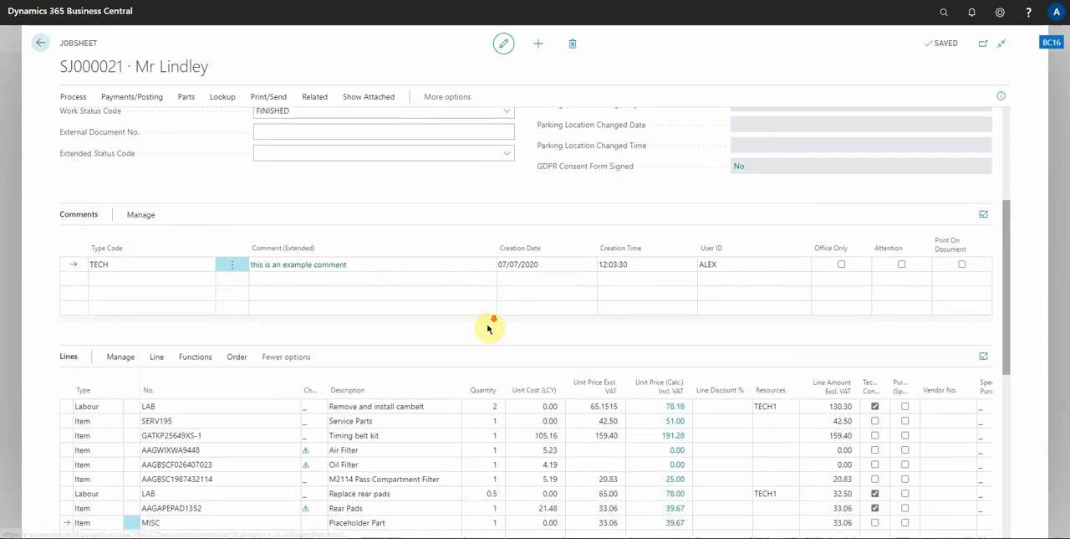
left_click_drag(461, 502, 235, 502)
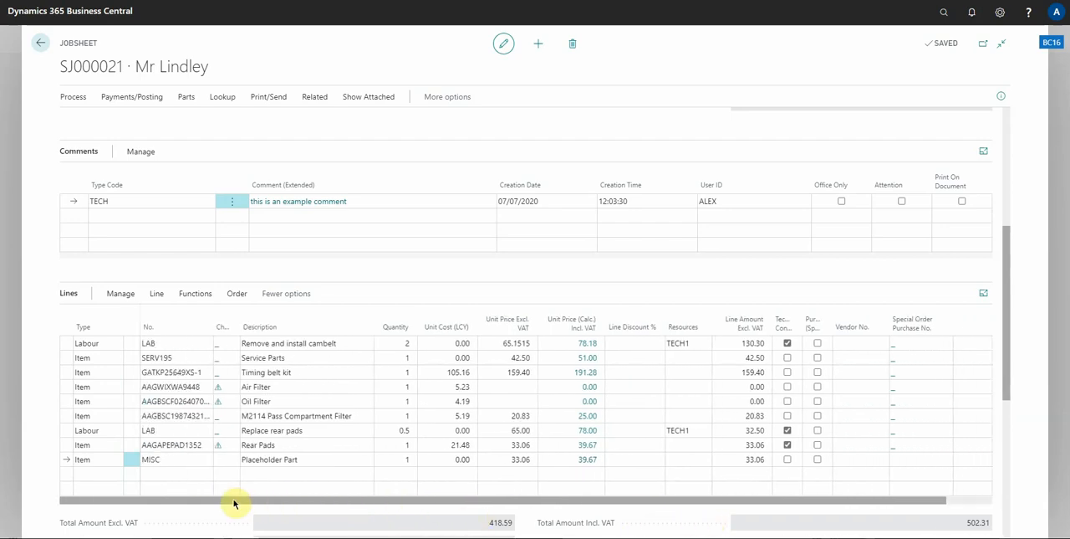
scroll(264, 449, "down", 1)
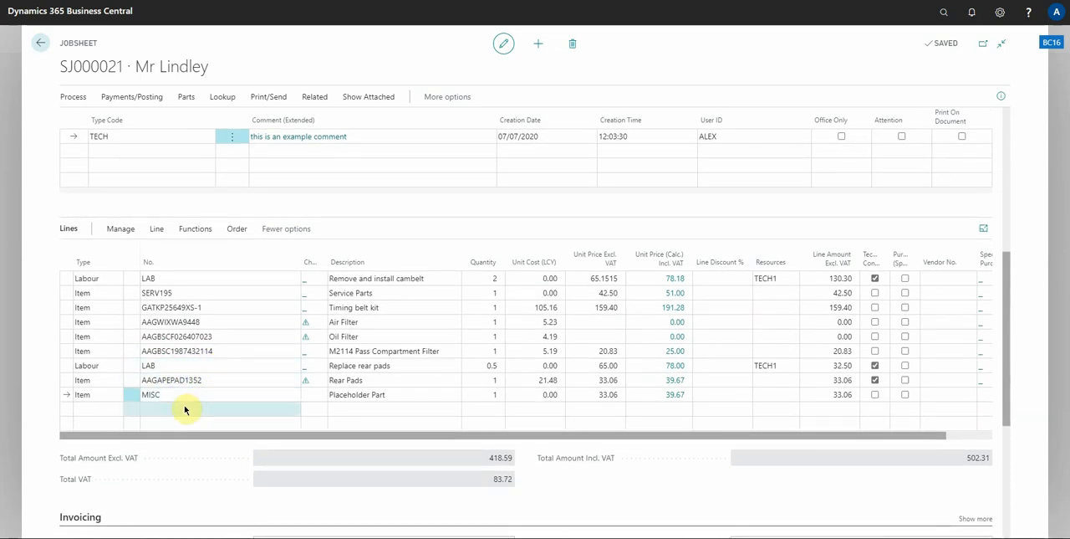
key("alt+F2")
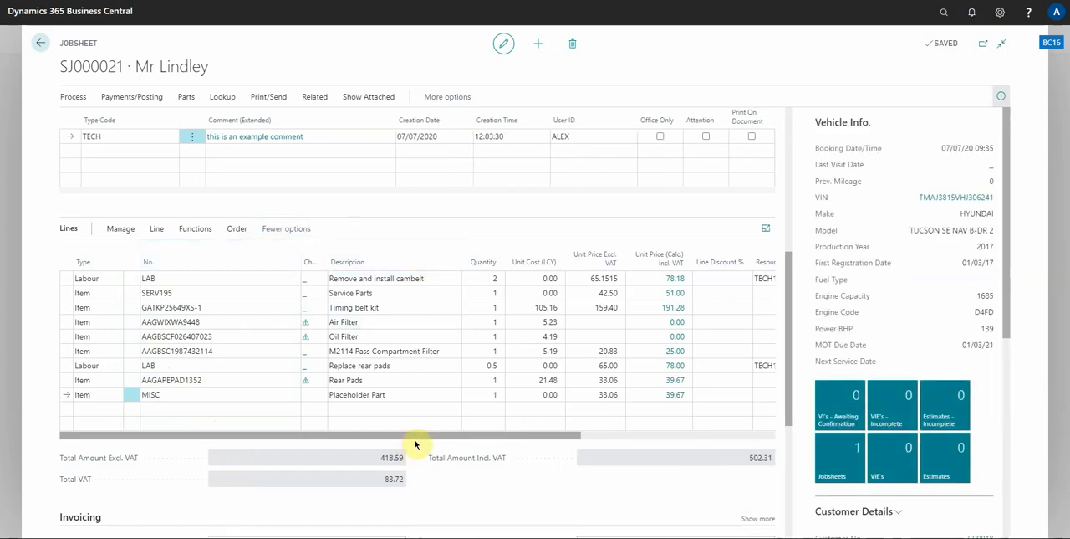
left_click_drag(416, 443, 585, 443)
left_click_drag(456, 441, 277, 430)
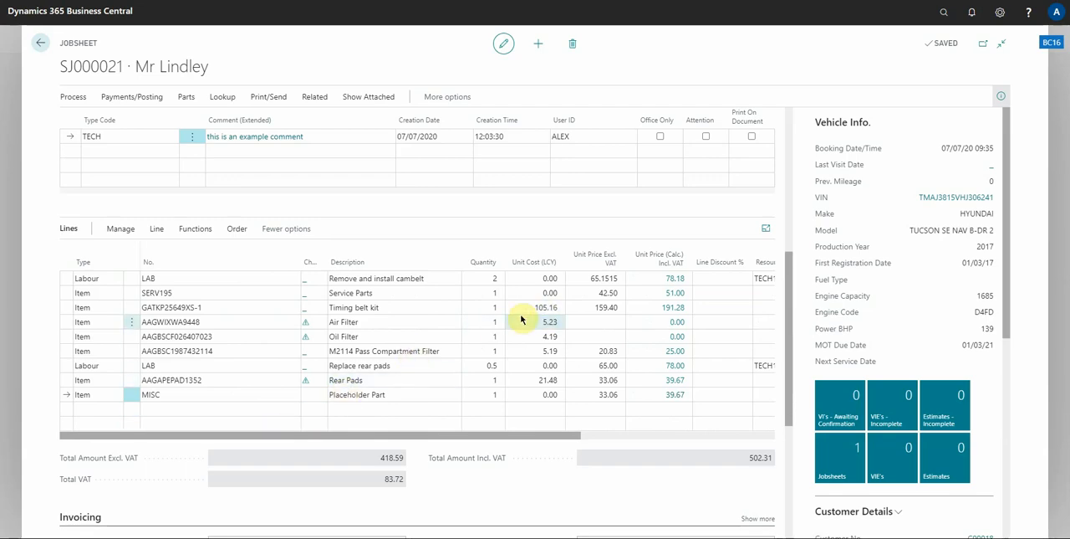
left_click(766, 232)
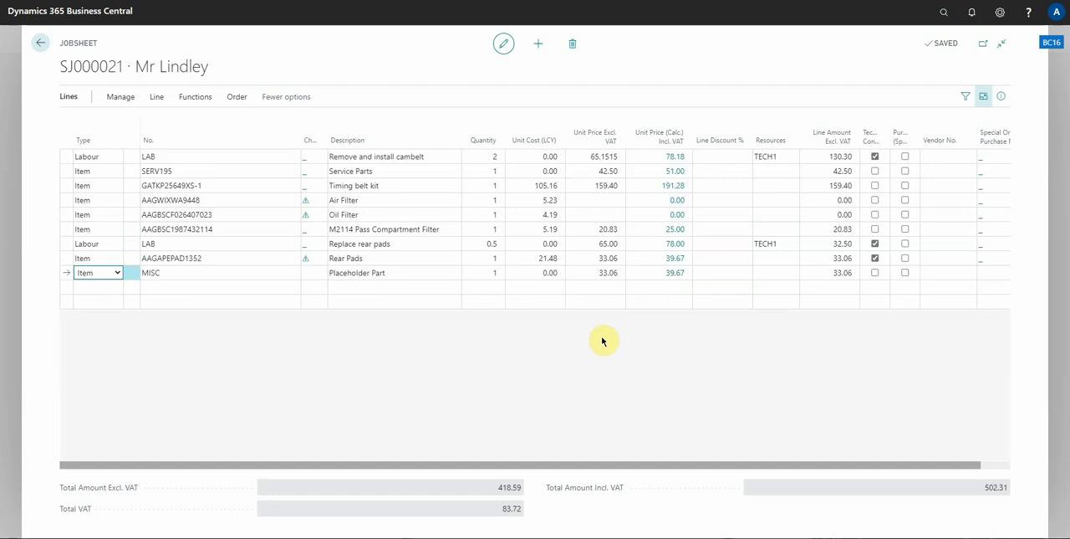
Add five more item lines numbered MISC below the existing placeholder part line
left_click(174, 286)
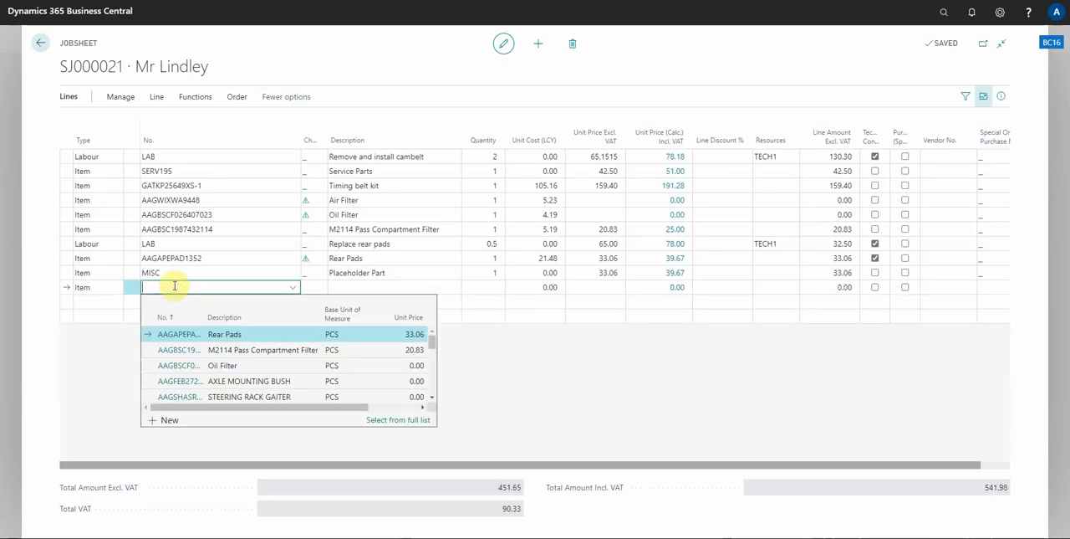
type("MISC")
key("Return")
type("MISC")
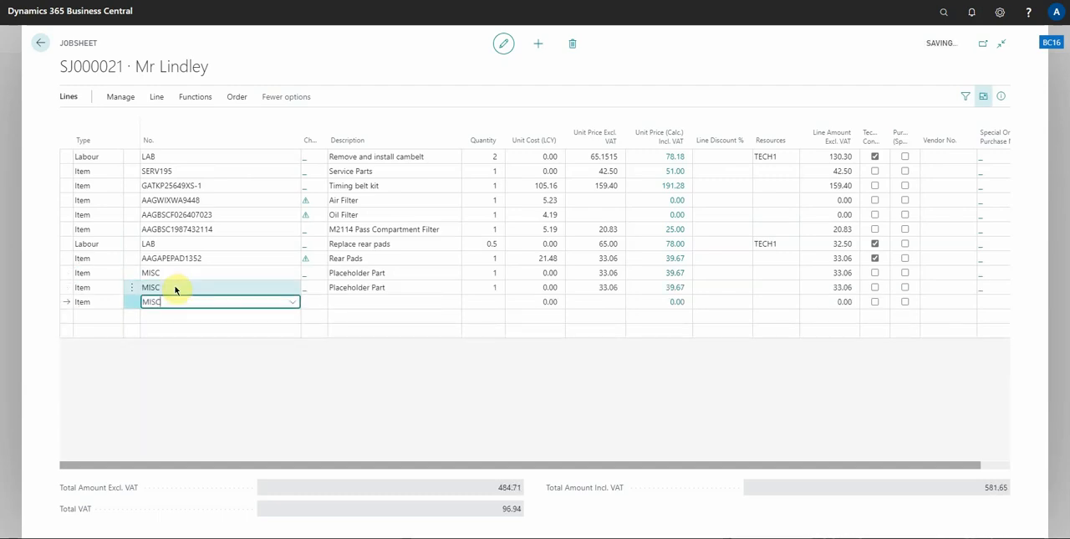
key("Return")
type("MISC")
key("Return")
type("MISC")
key("Return")
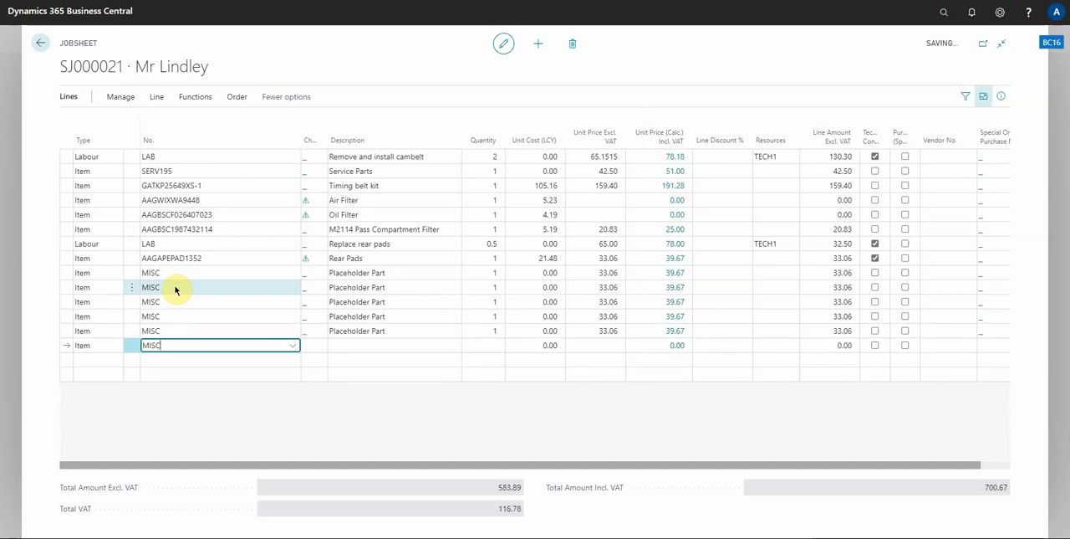
type("MISC")
key("Return")
key("Up")
key("Up")
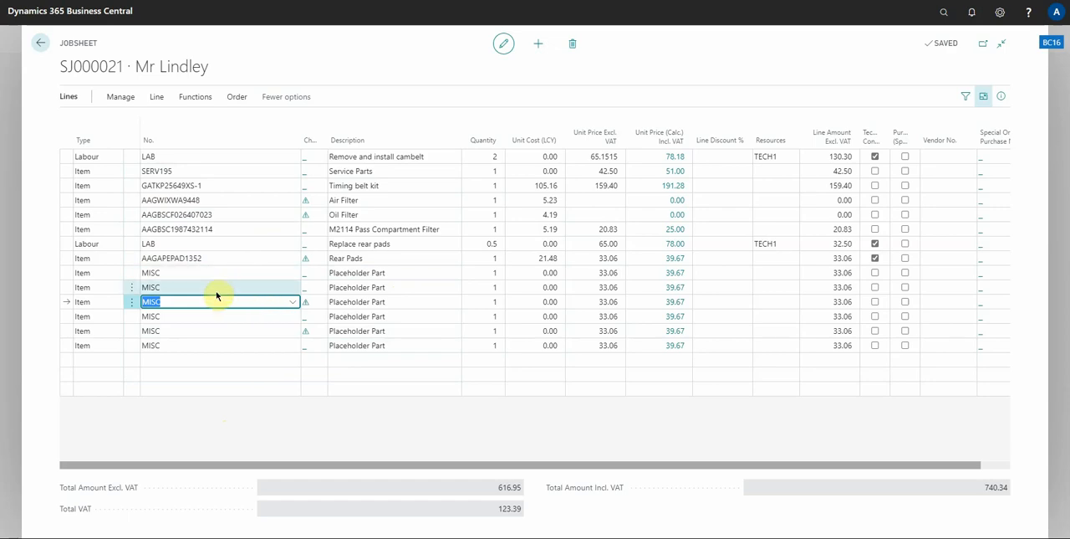
Select all six MISC placeholder part lines and delete them from the jobsheet
left_click(191, 345)
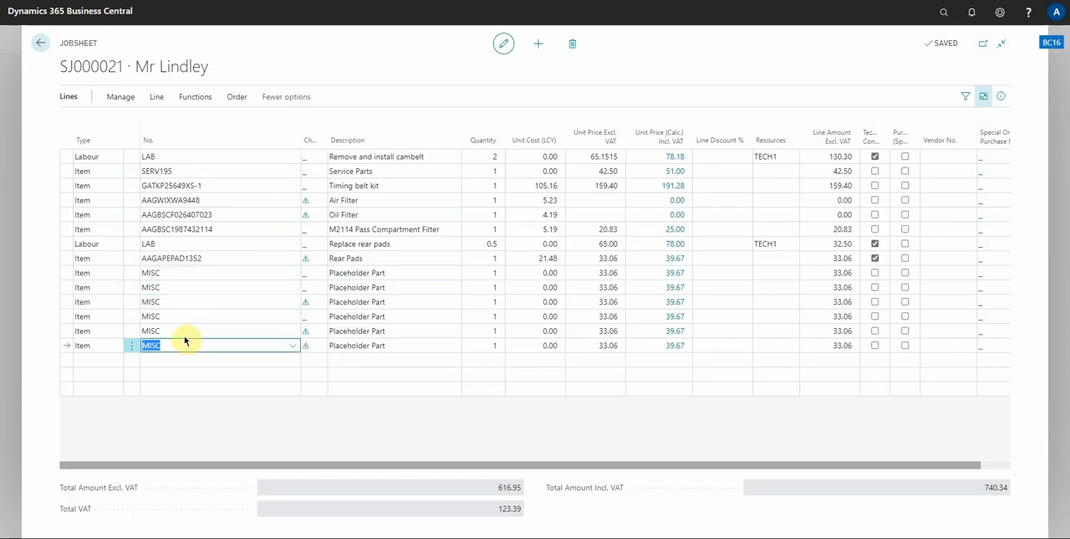
left_click(184, 332, "shift")
left_click(184, 316, "shift")
left_click(199, 302, "shift")
left_click(199, 287, "shift")
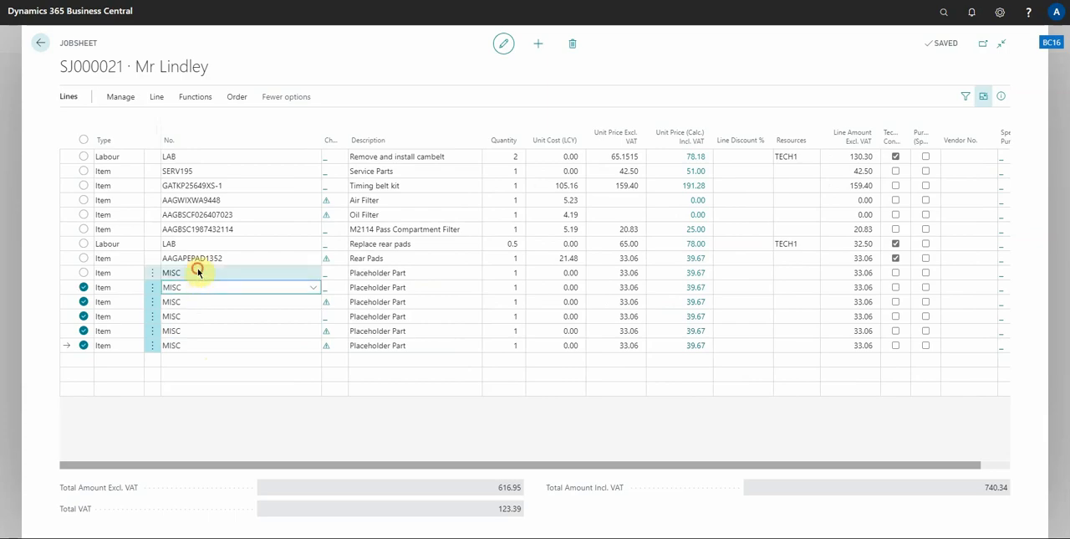
left_click(197, 270, "shift")
key("ctrl+Delete")
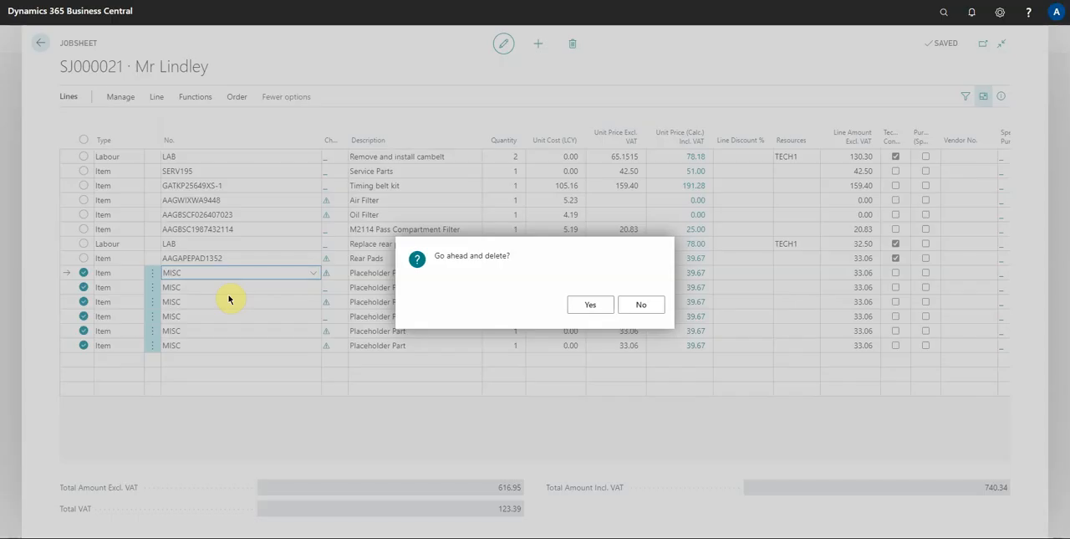
key("Return")
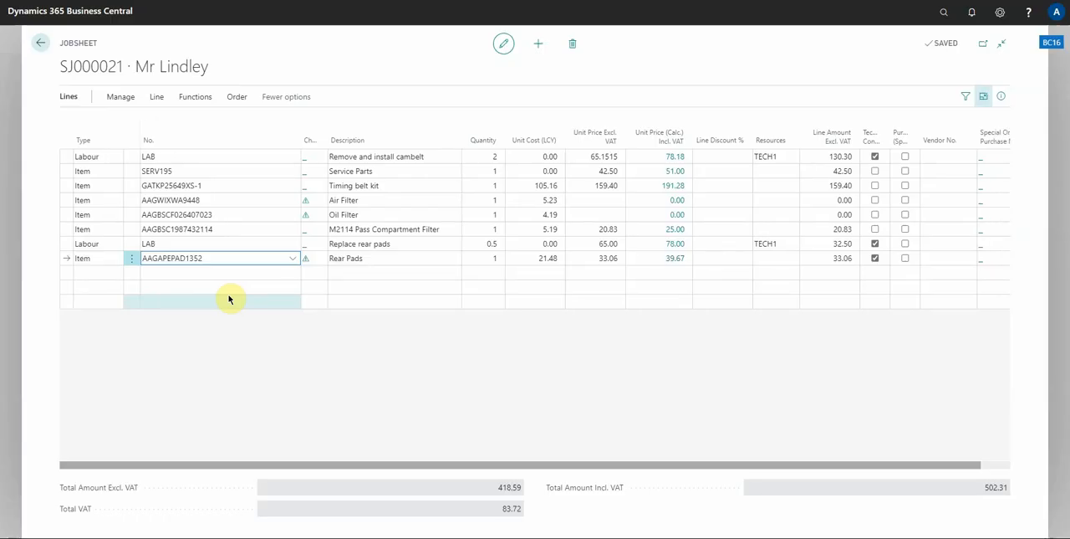
Insert a new item line directly above the Timing belt kit line and set its number to MISC
left_click(229, 184)
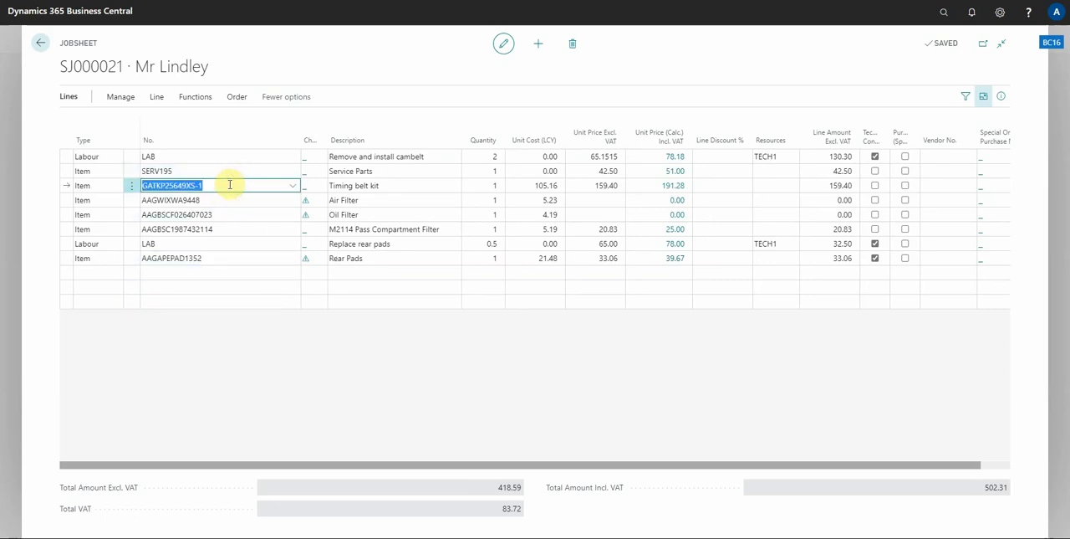
key("ctrl+Insert")
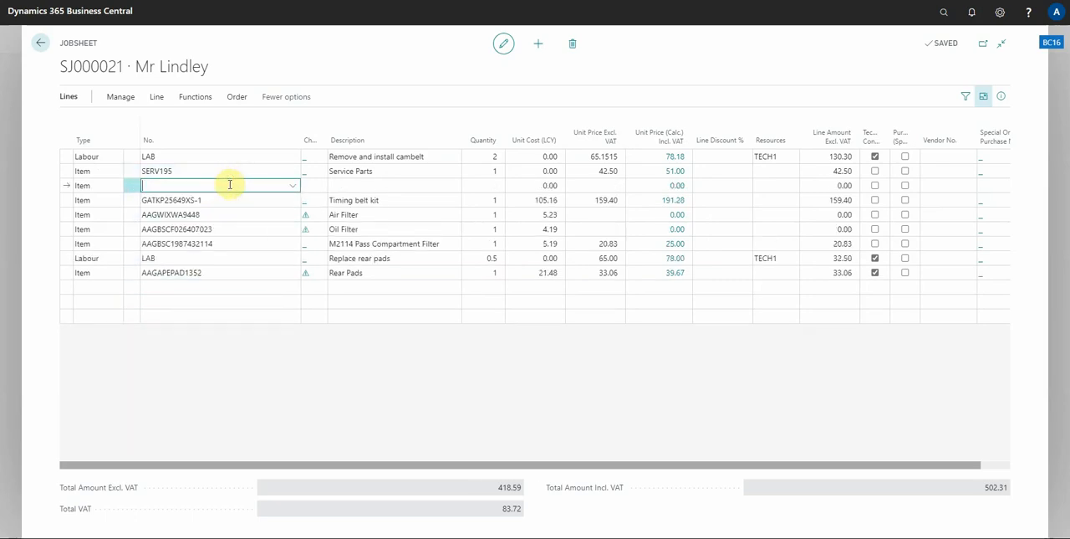
type("misc")
key("Tab")
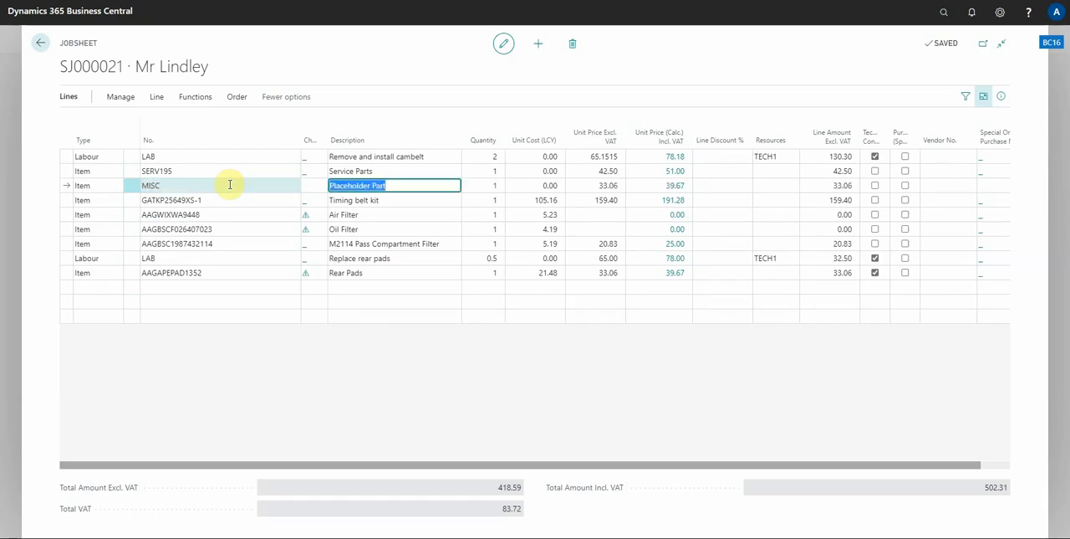
Delete the MISC placeholder line above the Timing belt kit line and return to the Role Centre
key("ctrl+Delete")
key("Return")
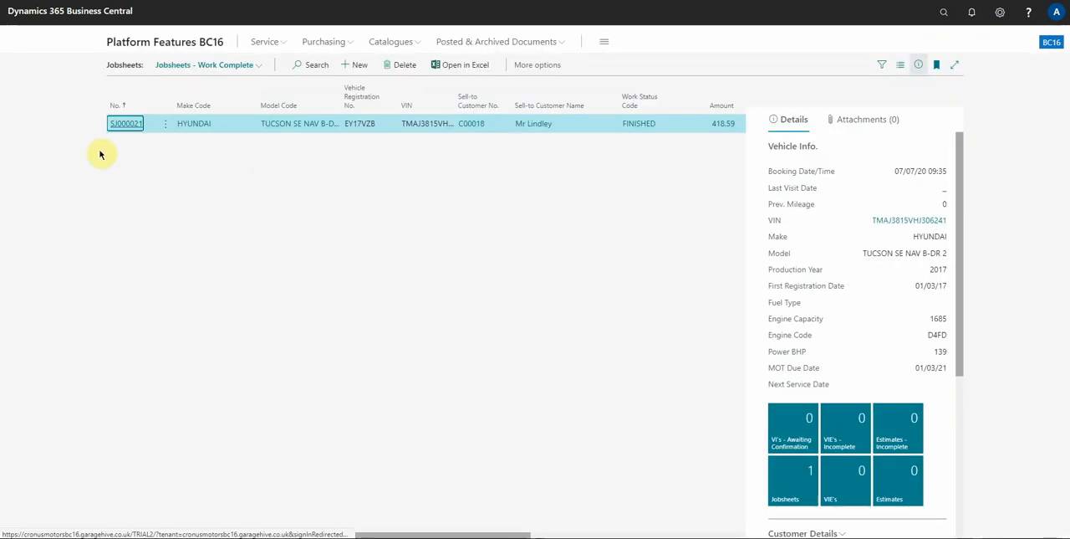
left_click(153, 42)
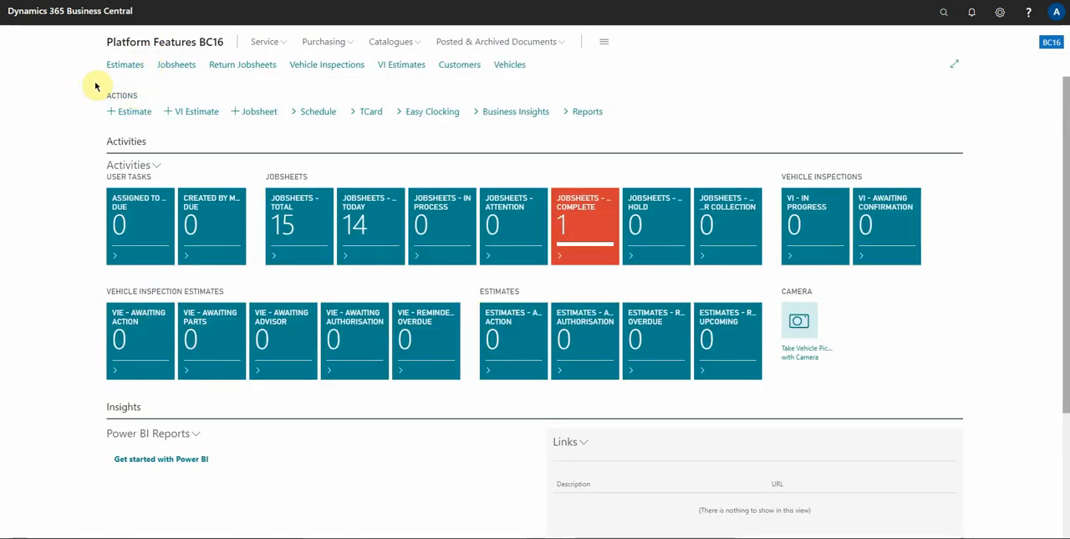
Explore the Service Advisor feature overview and the features of all other roles, then return to the Role Centre
left_click(604, 46)
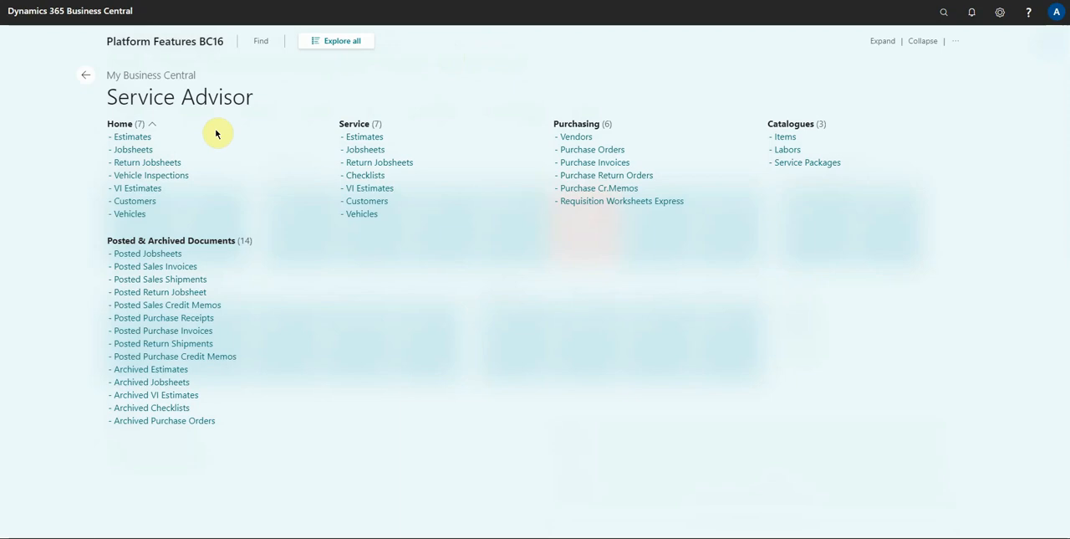
left_click(261, 41)
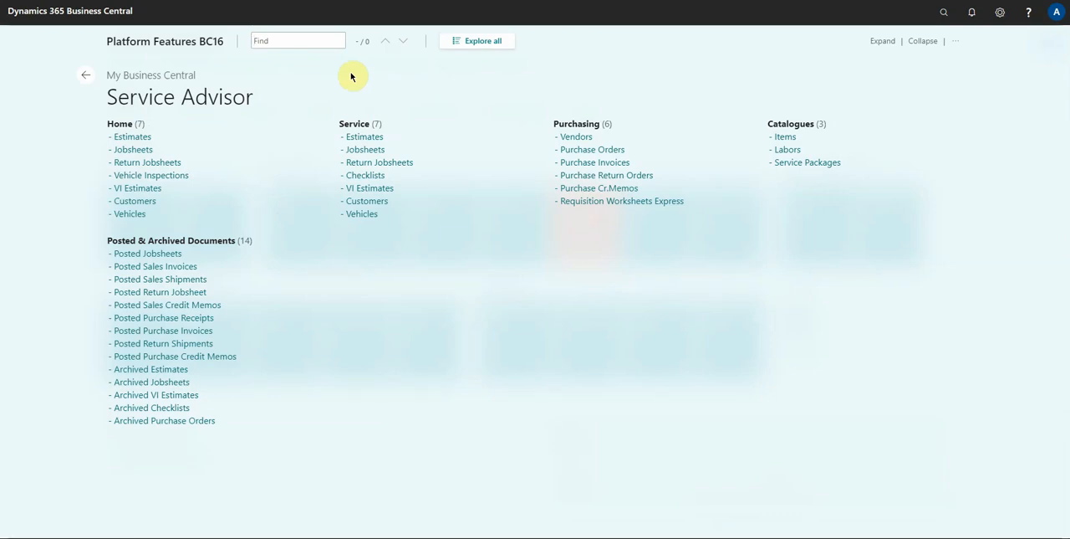
left_click(484, 40)
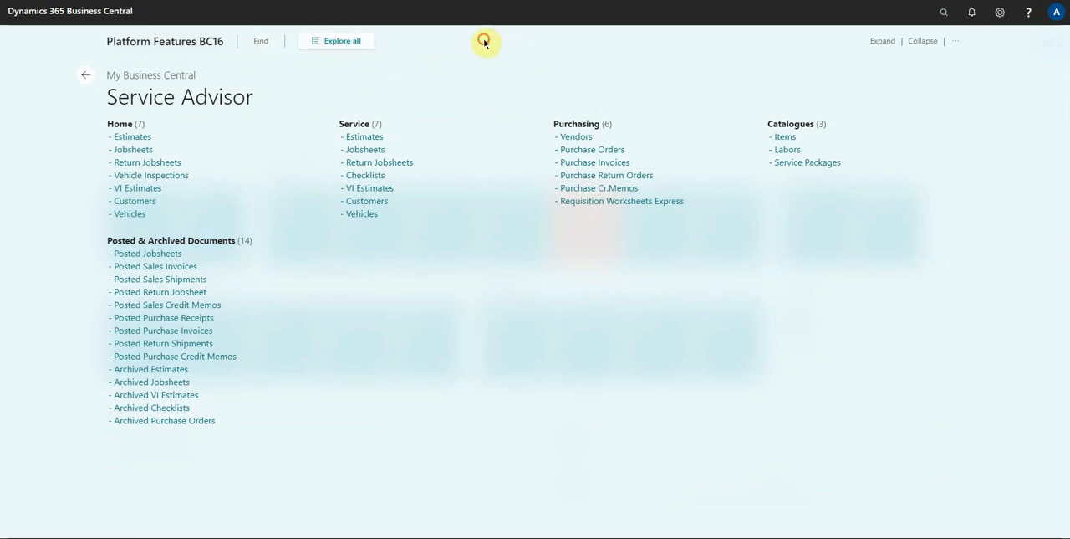
left_click(339, 41)
scroll(591, 265, "down", 1)
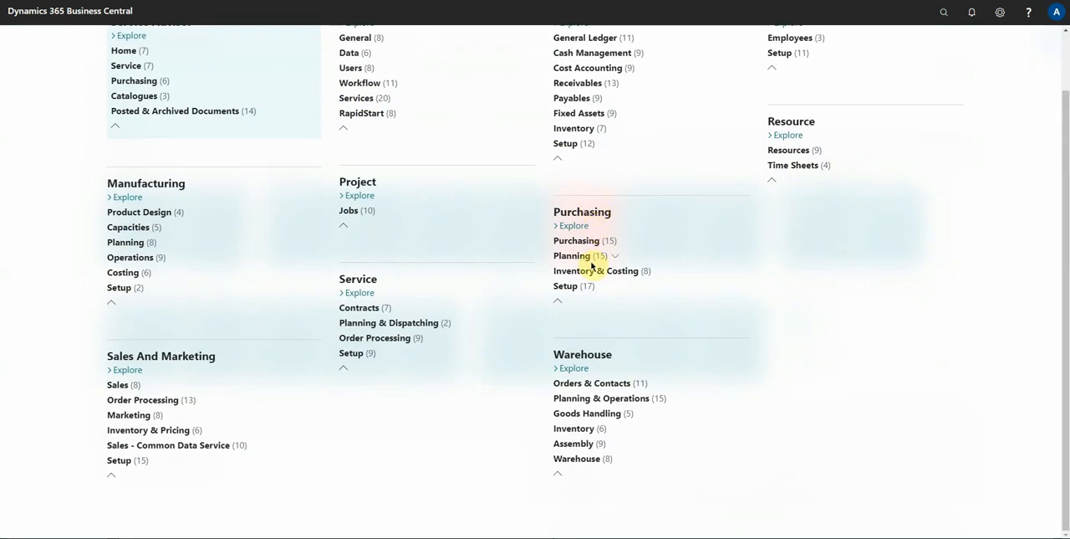
scroll(592, 264, "up", 1)
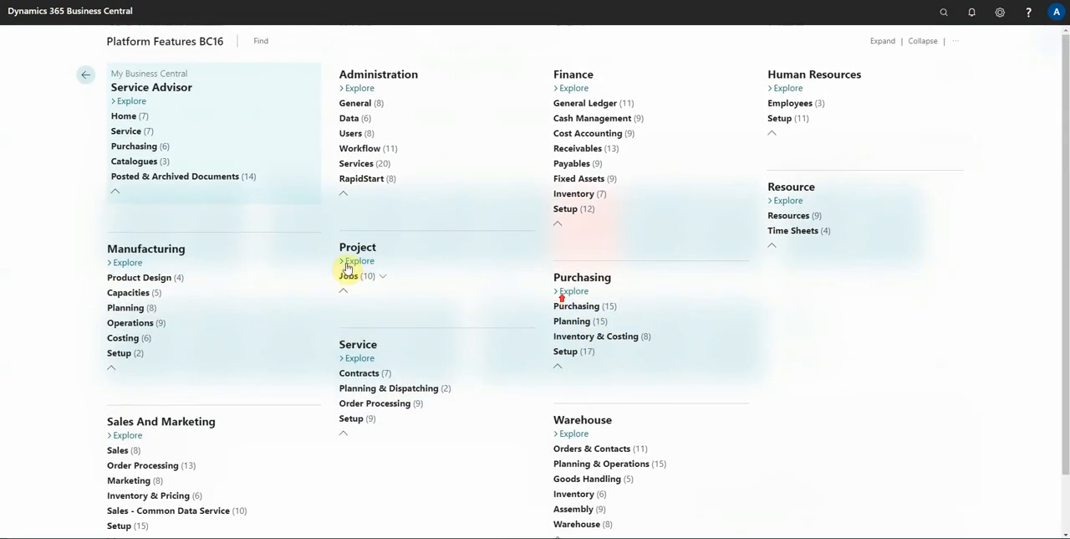
left_click(80, 77)
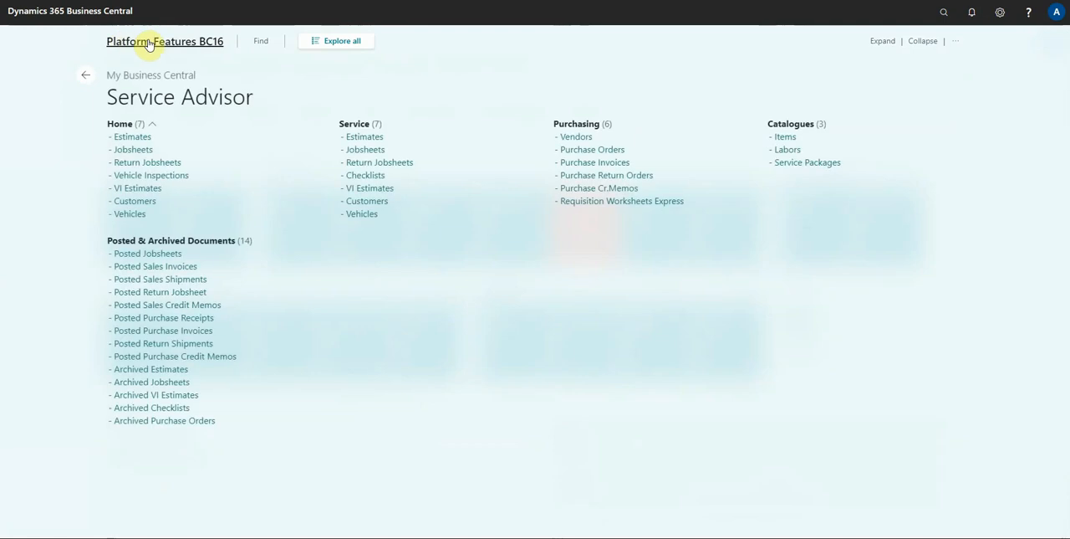
left_click(149, 43)
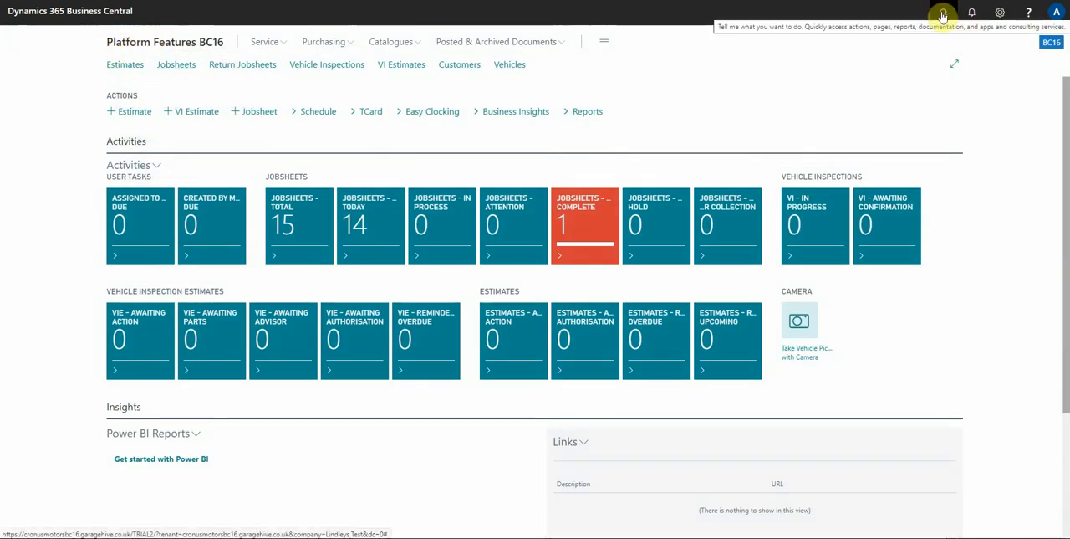
Search for "chart of acc", open the Chart of Accounts and look through its account list
left_click(943, 15)
type("ch")
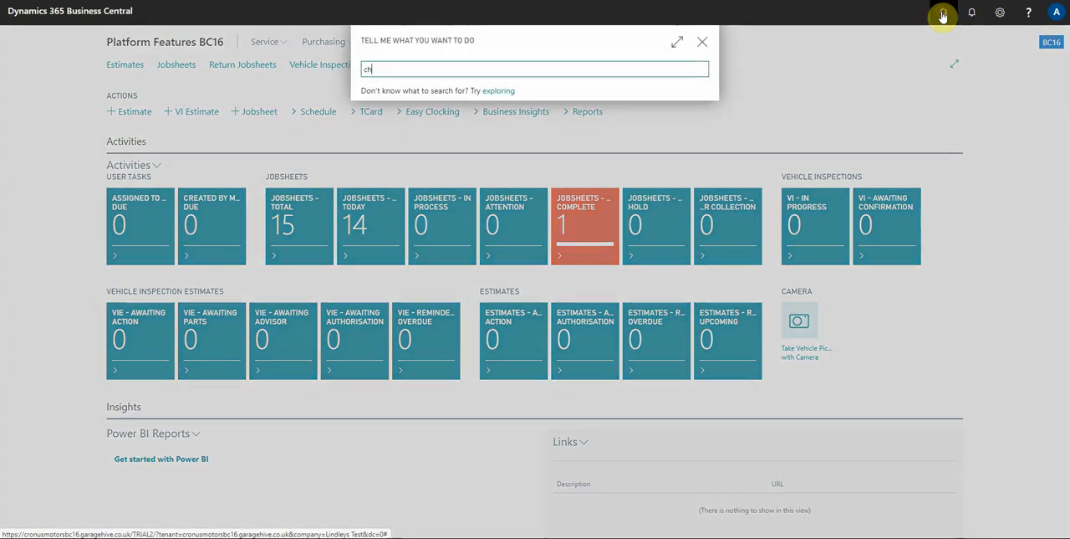
type("art of scroll")
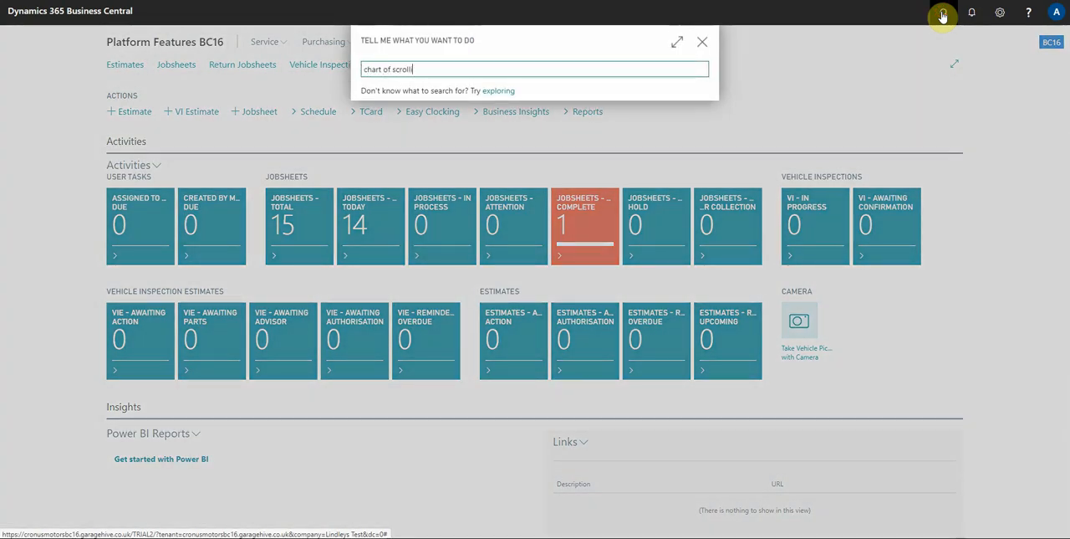
key("BackSpace")
key("BackSpace")
key("BackSpace")
key("BackSpace")
key("BackSpace")
key("BackSpace")
type("acc")
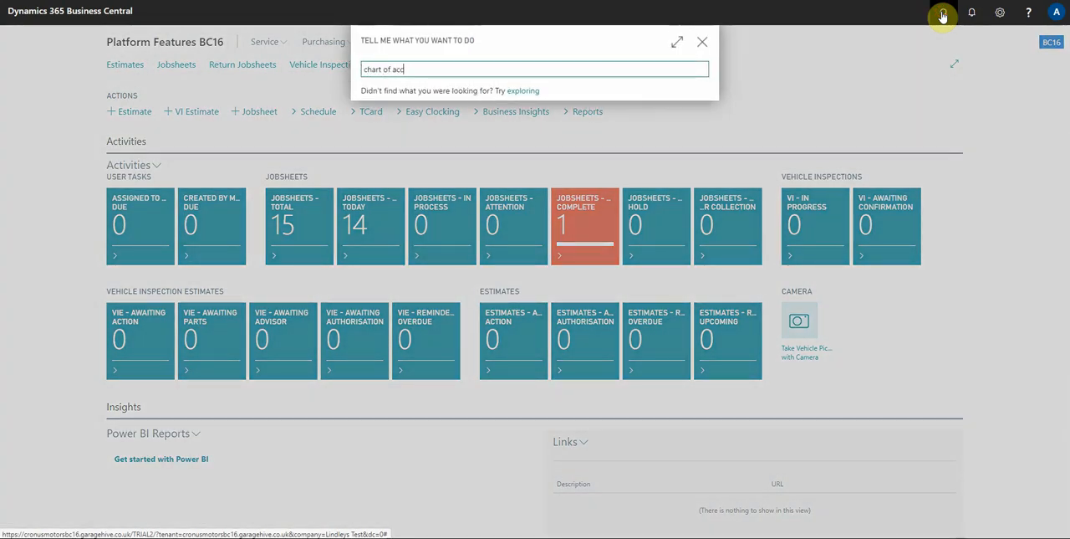
key("Return")
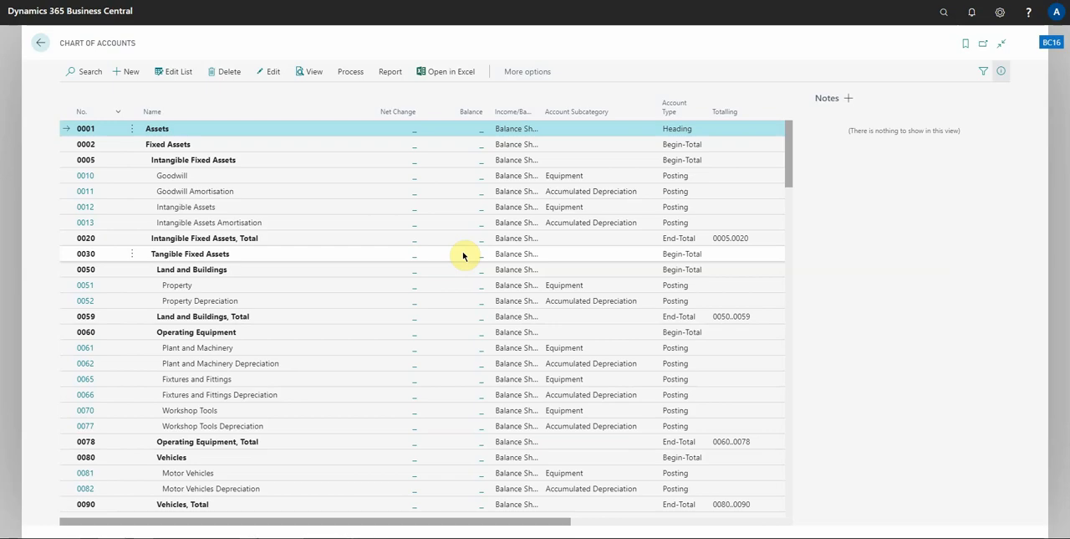
scroll(477, 286, "down", 20)
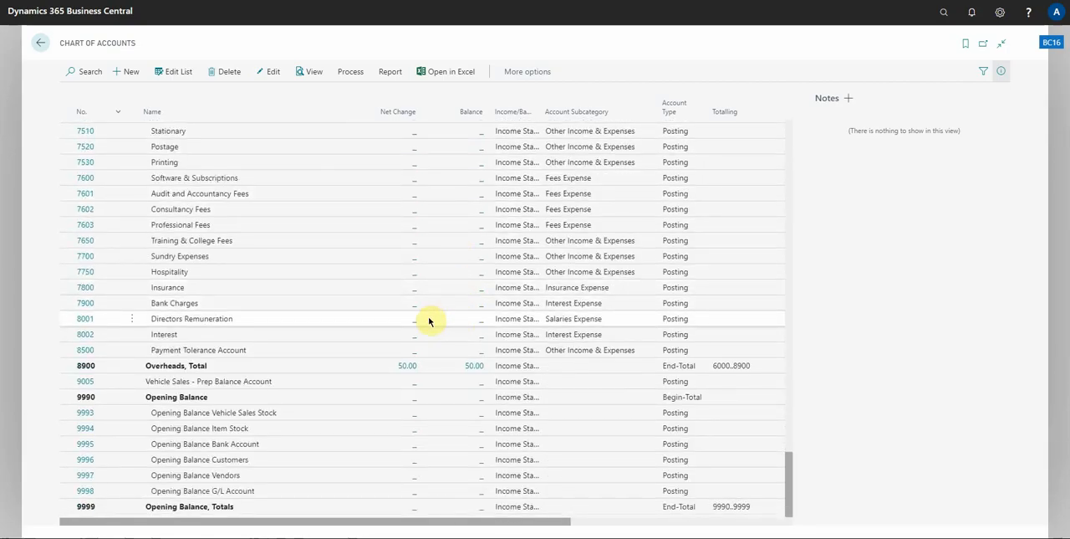
scroll(429, 321, "up", 20)
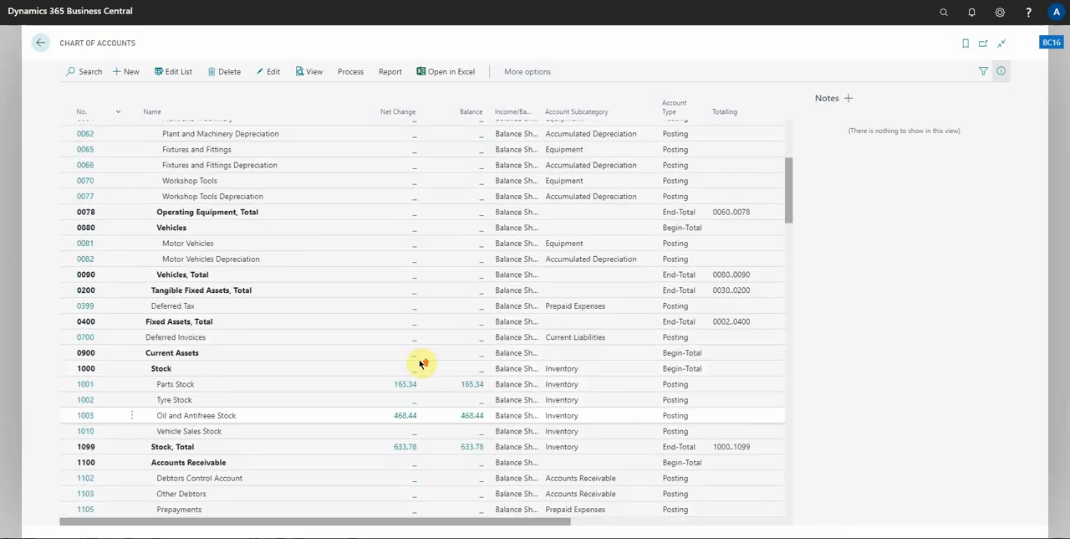
scroll(360, 284, "down", 15)
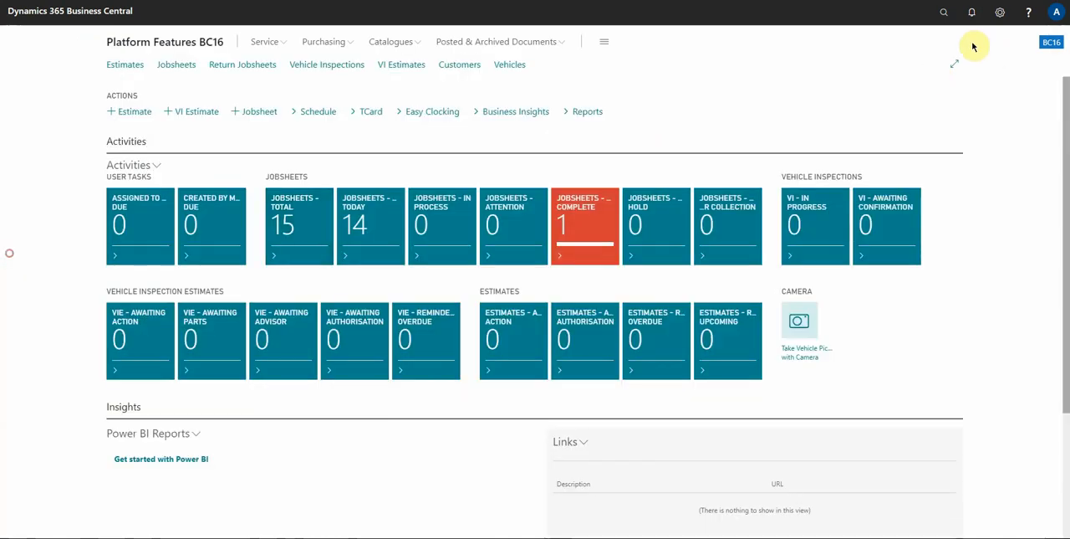
Reopen the Chart of Accounts by searching for "chart of acc", examine its accounts down to the last one, and close it
left_click(934, 24)
type("char")
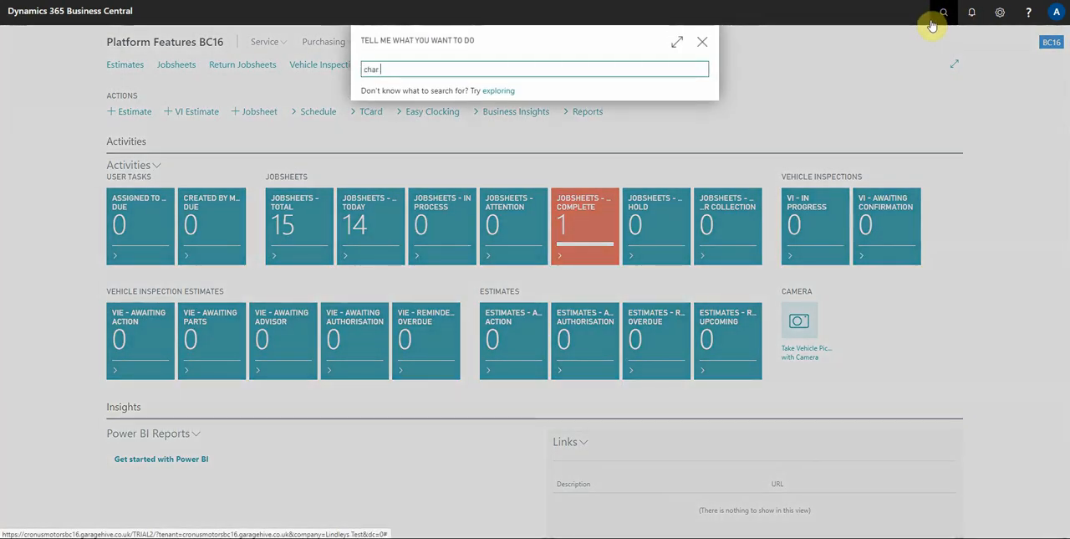
type("t of acc")
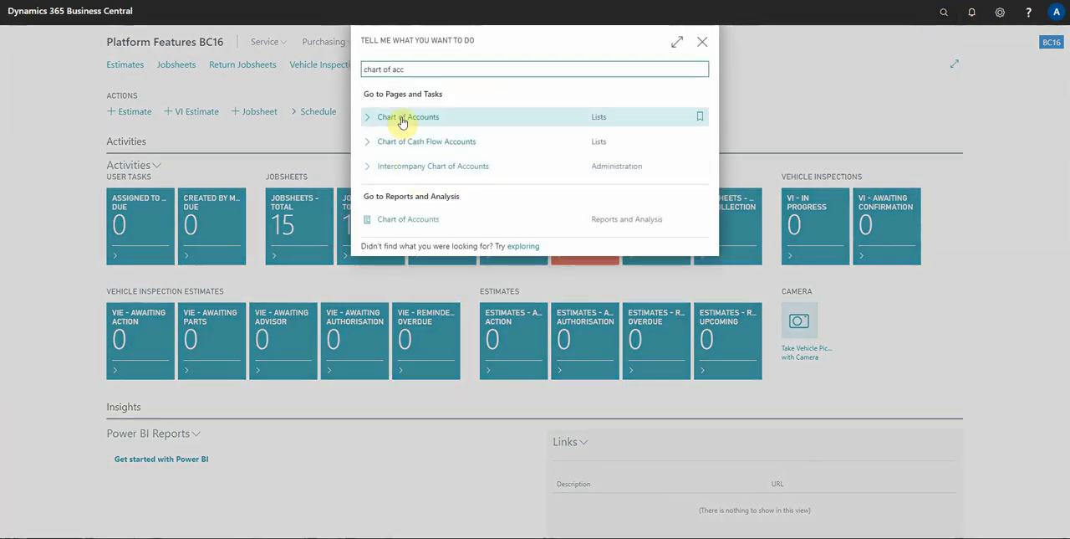
left_click(402, 119)
scroll(418, 259, "down", 15)
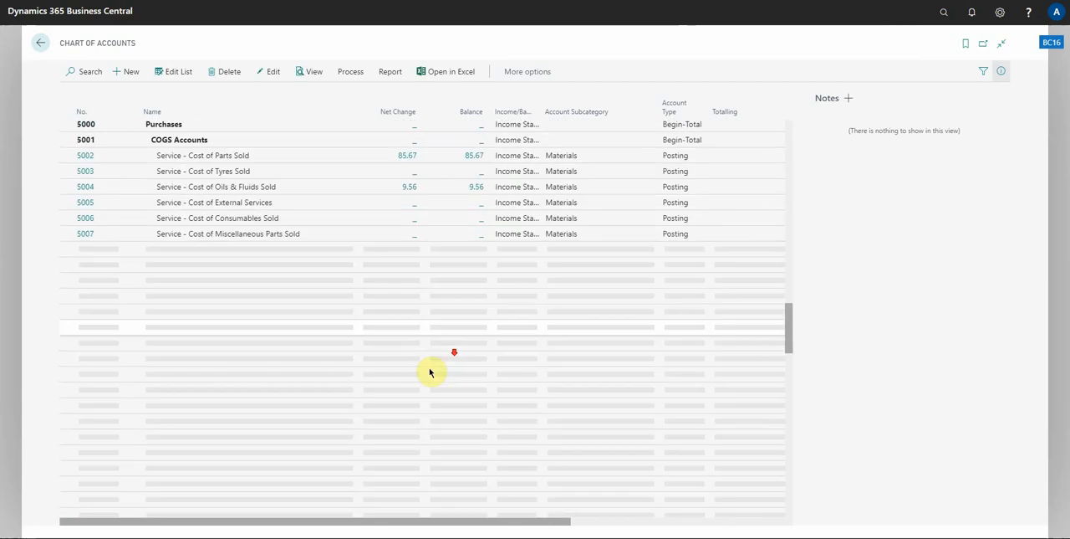
scroll(401, 384, "down", 10)
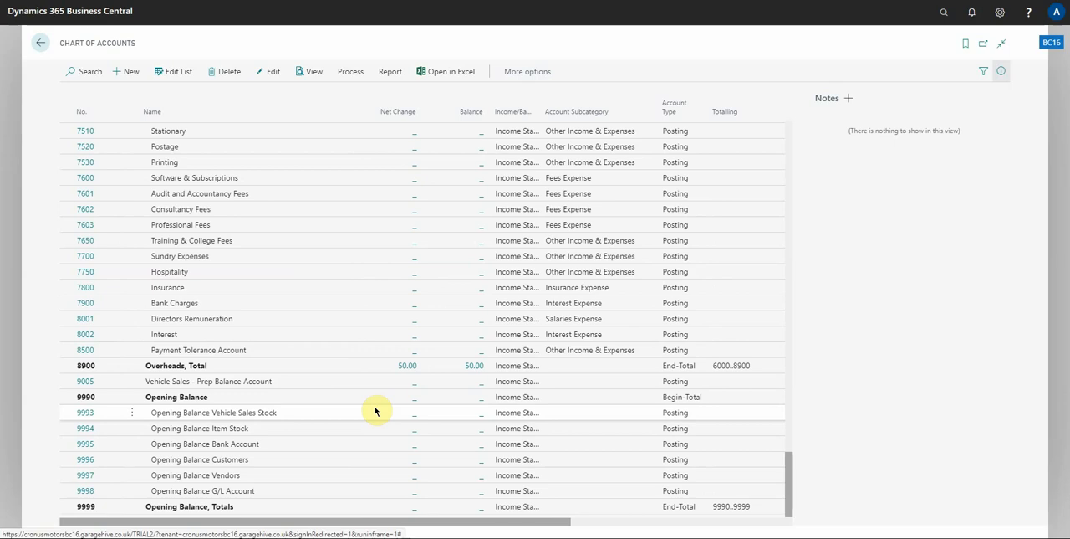
left_click(18, 130)
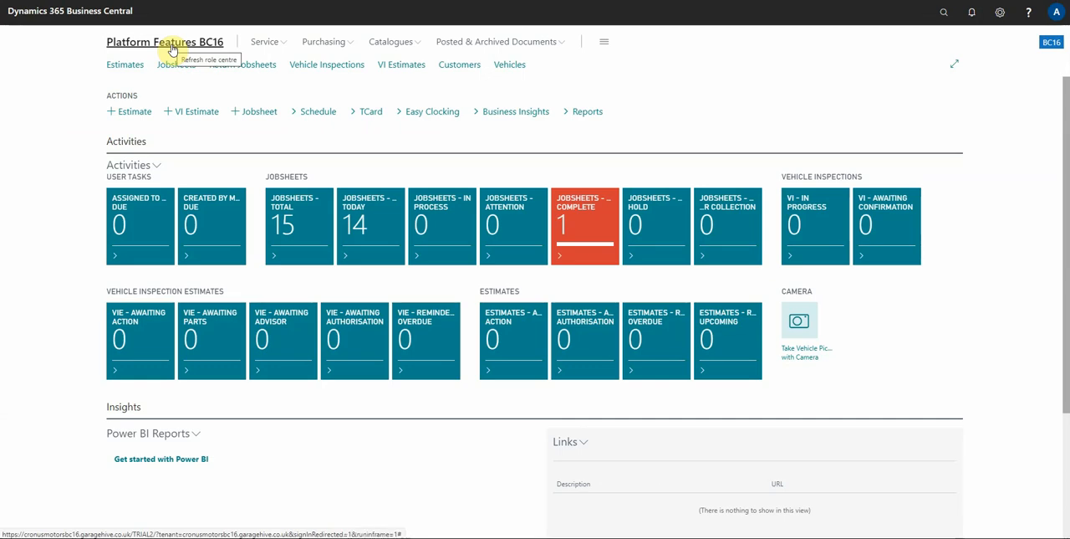
Open the finished Hyundai jobsheet from the completed-jobsheets list and look through its contents
left_click(601, 219)
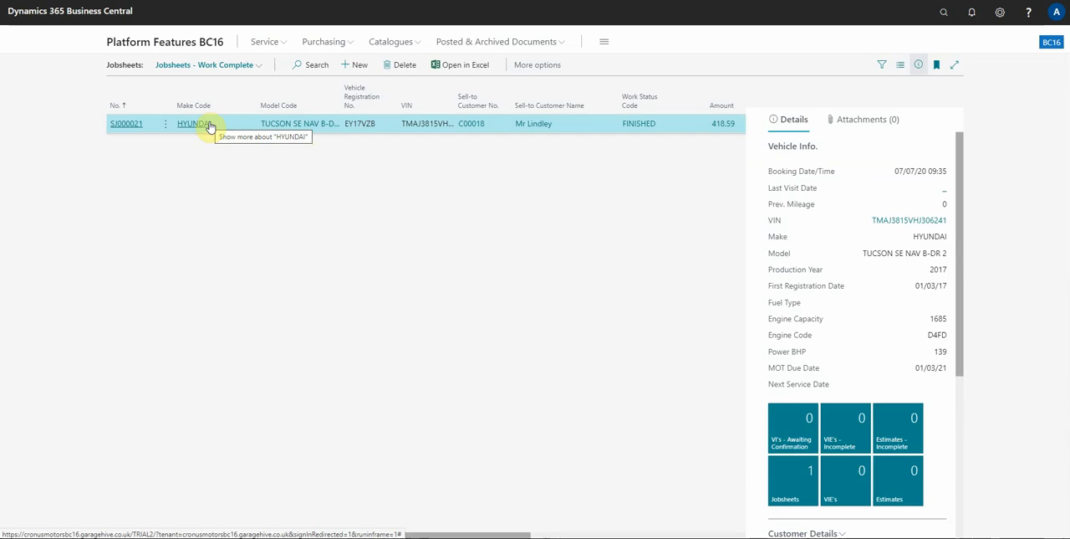
left_click(128, 131)
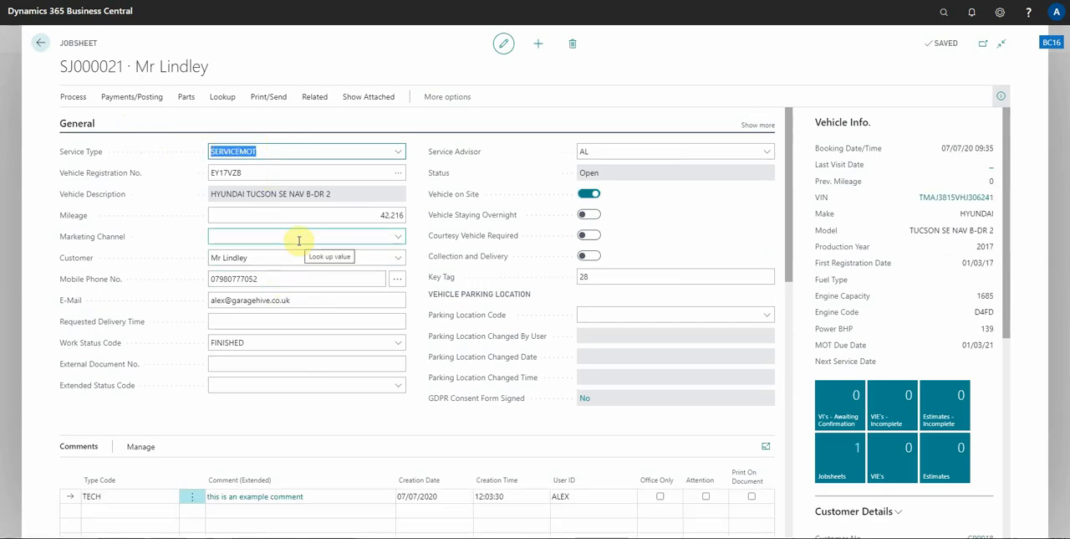
scroll(299, 241, "down", 5)
scroll(301, 240, "up", 5)
Close the Hyundai jobsheet and reopen it from the Jobsheets - Work Complete list several times in a row
key("Escape")
left_click(143, 123)
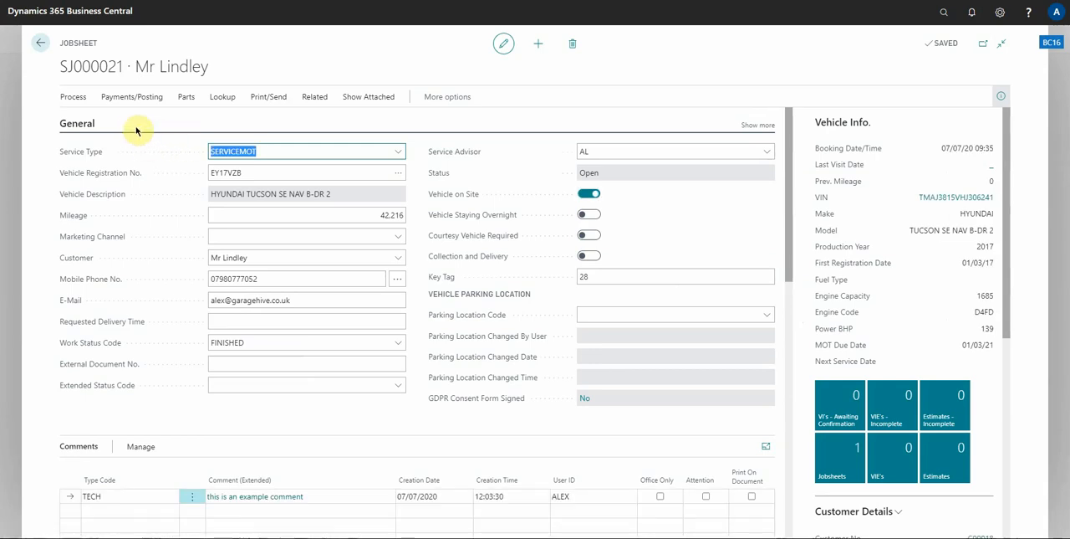
key("Escape")
left_click(131, 126)
key("Escape")
left_click(131, 127)
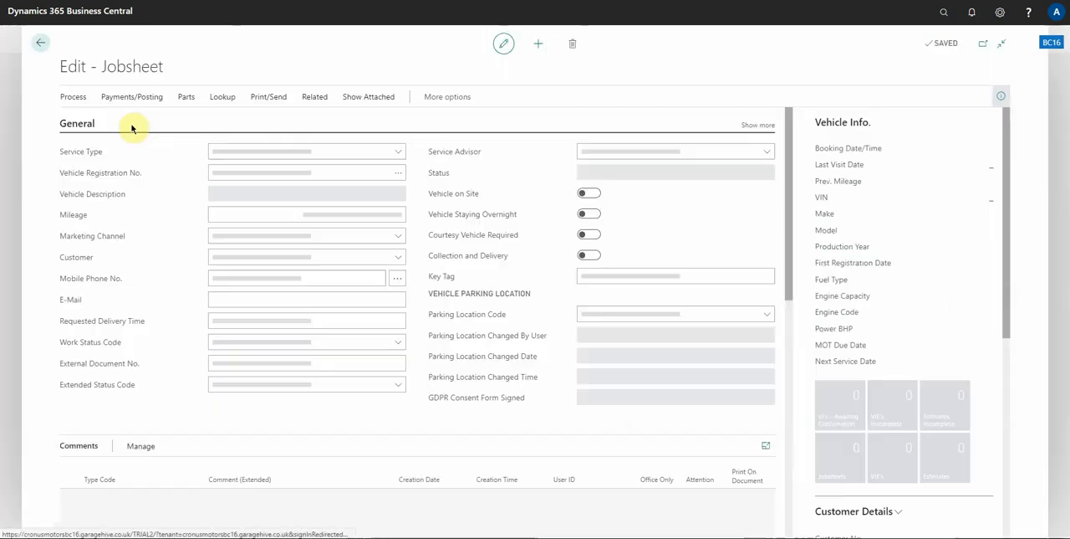
scroll(318, 301, "down", 5)
scroll(276, 310, "up", 5)
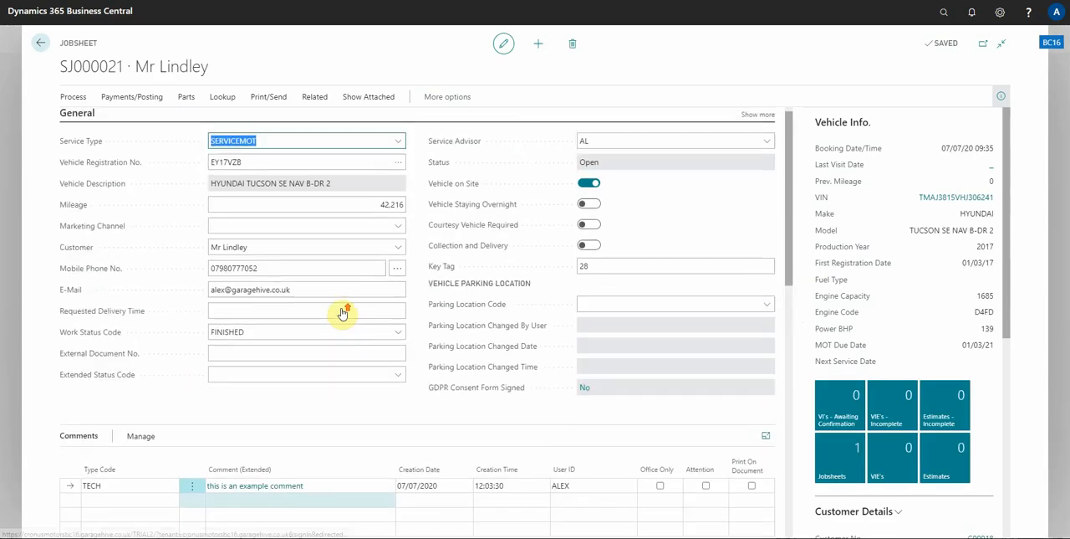
key("Escape")
left_click(124, 123)
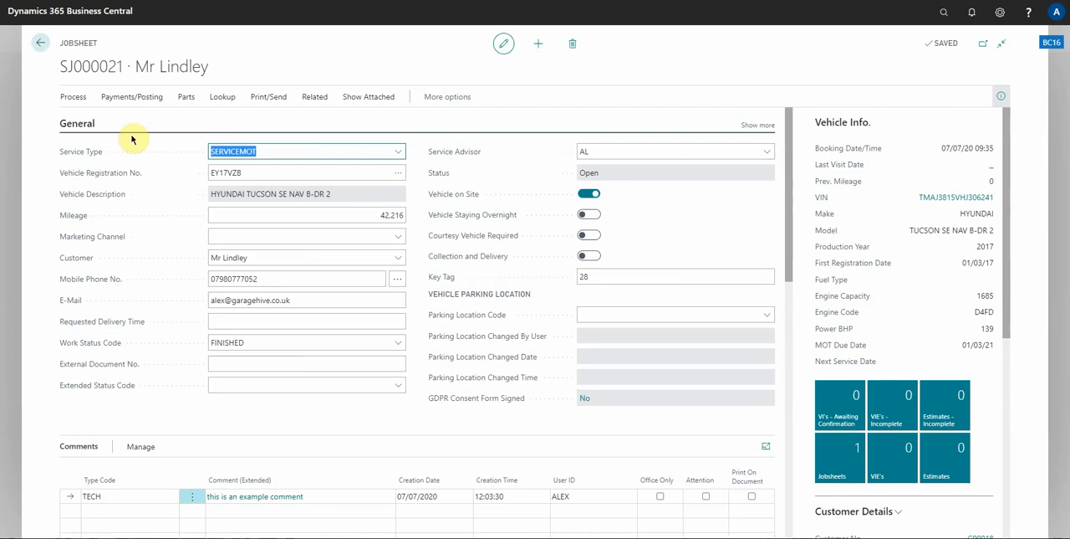
key("Escape")
left_click(124, 123)
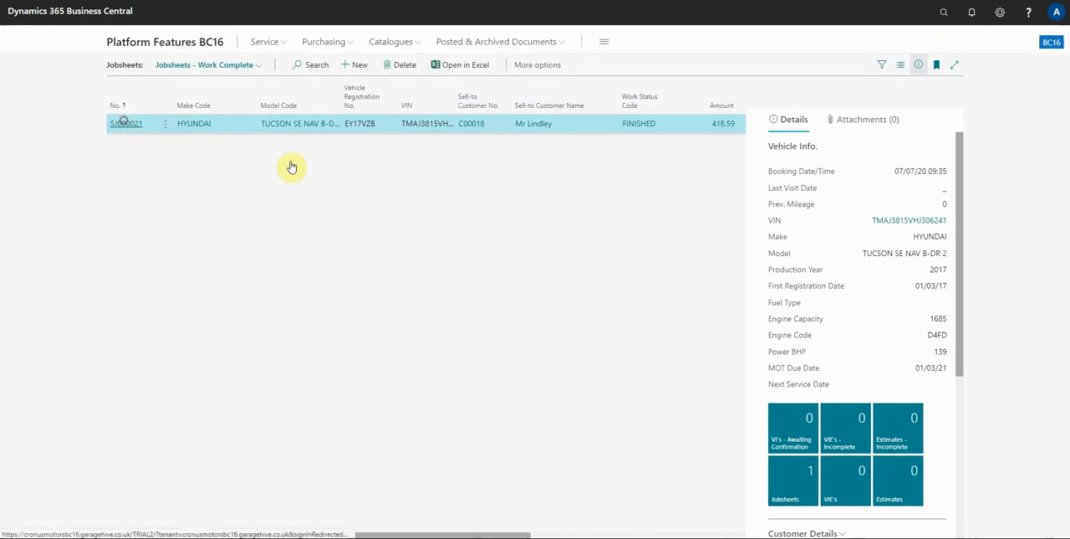
Examine the jobsheet's lines, totals and invoicing details, then close it and return to the Role Centre
scroll(389, 270, "down", 10)
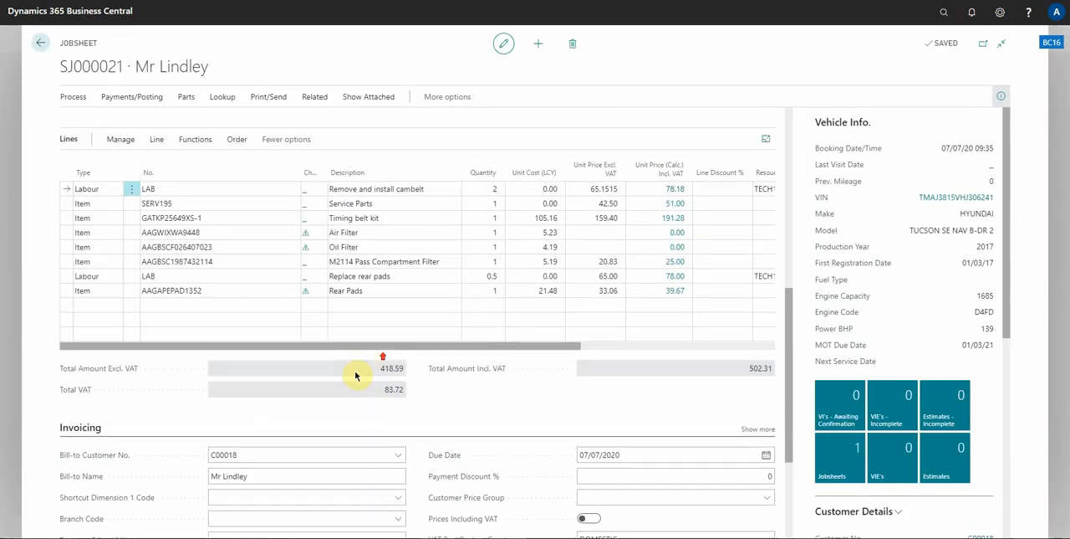
scroll(306, 372, "up", 9)
scroll(307, 372, "up", 2)
scroll(371, 366, "down", 8)
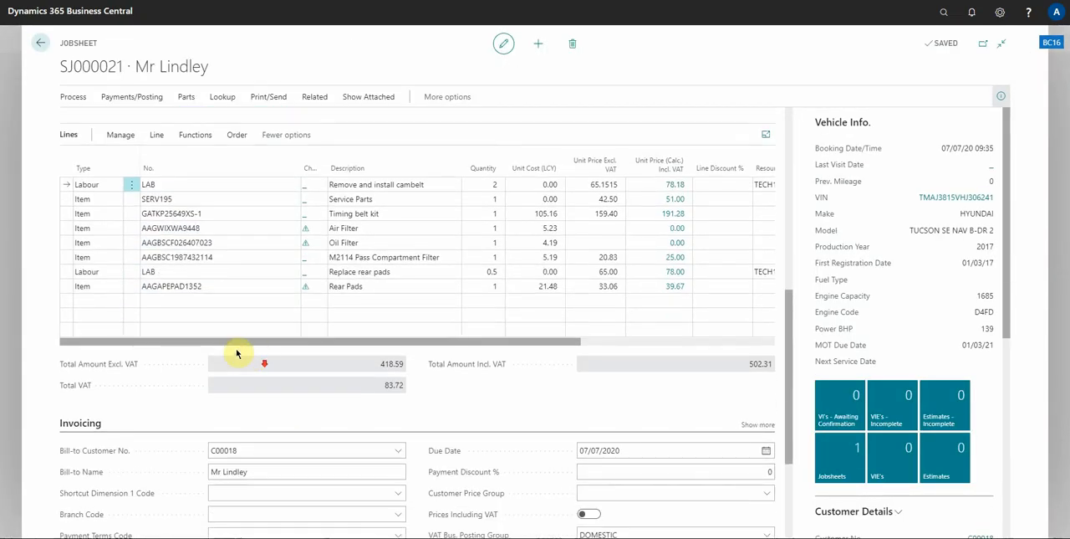
scroll(239, 355, "up", 7)
scroll(192, 301, "up", 2)
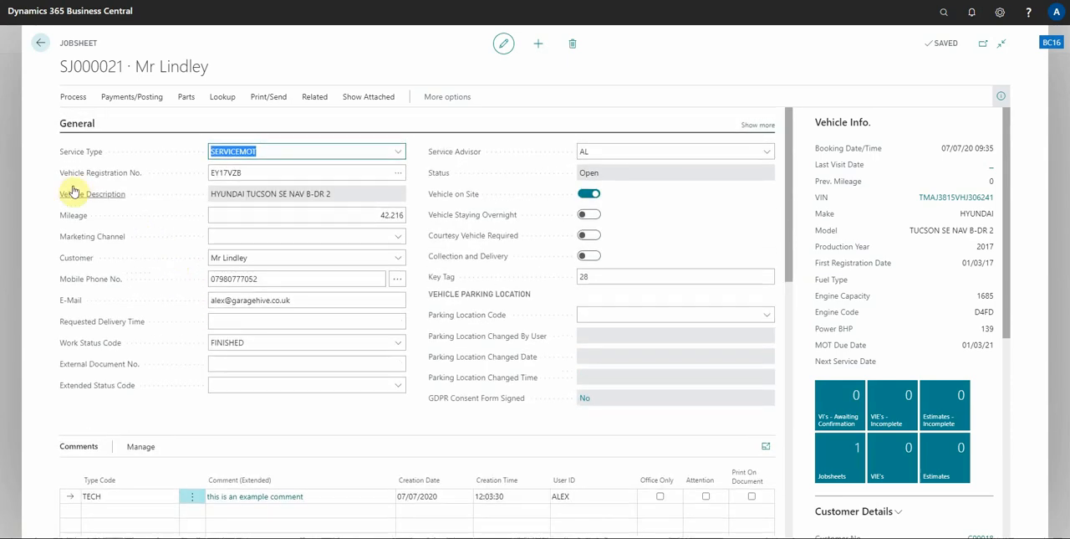
left_click(16, 186)
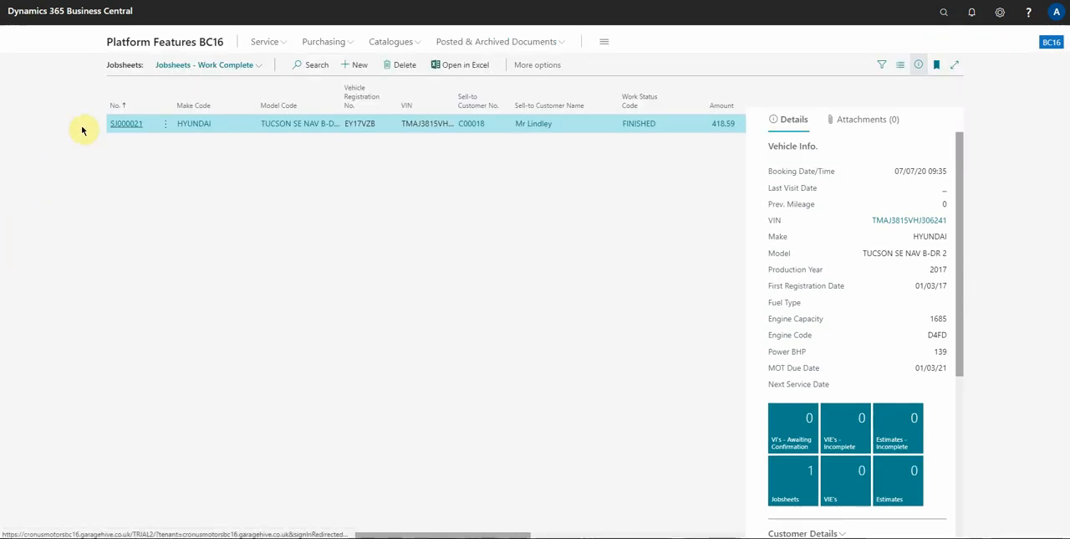
left_click(140, 40)
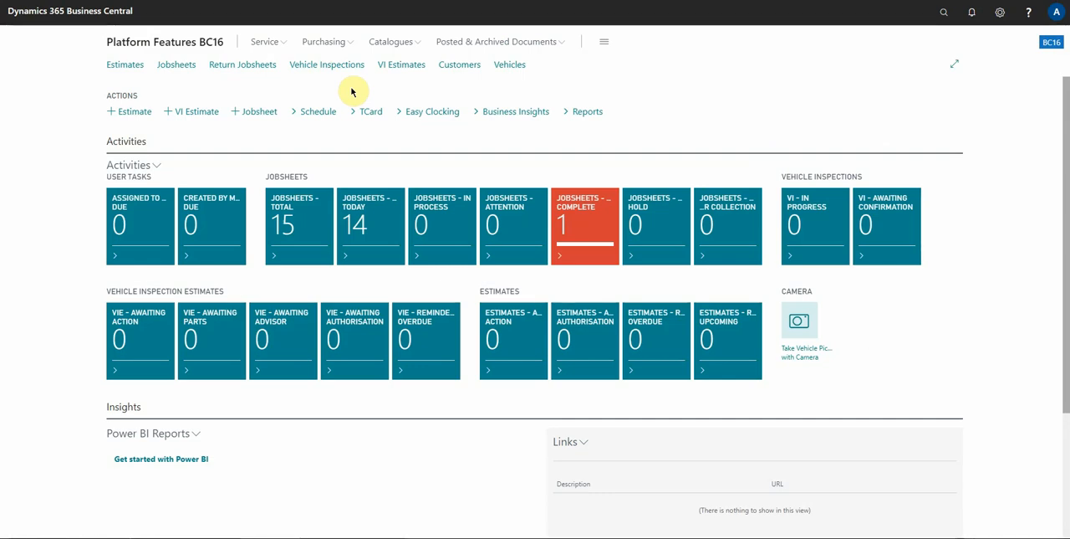
Open the Vehicles list and filter it to vehicles with a Next MOT Due Date of ..12/08/20
left_click(507, 65)
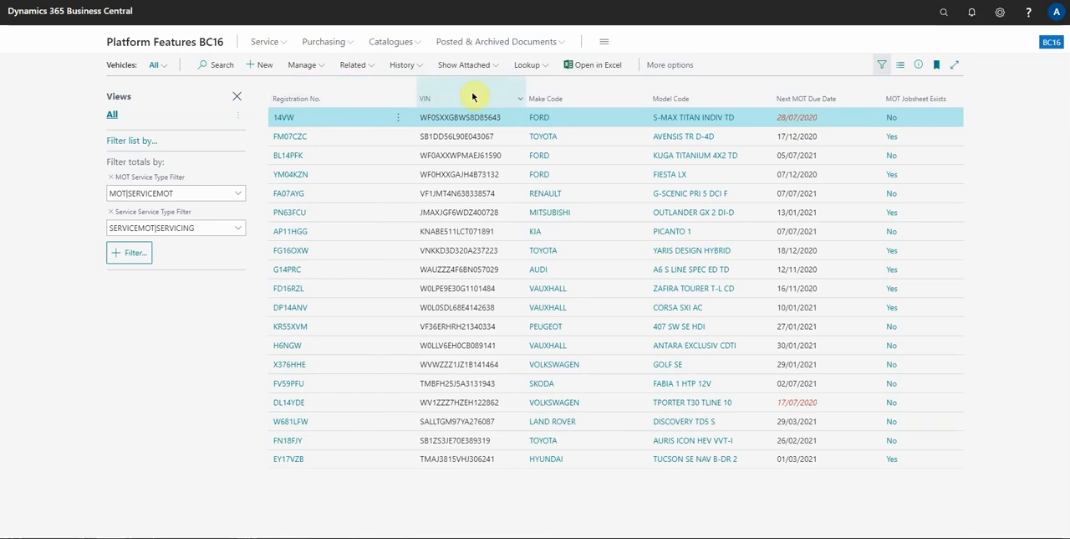
left_click(820, 86)
left_click(820, 162)
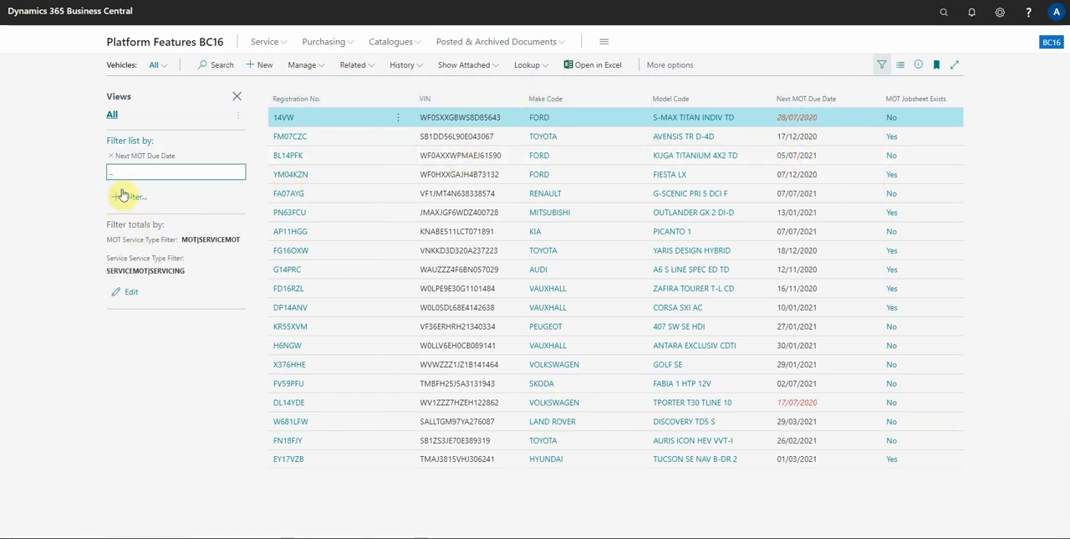
type("..12/08/20")
key("Tab")
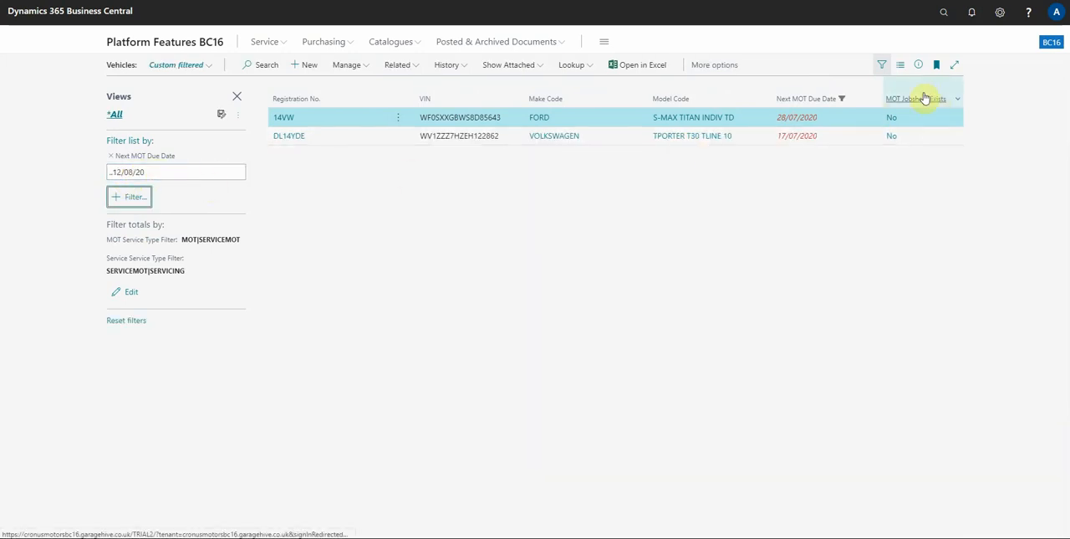
Filter the Vehicles list further to vehicles where MOT Jobsheet Exists is No
left_click(892, 216)
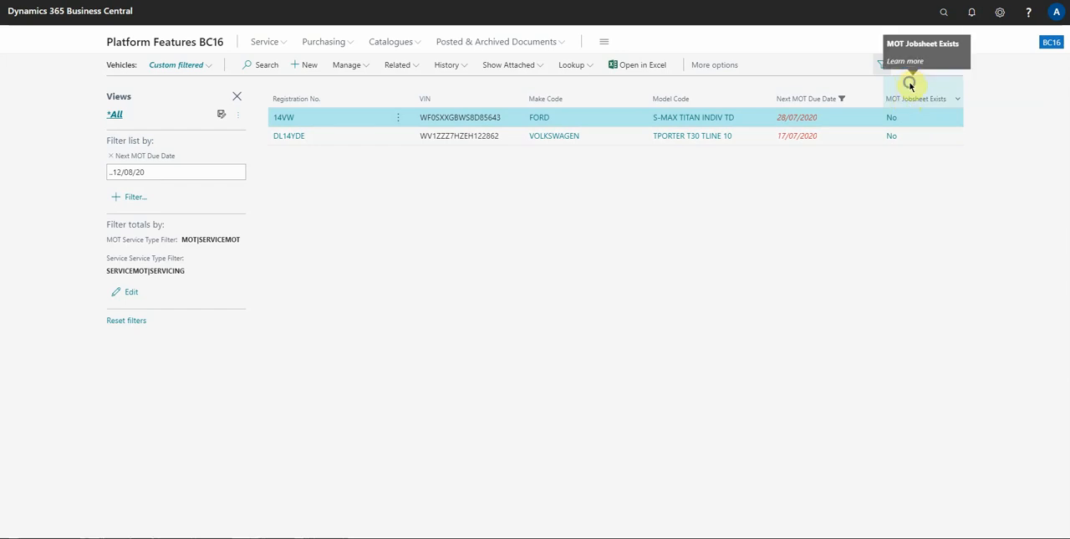
left_click(909, 81)
left_click(912, 179)
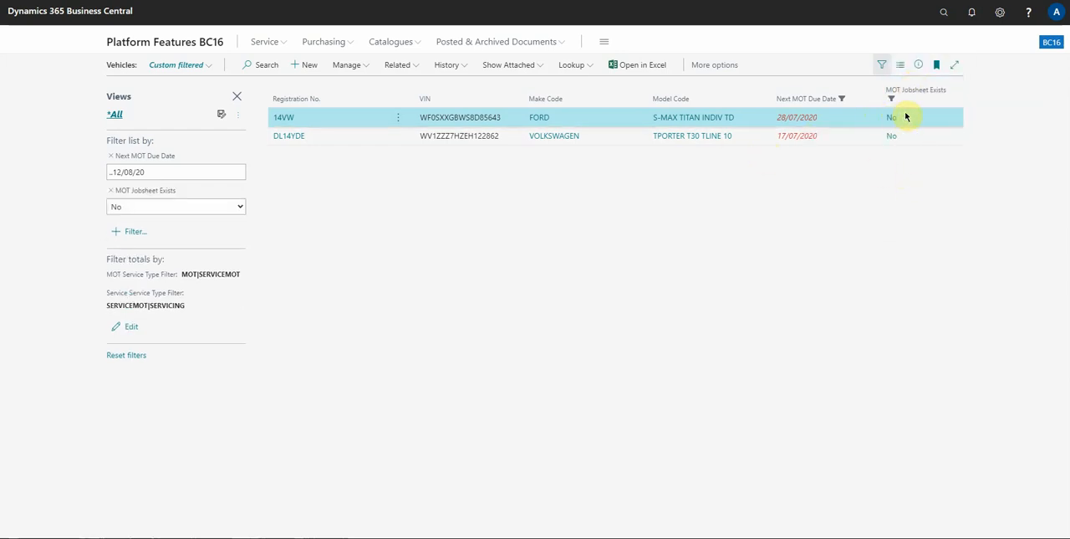
Inspect the Next MOT Due Date filter expression and the options of the MOT Jobsheet Exists filter
left_click(162, 171)
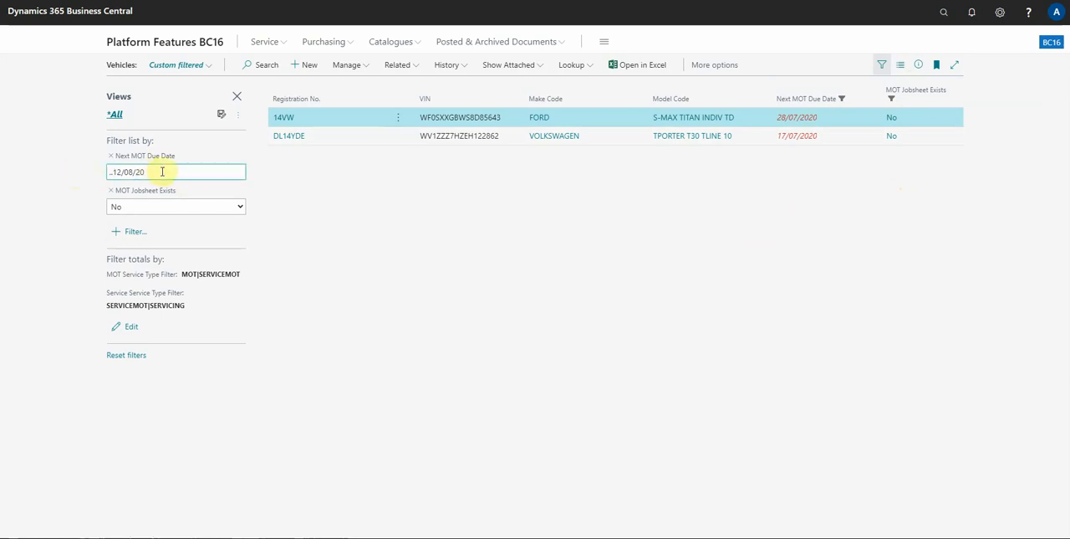
left_click(163, 176)
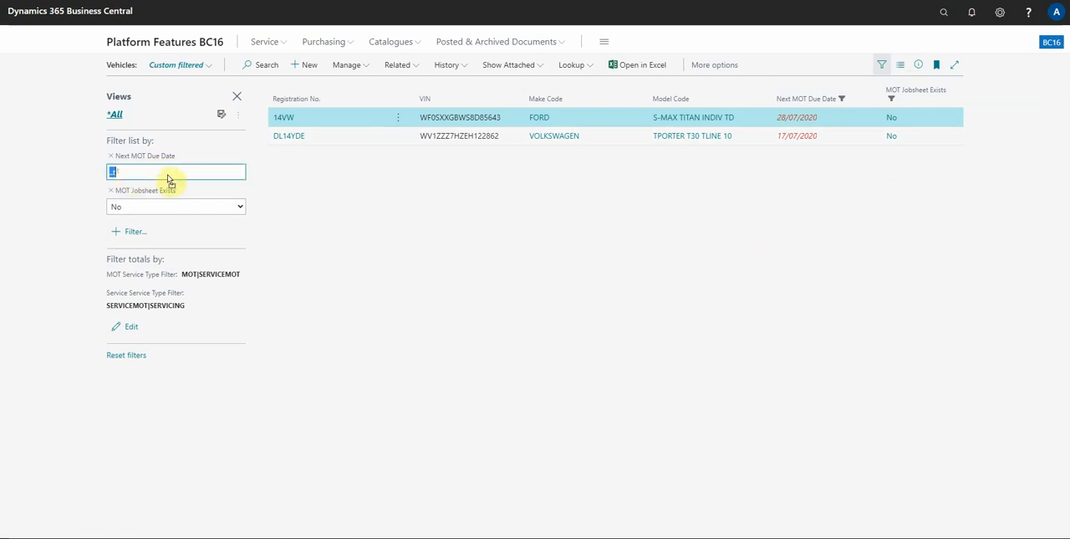
left_click(167, 173)
left_click(151, 204)
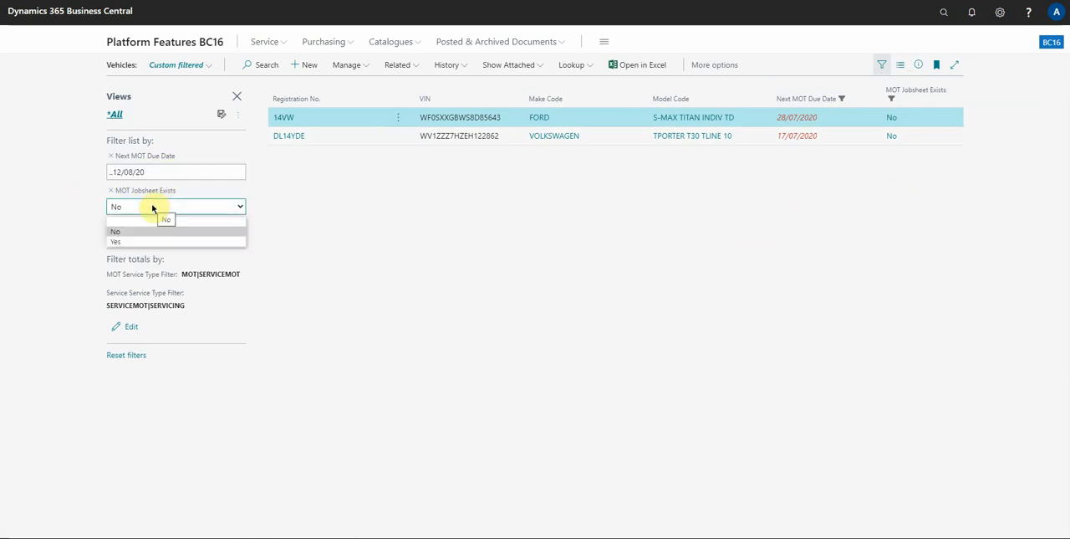
left_click(153, 210)
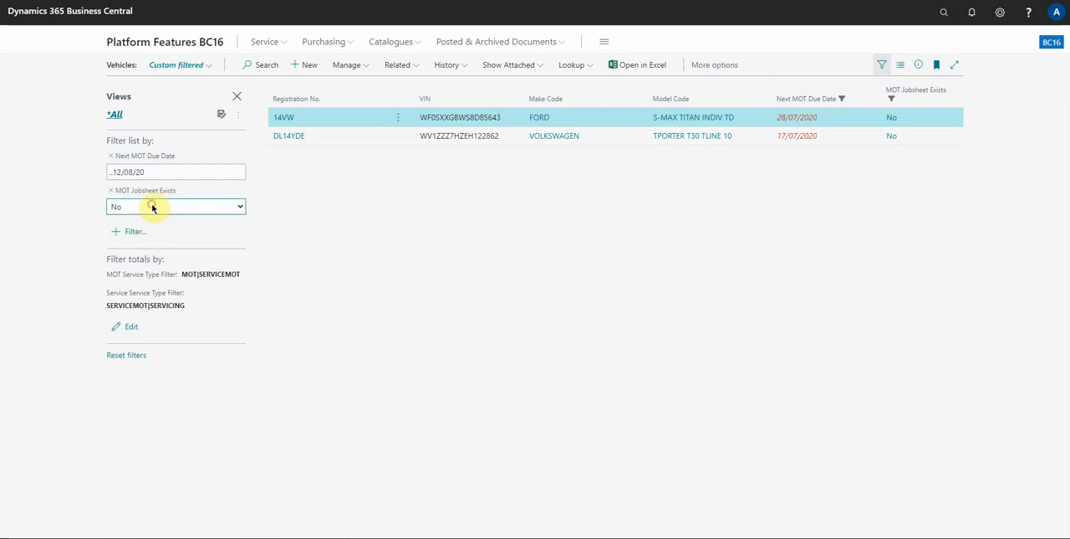
left_click(64, 205)
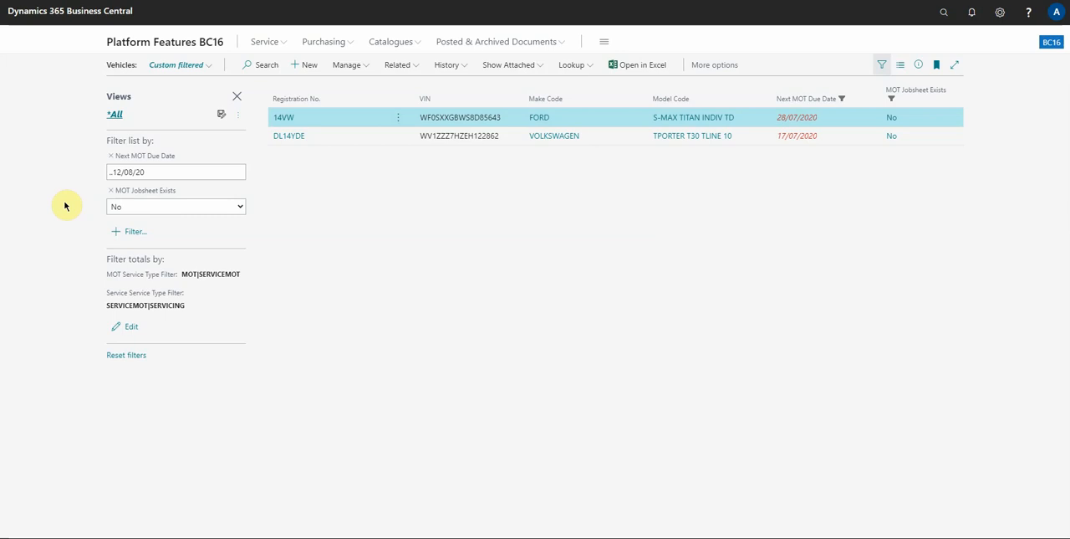
Save the filtered Vehicles list as a new view named MOT Expiry
left_click(222, 117)
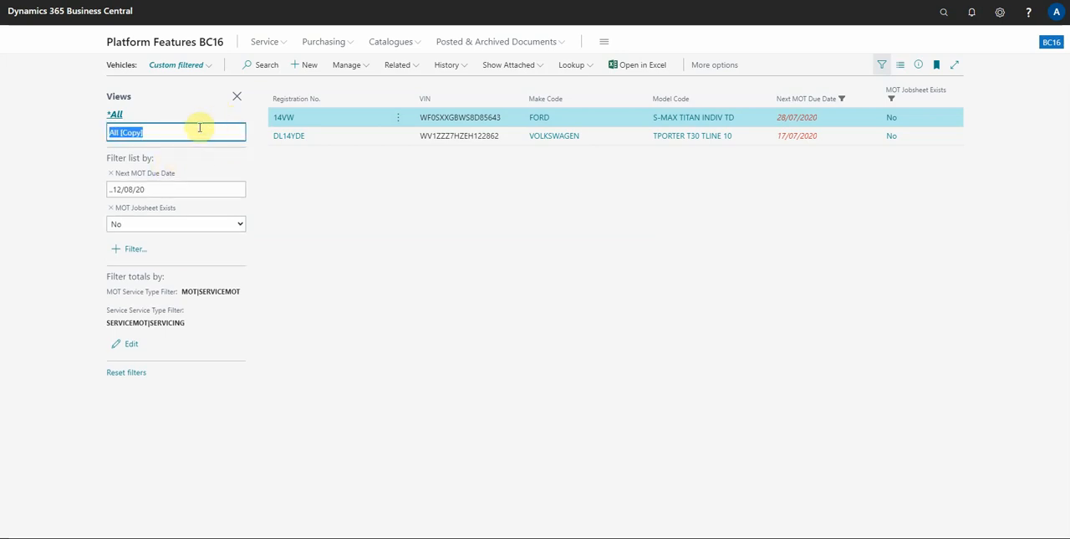
type("MOT Expiry")
key("Return")
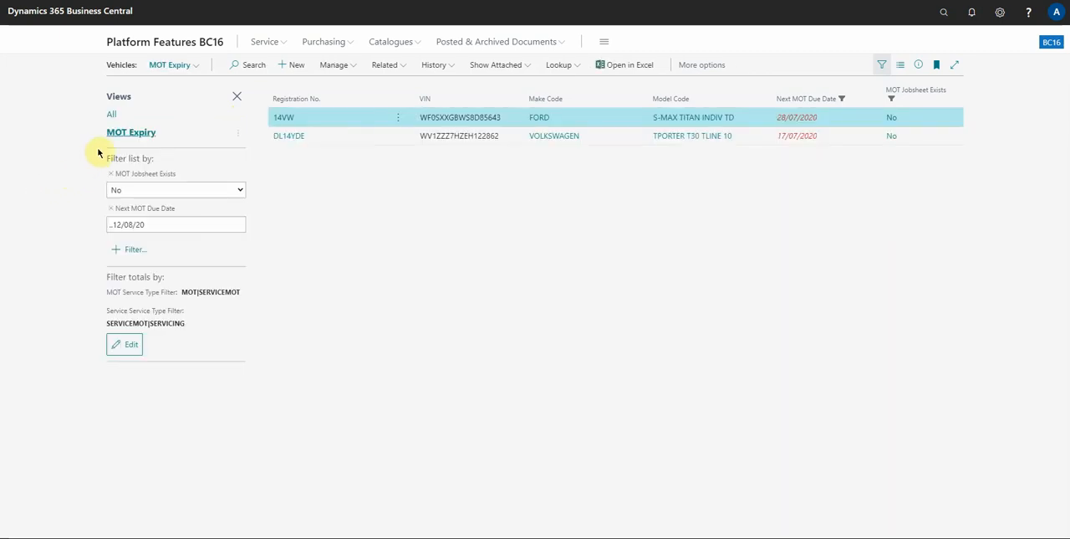
Check the list of saved views, return to the Role Centre and reopen the Vehicles list in the MOT Expiry view
left_click(170, 65)
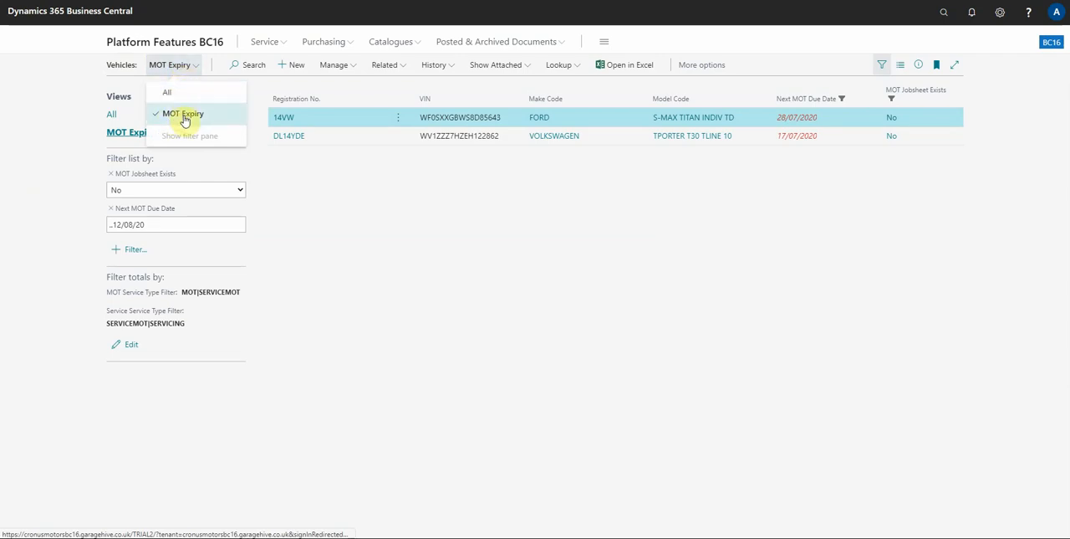
left_click(89, 175)
left_click(164, 42)
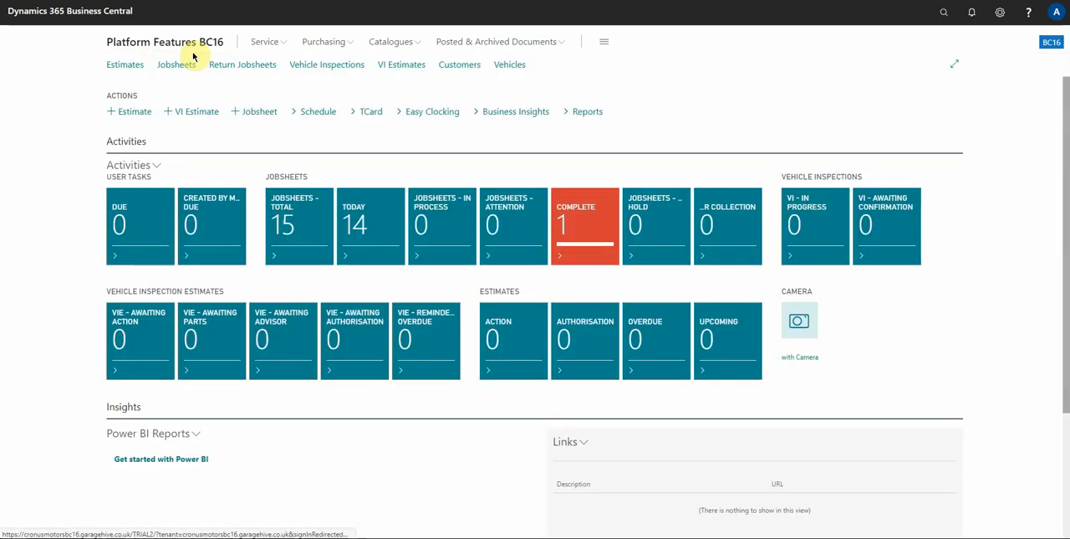
left_click(510, 65)
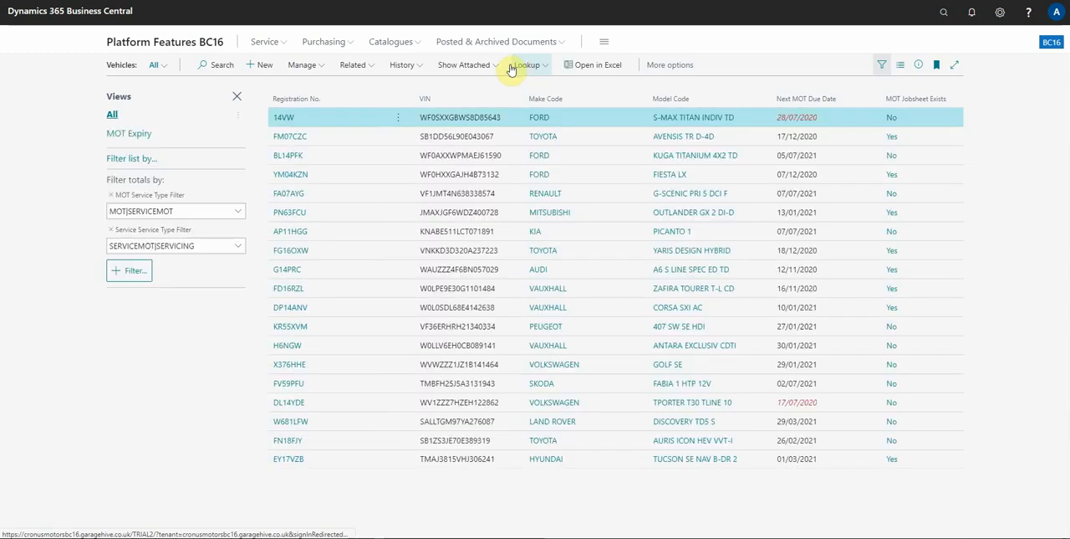
left_click(165, 66)
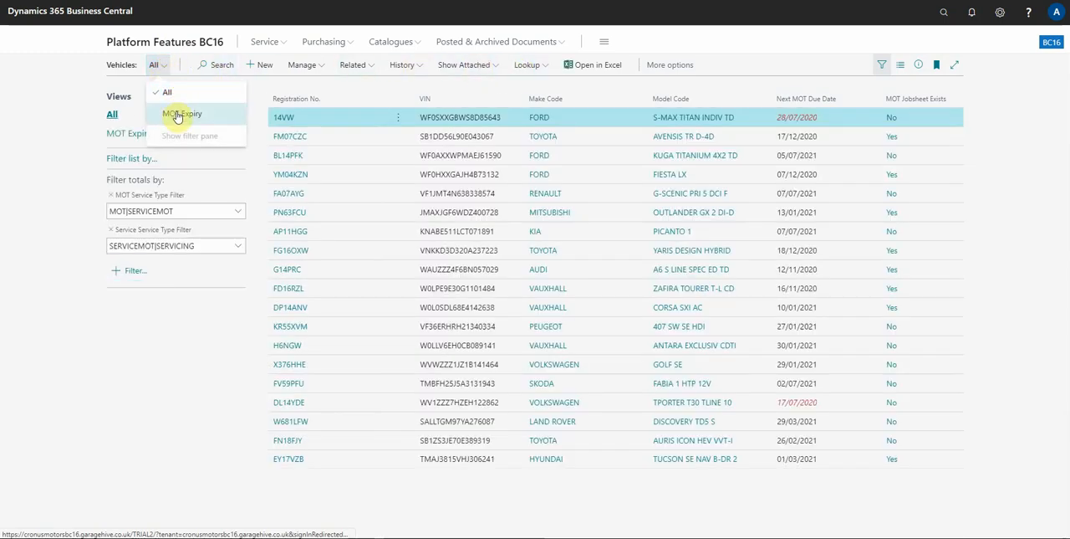
left_click(177, 115)
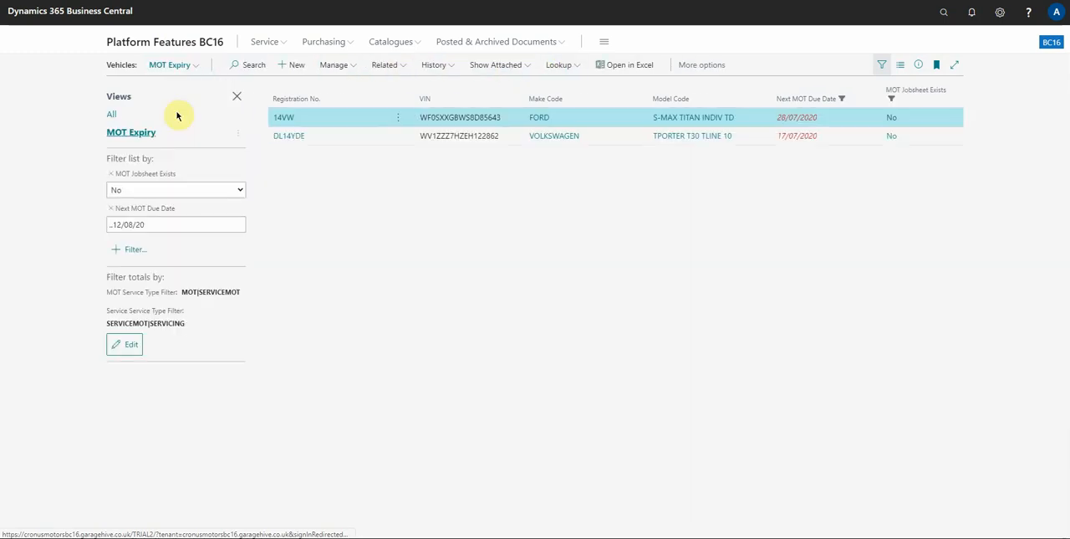
Examine the date expression in the MOT Expiry view's Next MOT Due Date filter
left_click(147, 225)
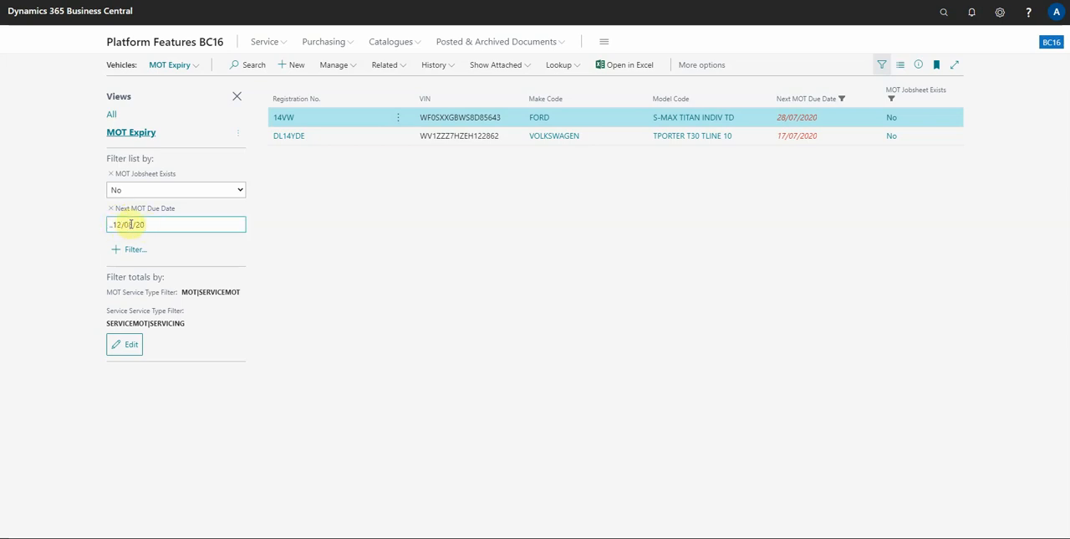
left_click(130, 224)
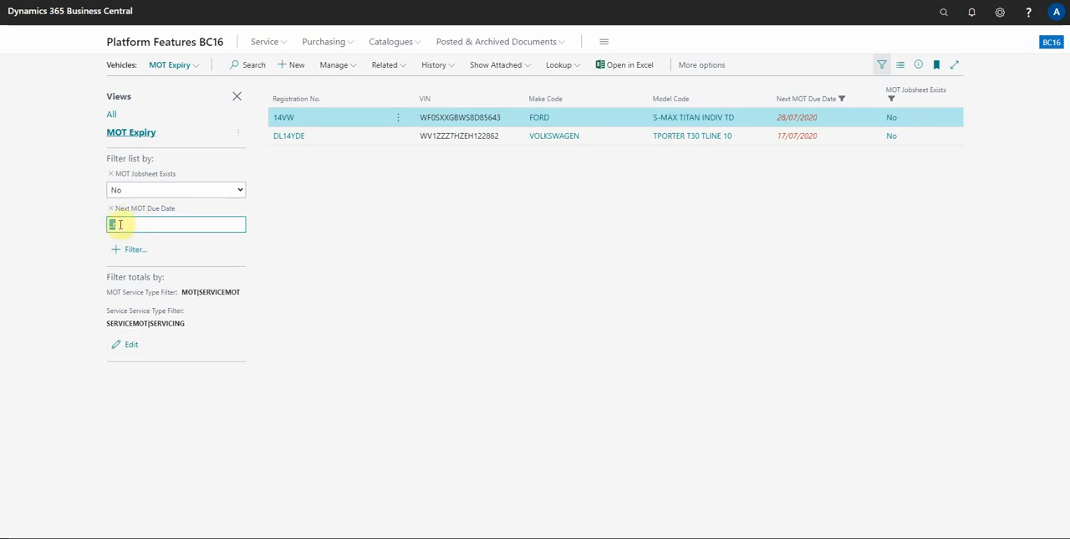
left_click(120, 224)
left_click(86, 221)
left_click(120, 224)
key("Tab")
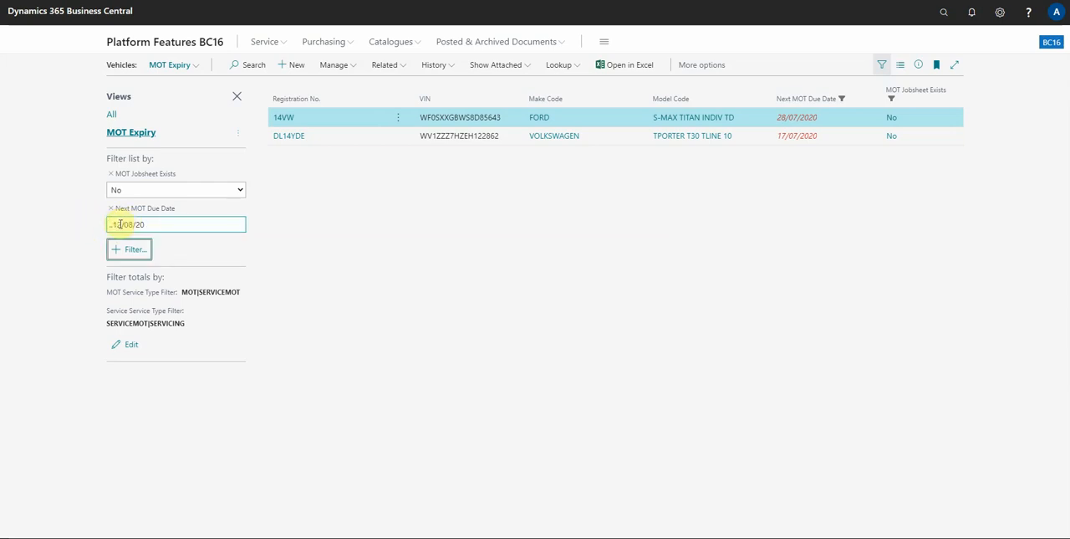
left_click(119, 224)
key("Tab")
left_click(81, 223)
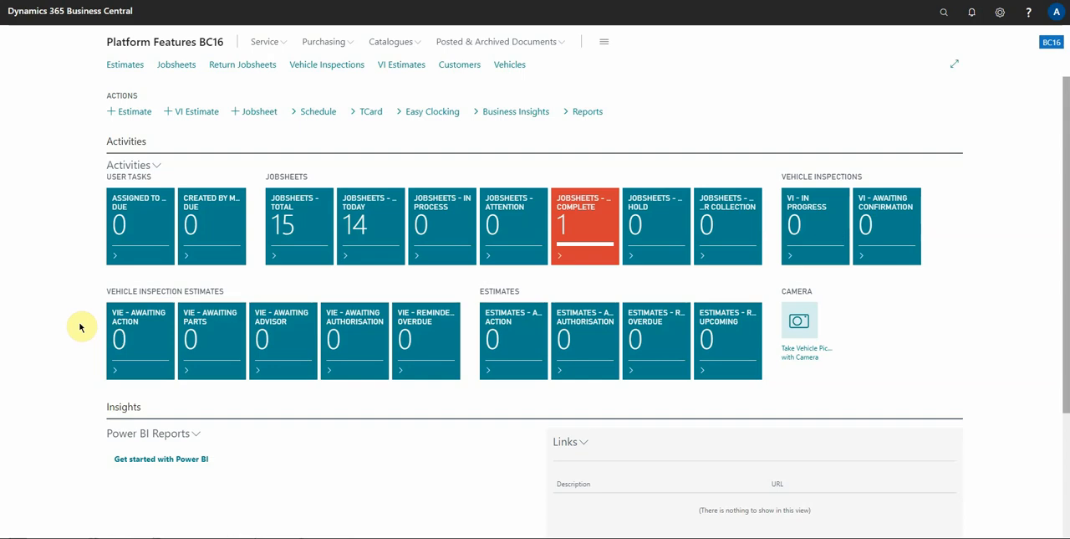
Open the finished Hyundai jobsheet from Jobsheets - Work Complete in a separate window and move that window around the desktop
left_click(585, 221)
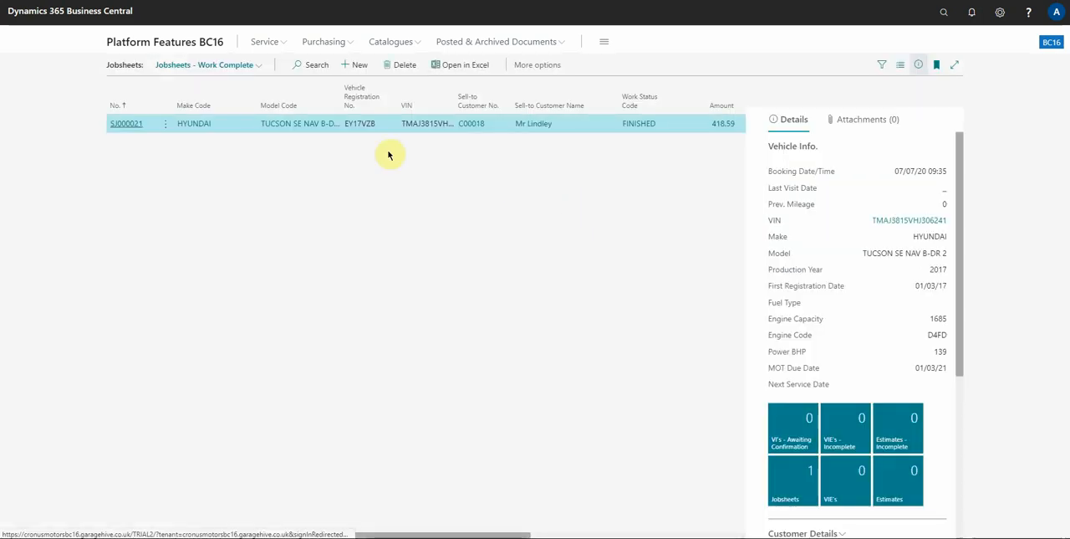
left_click(126, 131)
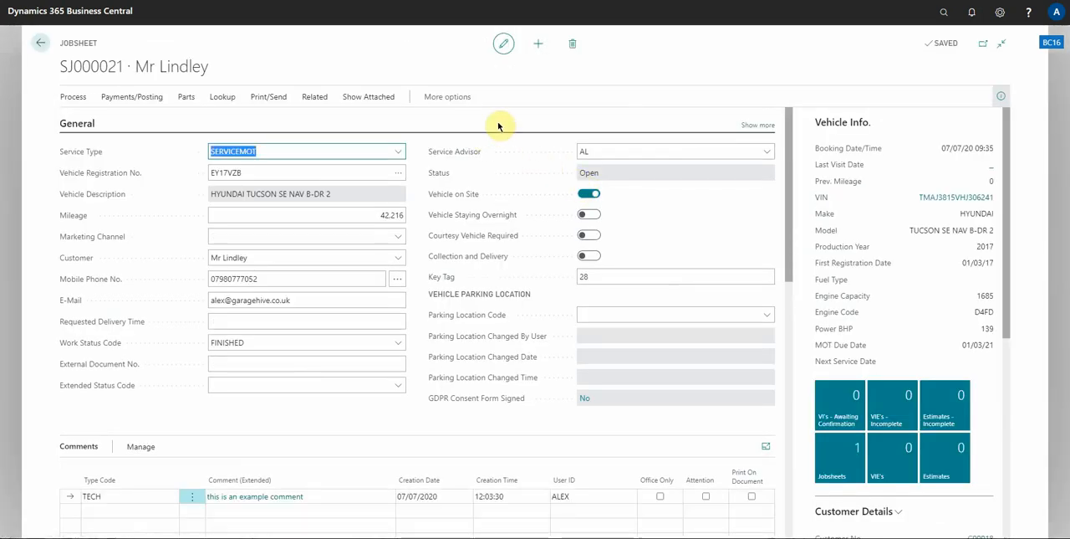
left_click(985, 46)
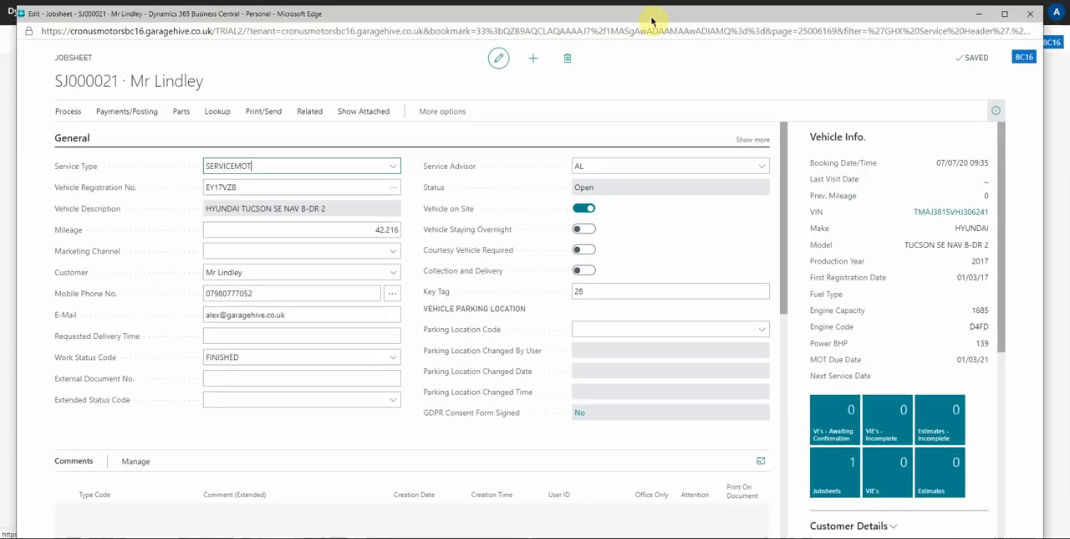
left_click_drag(652, 20, 767, 345)
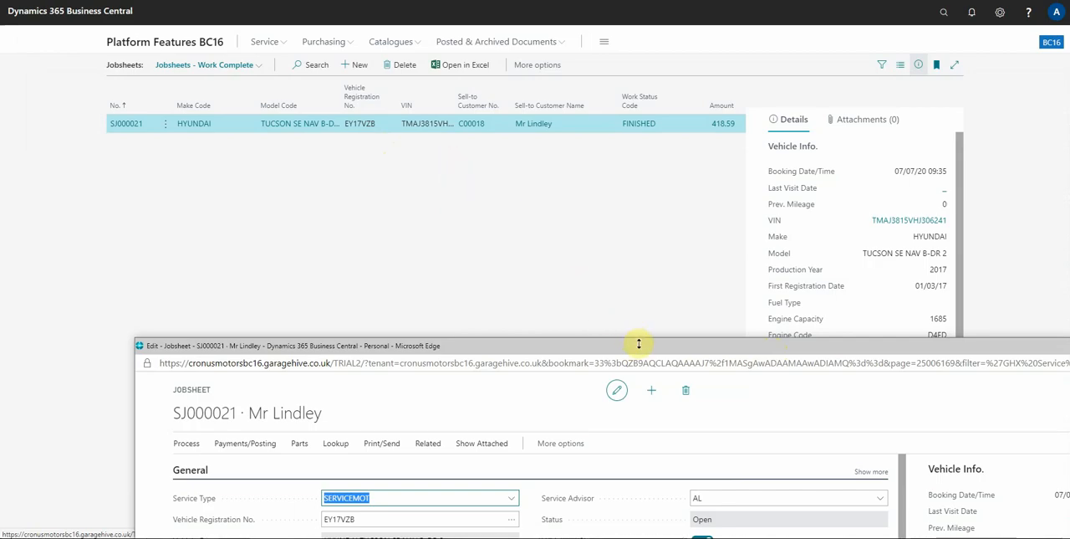
left_click_drag(639, 342, 533, 19)
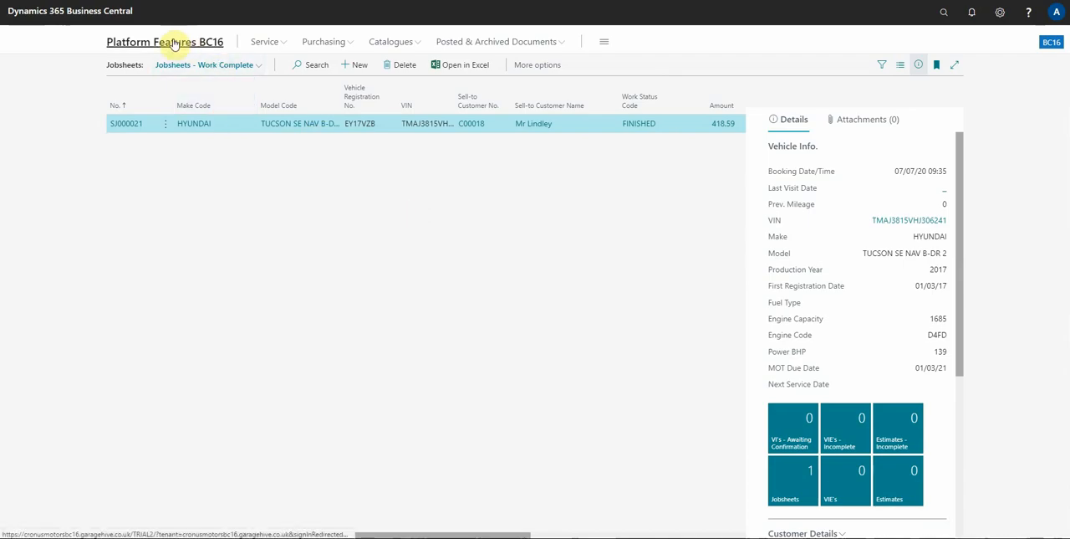
left_click_drag(0, 134, 0, 146)
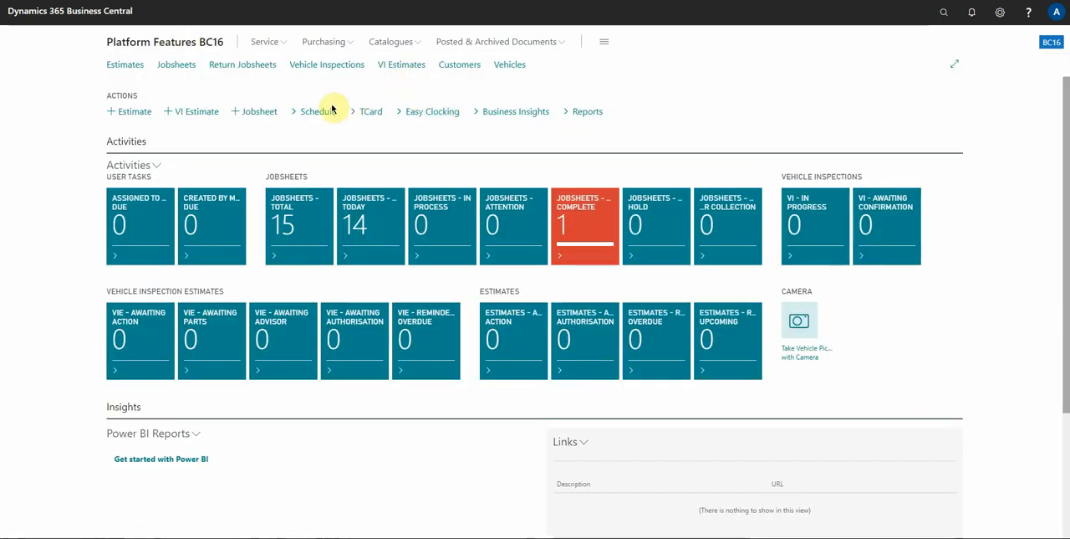
Open the service Schedule in its own window and move that window aside
left_click(323, 115)
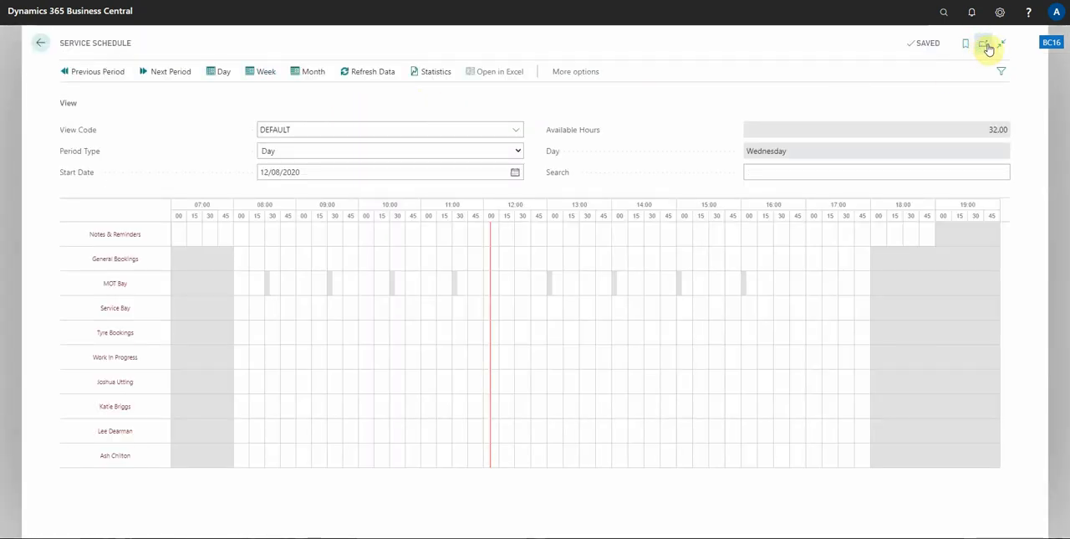
left_click(985, 43)
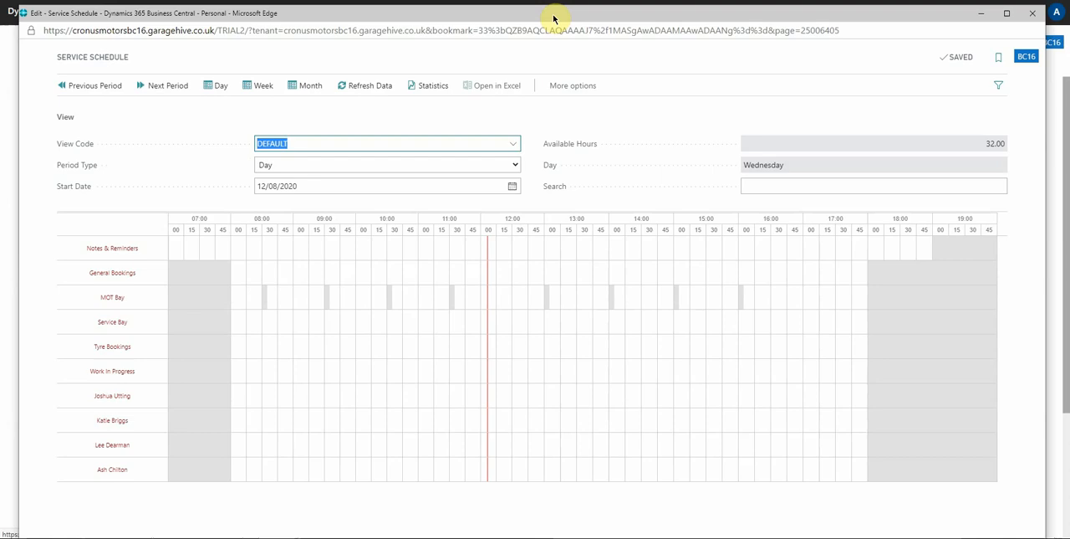
left_click_drag(557, 19, 0, 52)
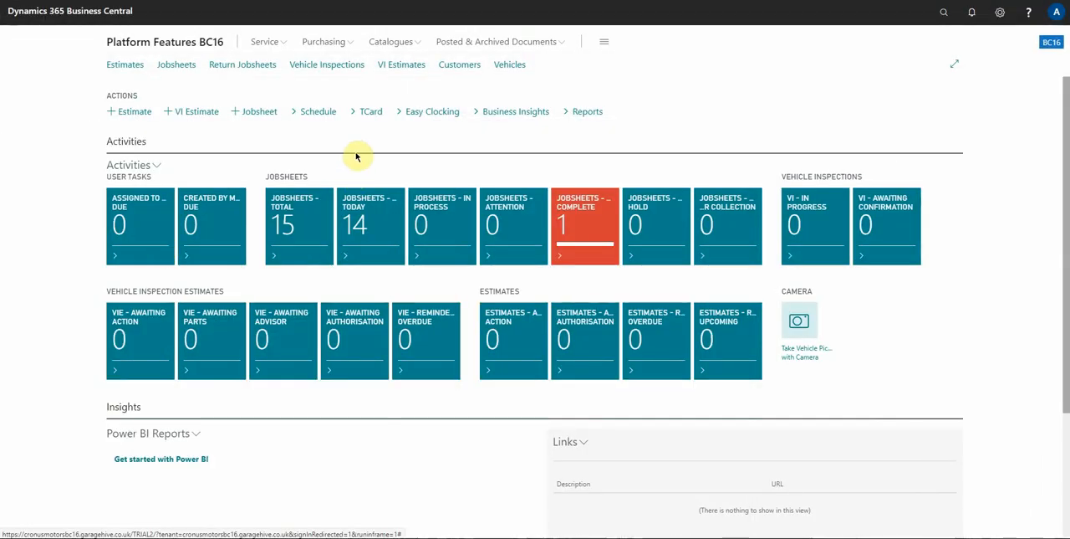
Open the TCard planner in its own window and move that window aside
left_click(380, 112)
left_click(983, 44)
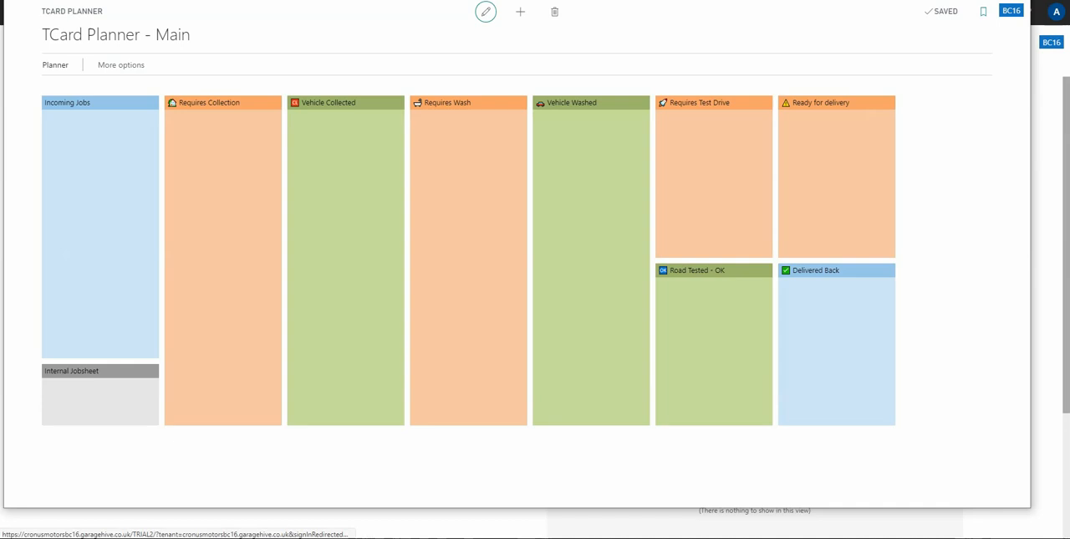
left_click_drag(709, 1, 0, 34)
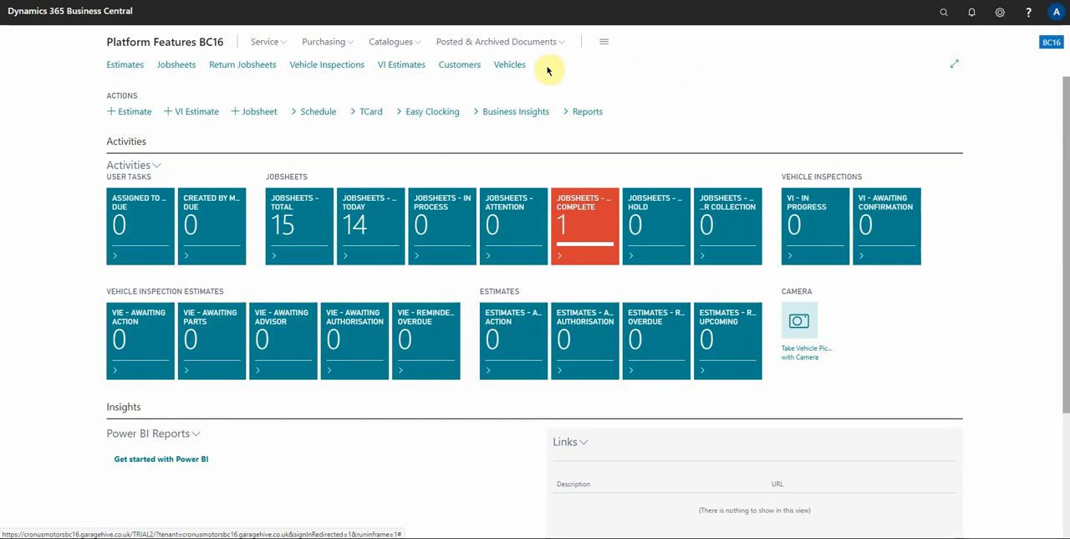
Open the Items list from the catalogues and bookmark it on the Role Centre
left_click(386, 41)
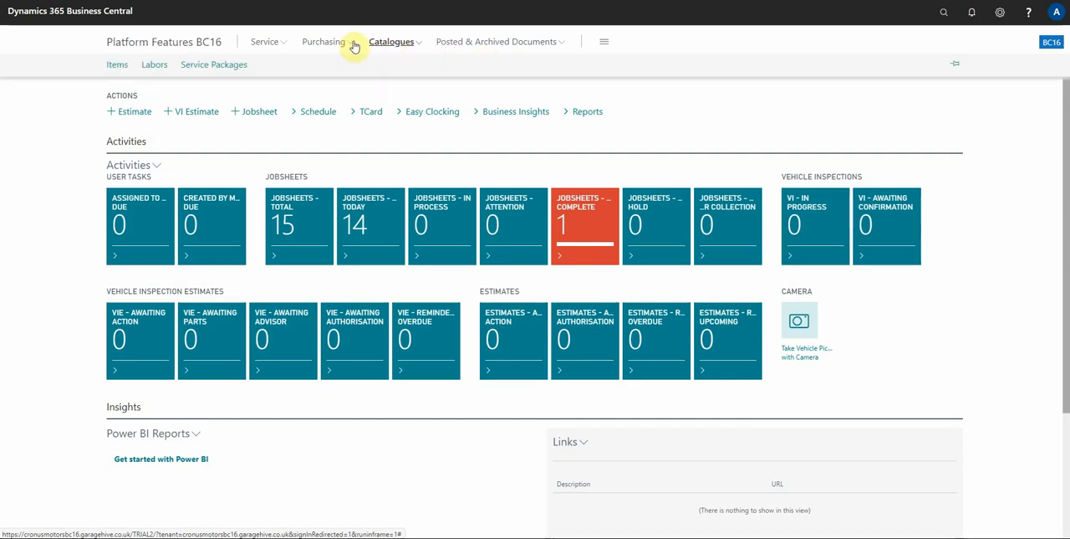
left_click(116, 67)
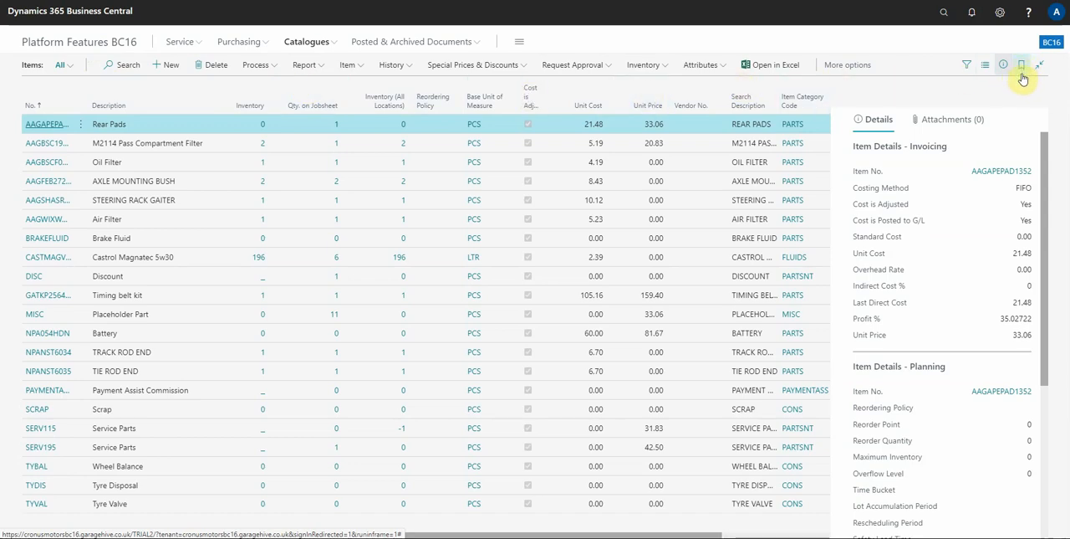
left_click(1022, 67)
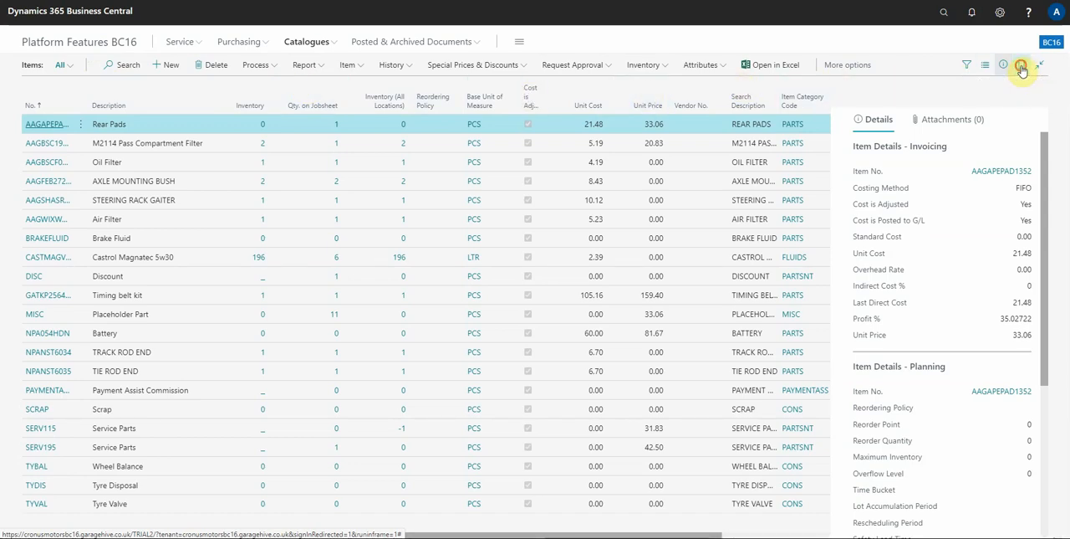
left_click(1023, 69)
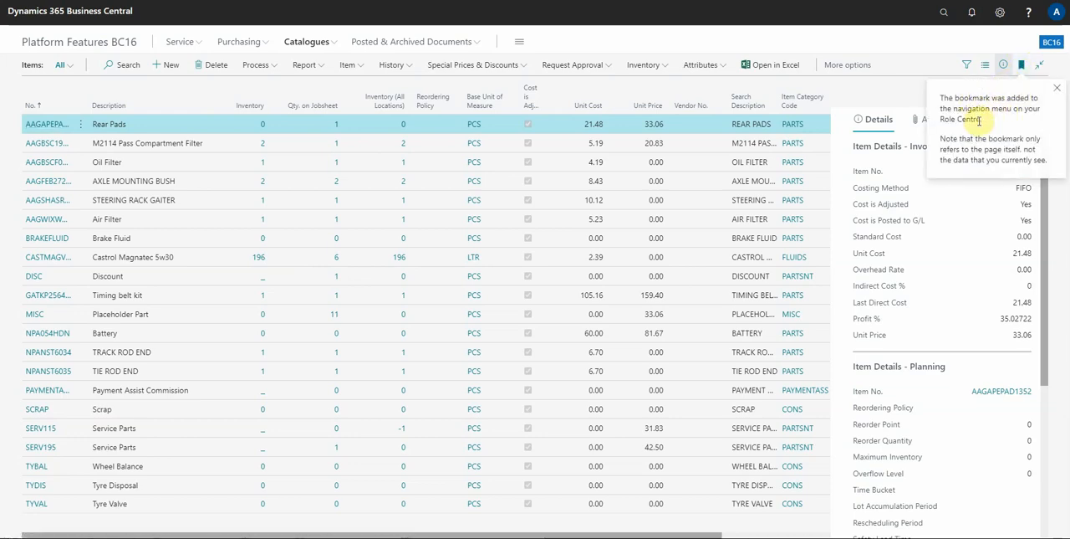
Return to the Role Centre, search for "reg cust" and view the Register Customer Payments page
left_click(77, 44)
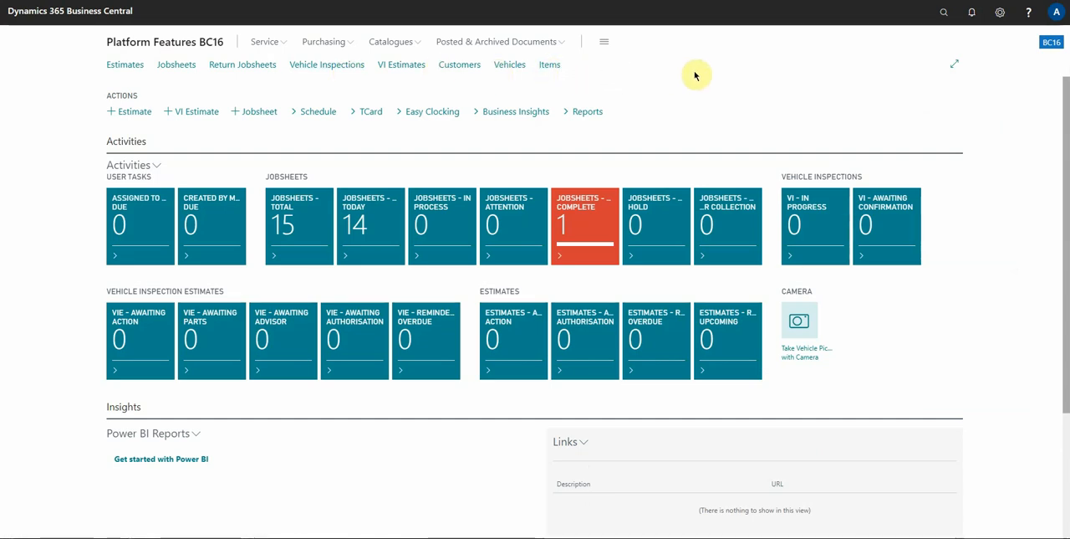
key("alt+q")
type("reg cust")
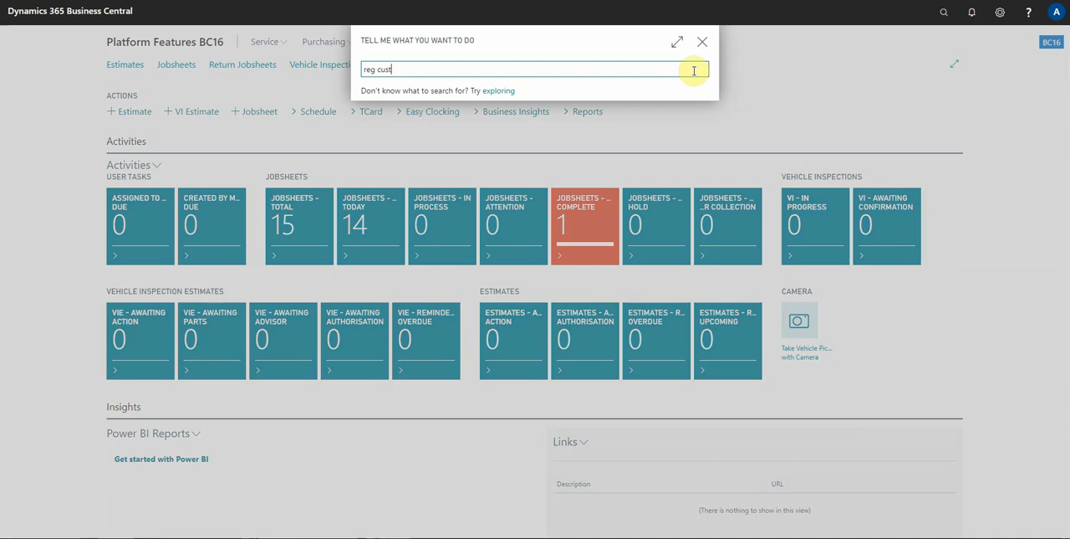
left_click(429, 114)
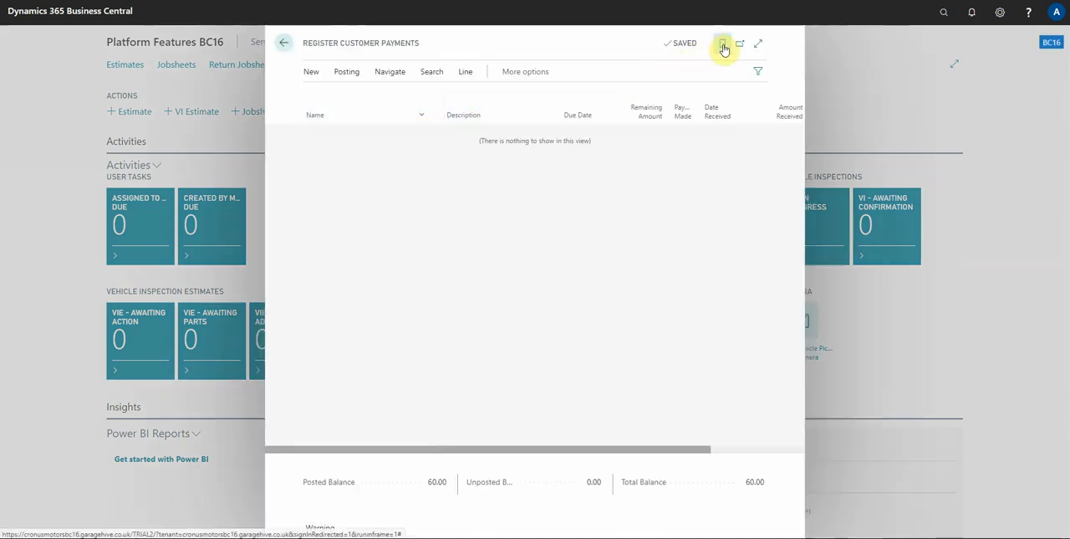
key("Escape")
Search for "reg cust" and bookmark Register Customer Payments directly from the search results
key("alt+q")
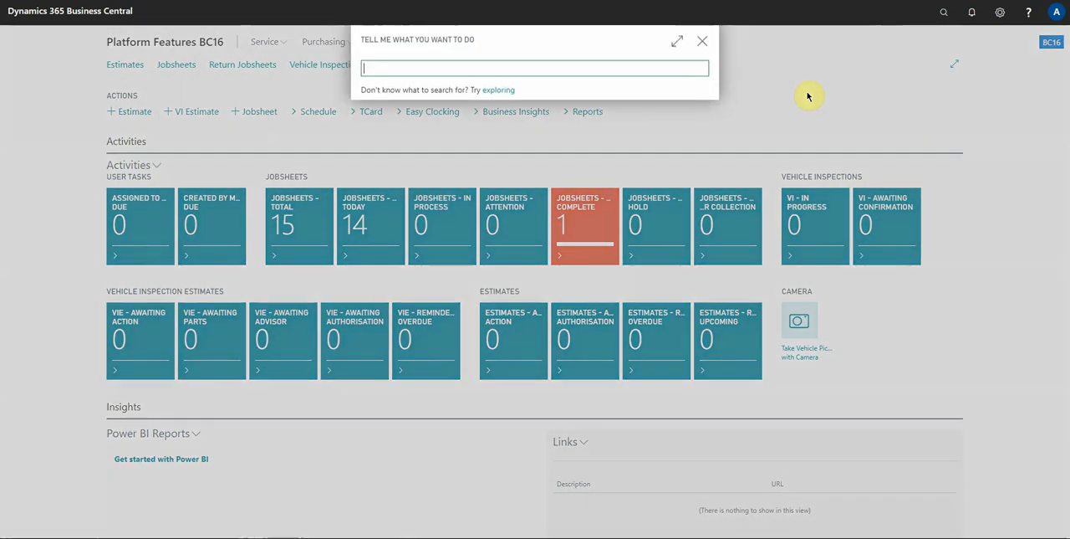
type("reg cust")
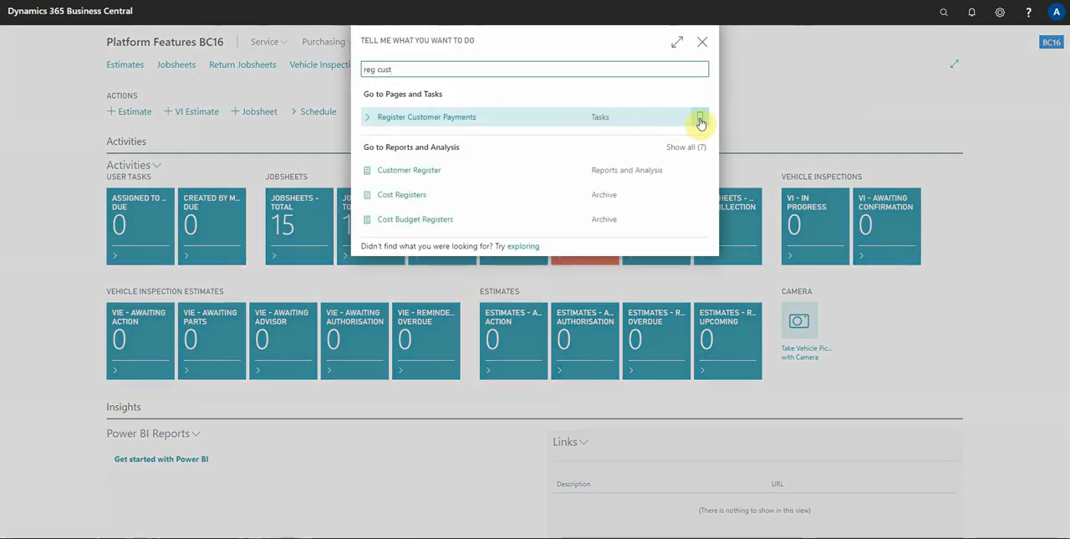
left_click(701, 118)
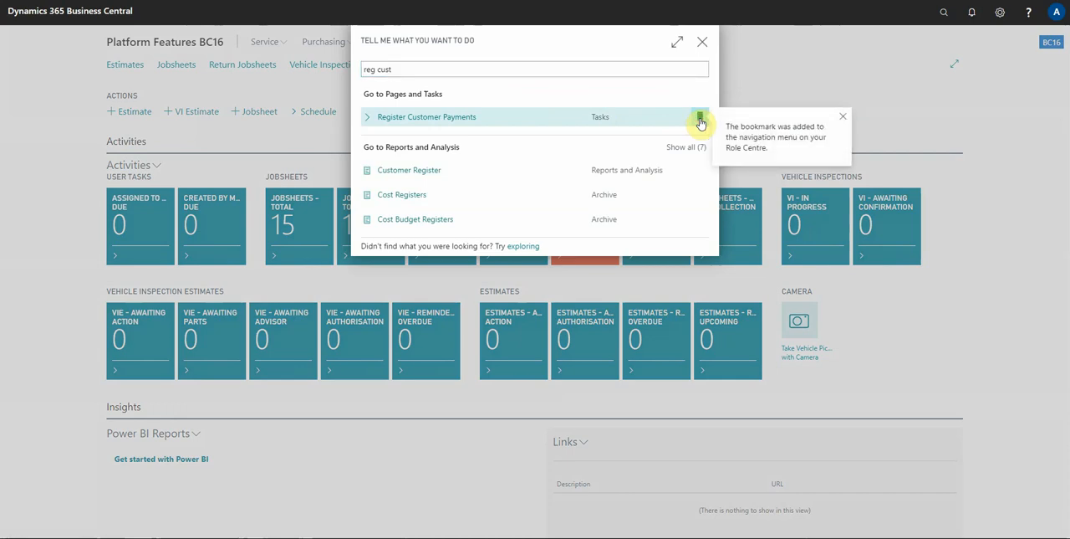
left_click(772, 87)
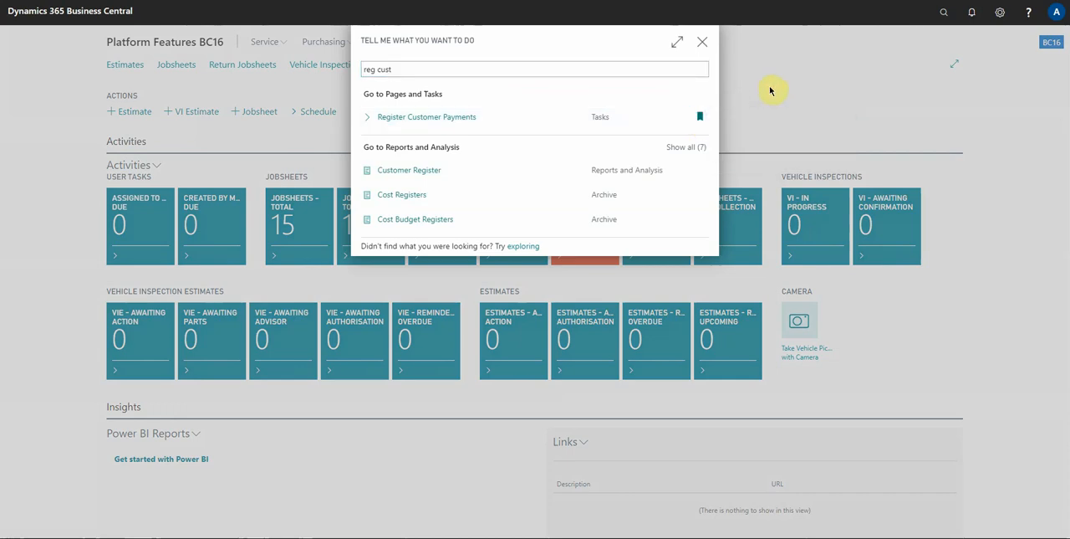
left_click(701, 42)
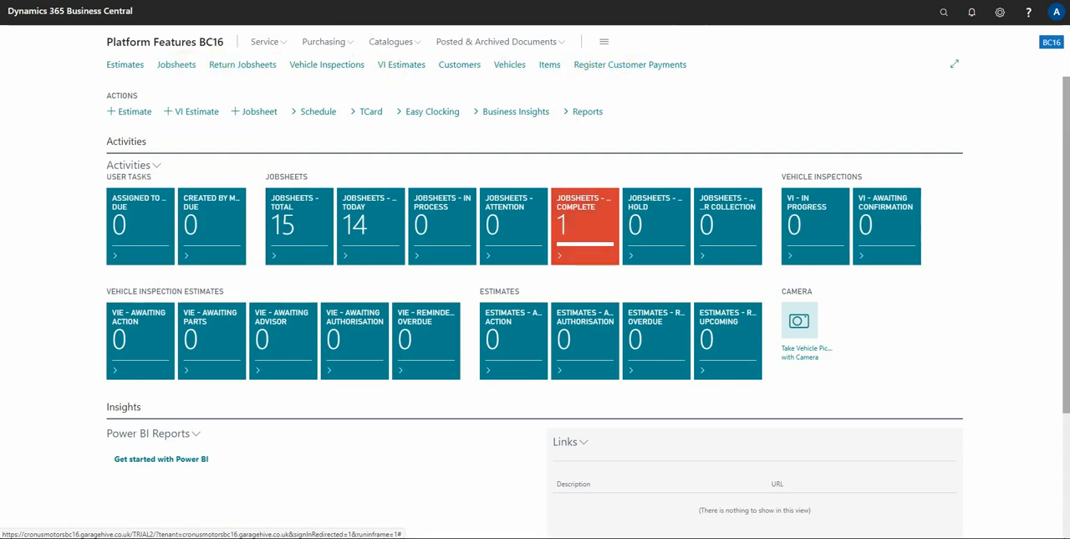
Open the Jobsheets - Work Complete list and fit the Make Code and Model Code columns to their contents
left_click(571, 218)
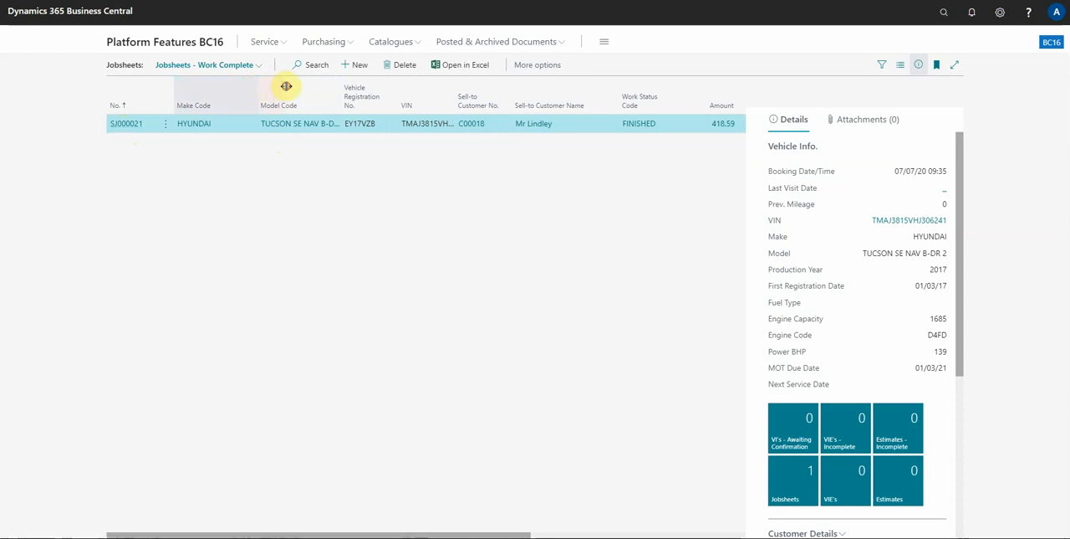
left_click_drag(261, 93, 285, 91)
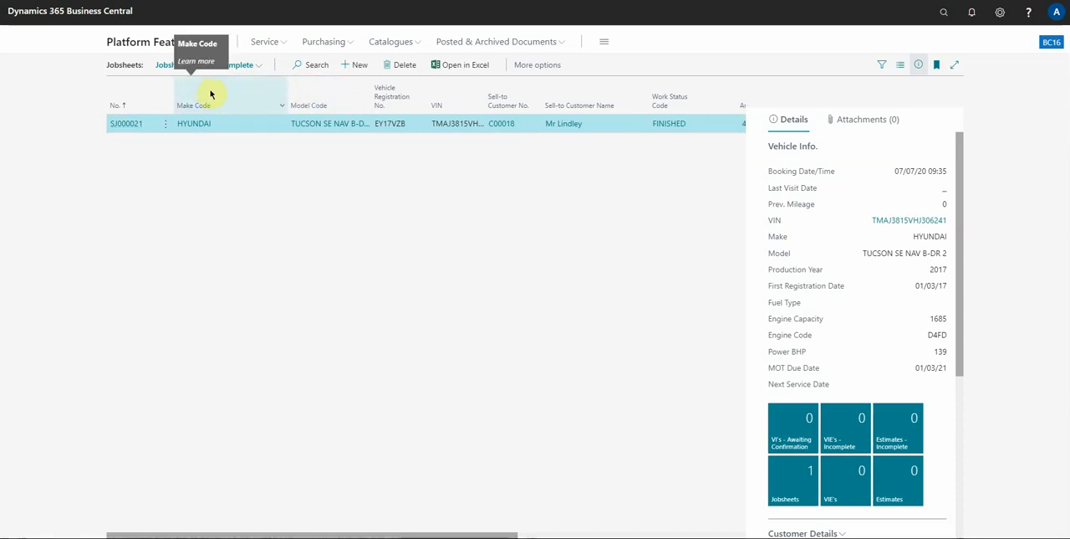
double_click(287, 92)
mouse_move(310, 88)
left_mouse_down()
mouse_move(362, 87)
mouse_move(318, 87)
left_mouse_up()
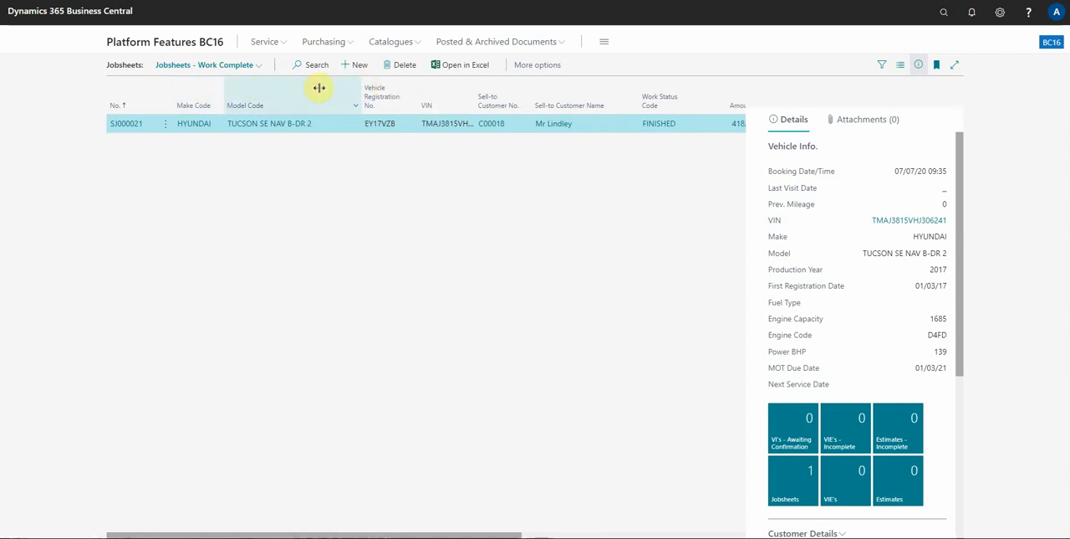
Open the finished Hyundai jobsheet, narrow the No. column in its lines and widen the Description column
left_click(126, 125)
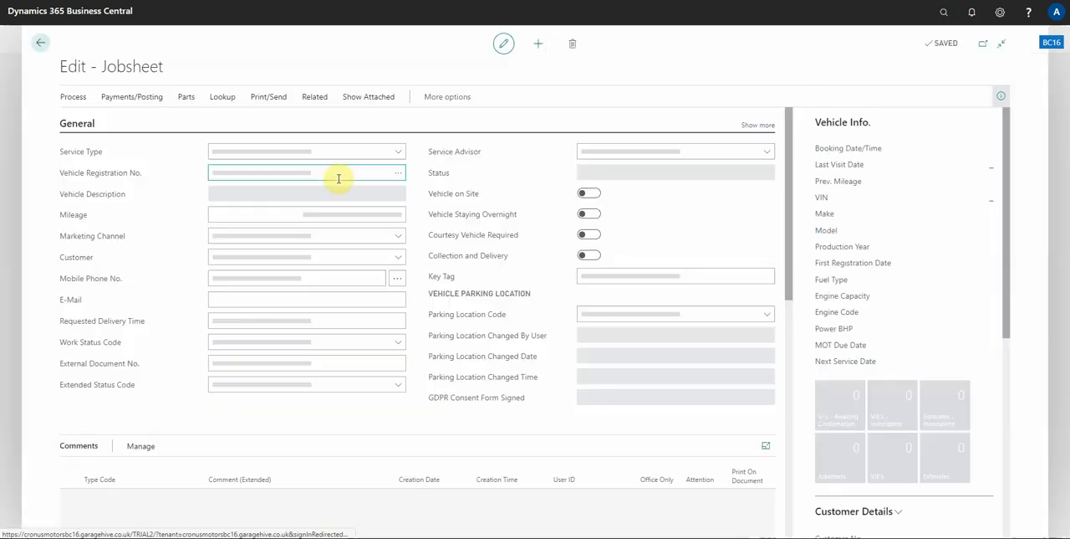
scroll(320, 251, "down", 4)
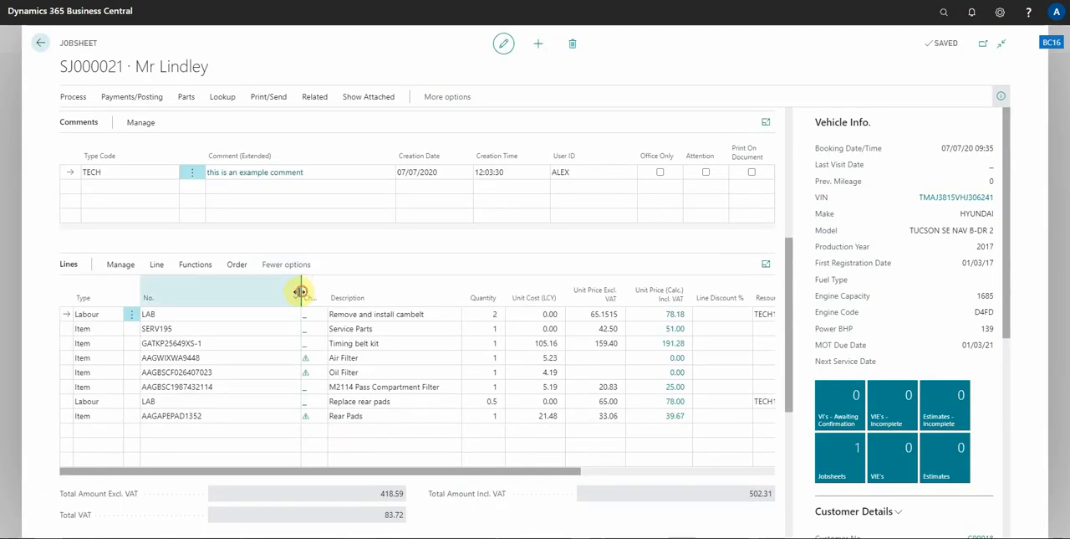
left_click_drag(301, 297, 219, 289)
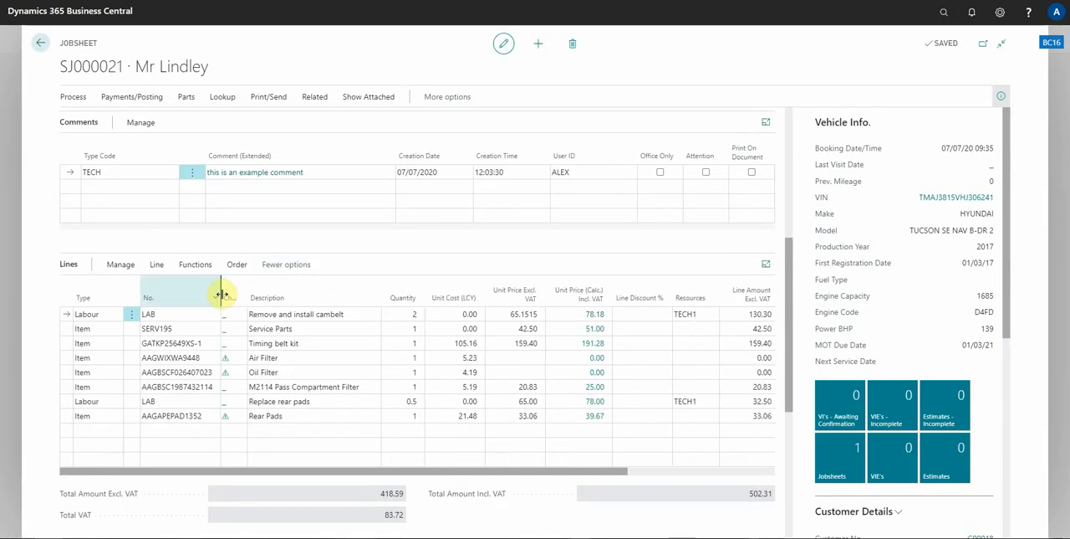
left_click_drag(382, 283, 459, 283)
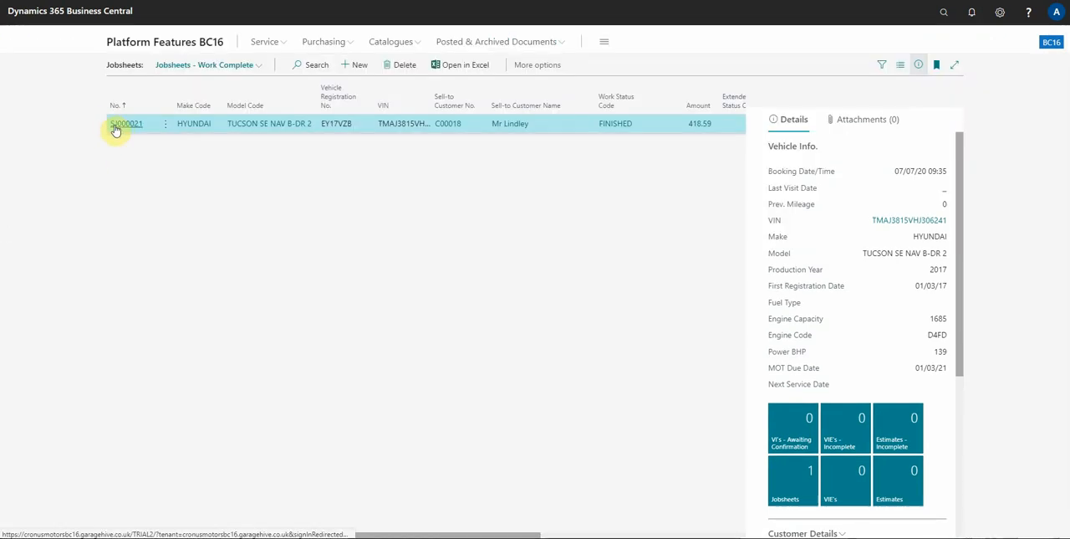
Reopen the Hyundai jobsheet, narrow the Description column in its lines to fit the text and close the jobsheet
left_click(119, 131)
scroll(366, 276, "down", 10)
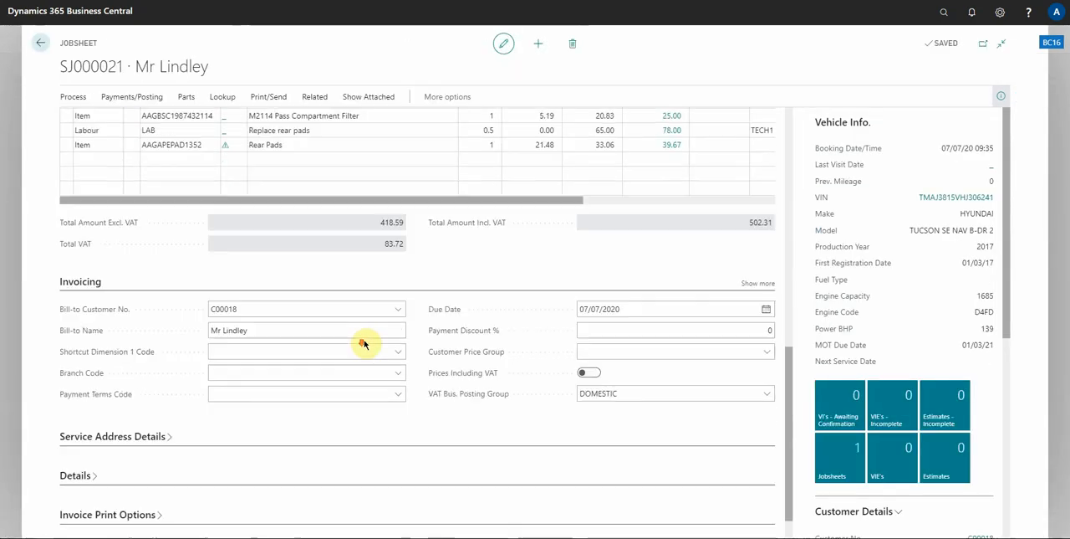
scroll(359, 317, "up", 5)
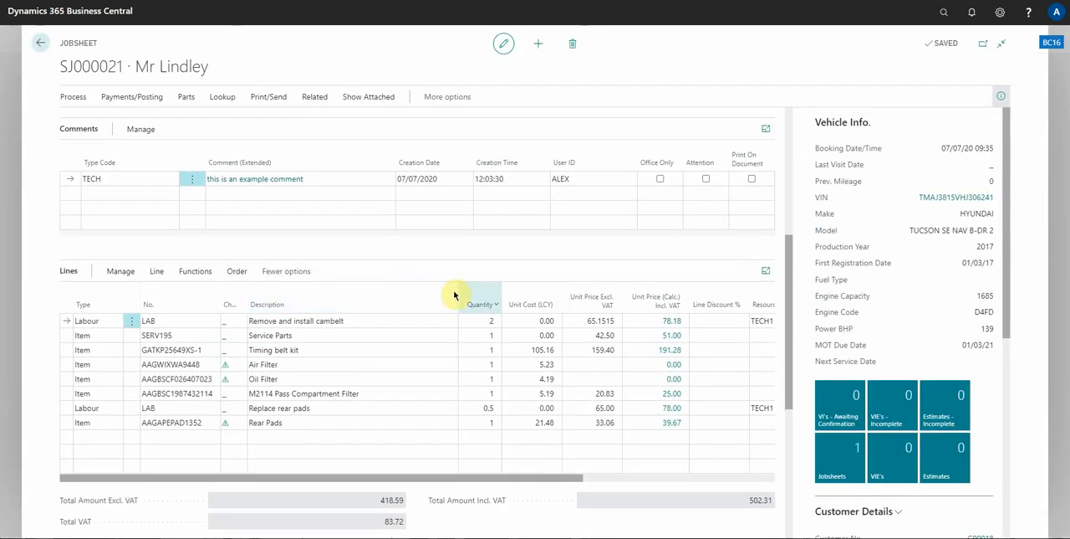
left_click_drag(455, 288, 368, 291)
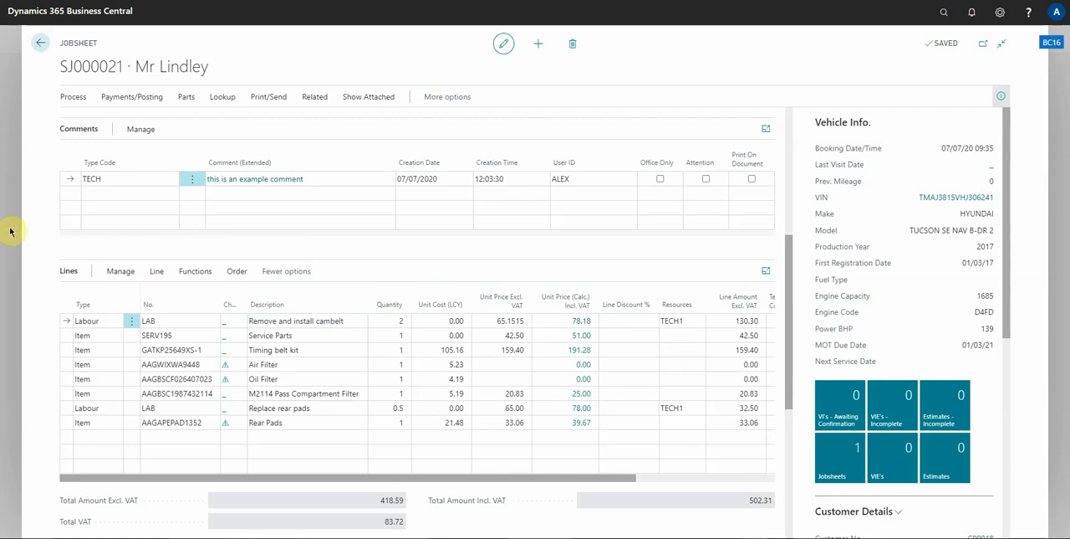
key("Escape")
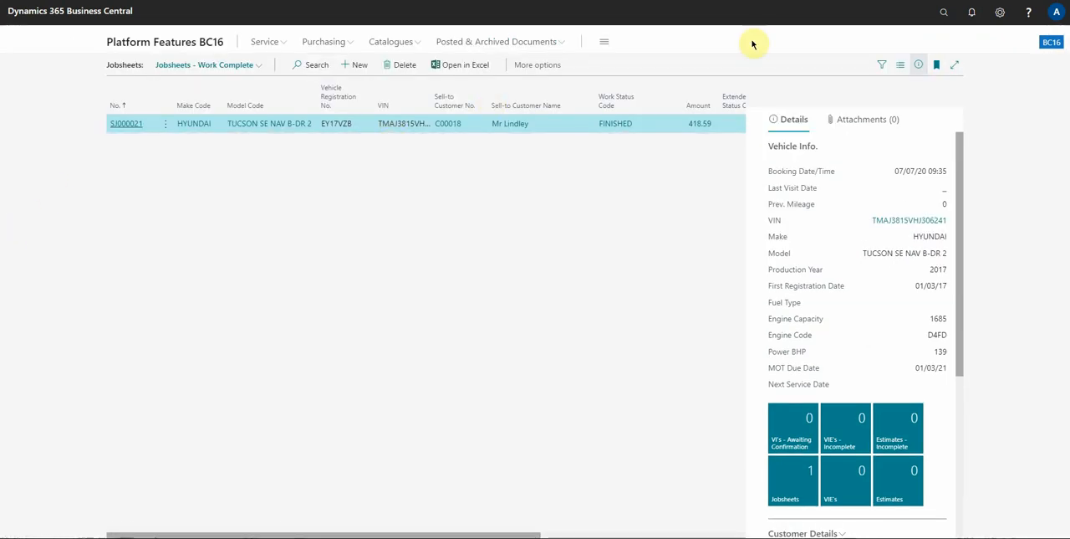
Personalise the jobsheet list by hiding Sell-to Customer No. and moving Sell-to Customer Name in front of Vehicle Registration No
left_click(997, 11)
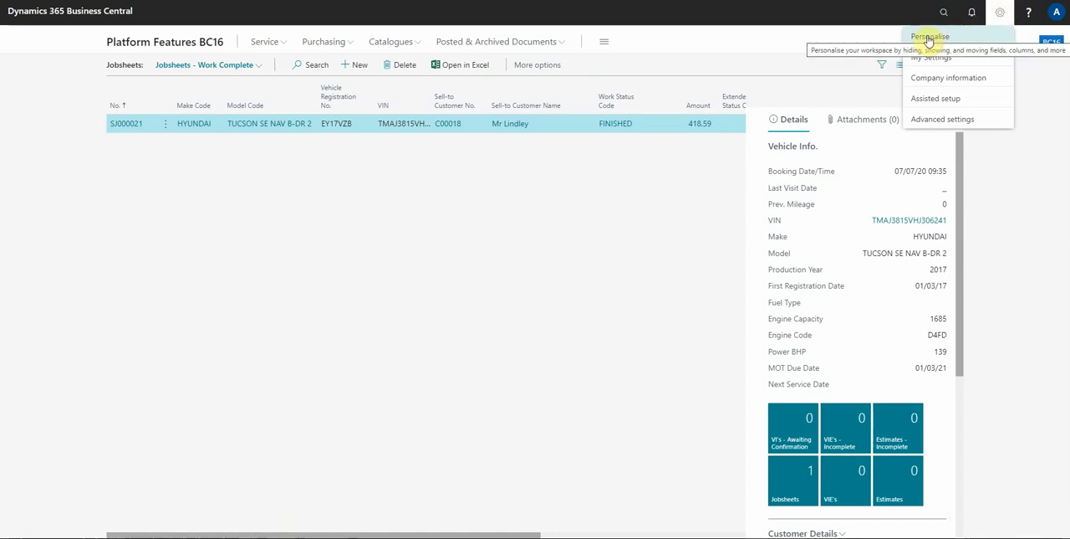
left_click(930, 37)
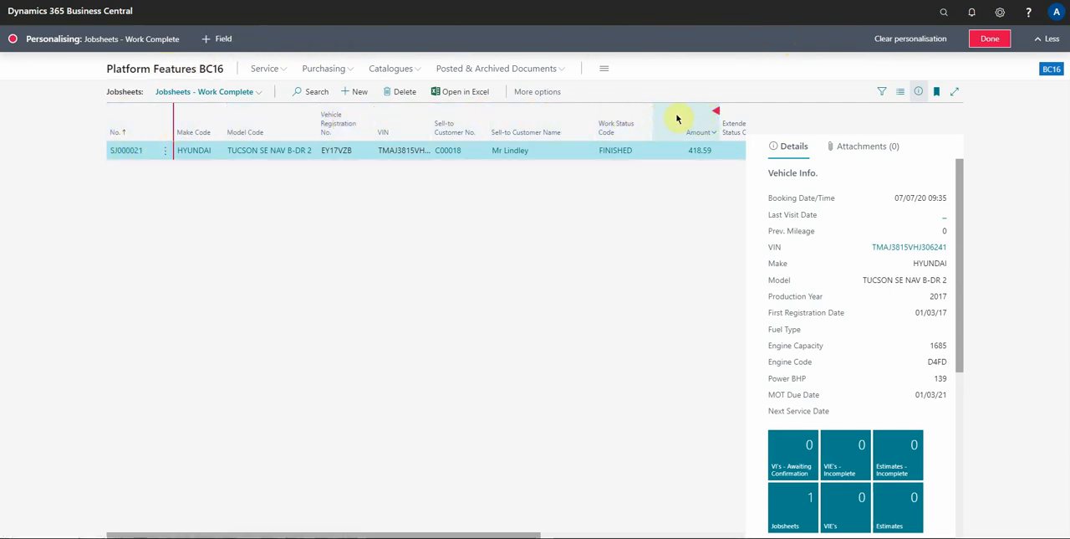
left_click(486, 112)
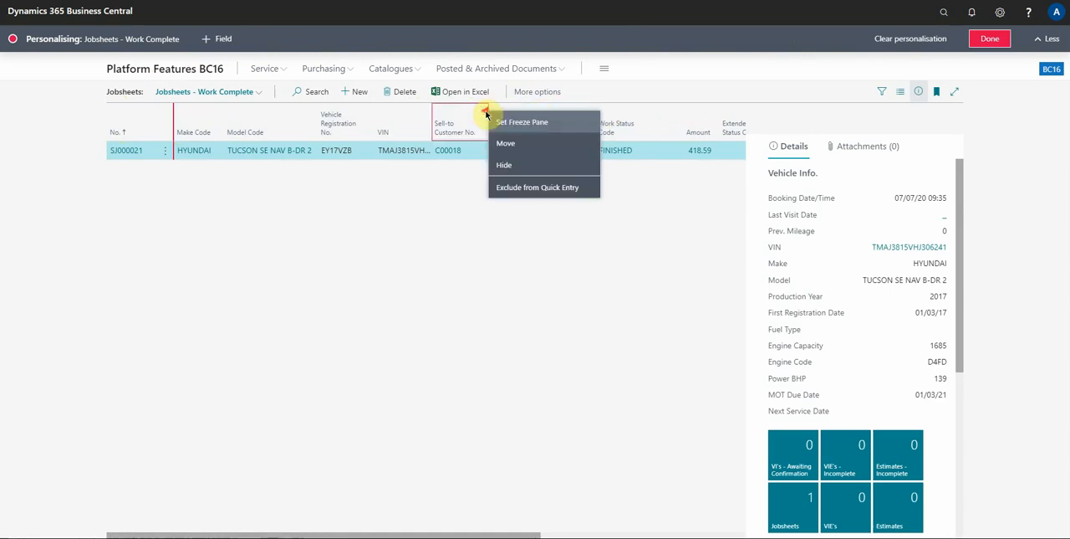
left_click(506, 164)
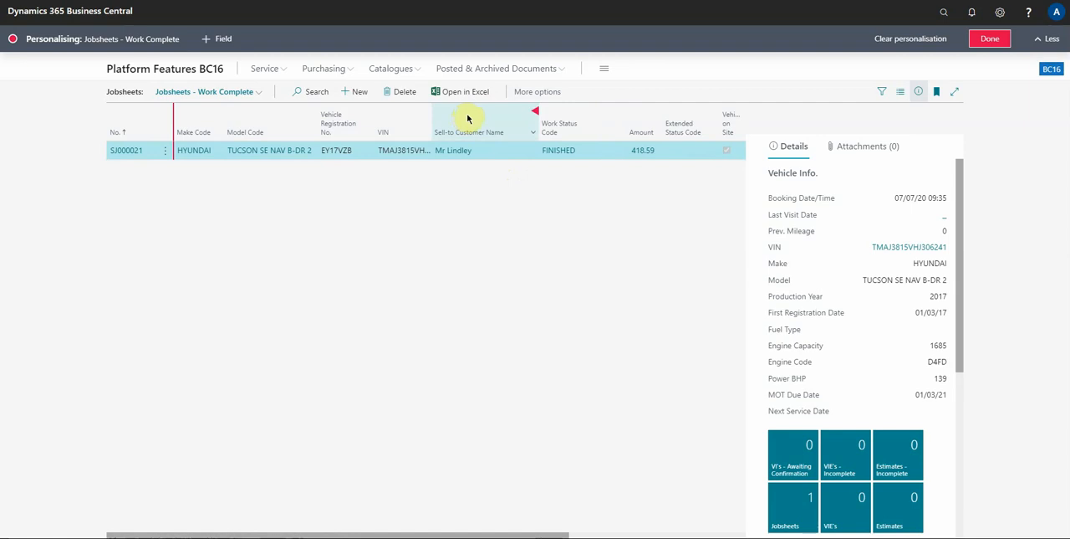
left_click_drag(496, 117, 327, 134)
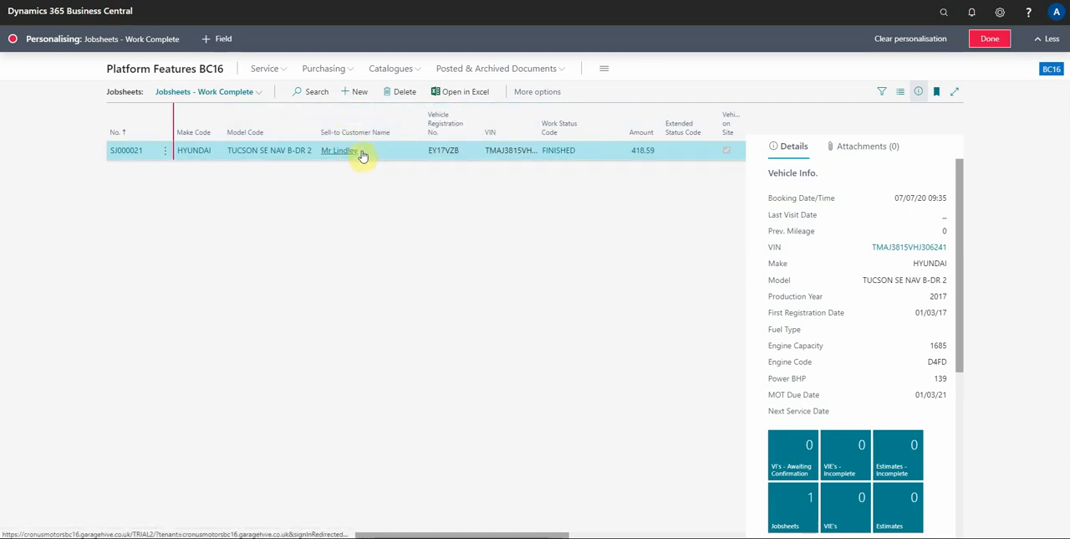
Open the Hyundai jobsheet while personalising and hide the Requested Delivery Time field in the General section
left_click(126, 152)
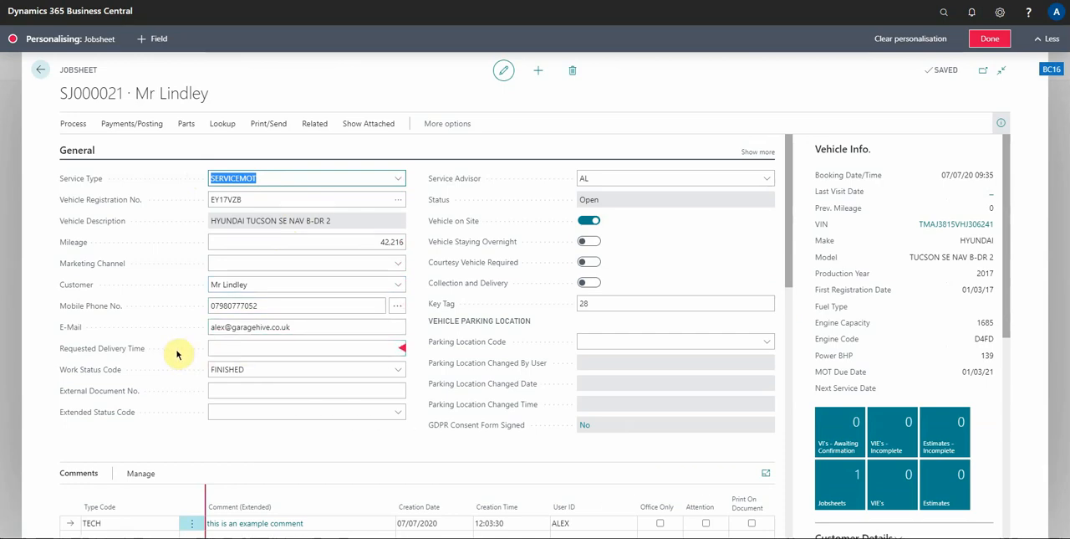
left_click(401, 349)
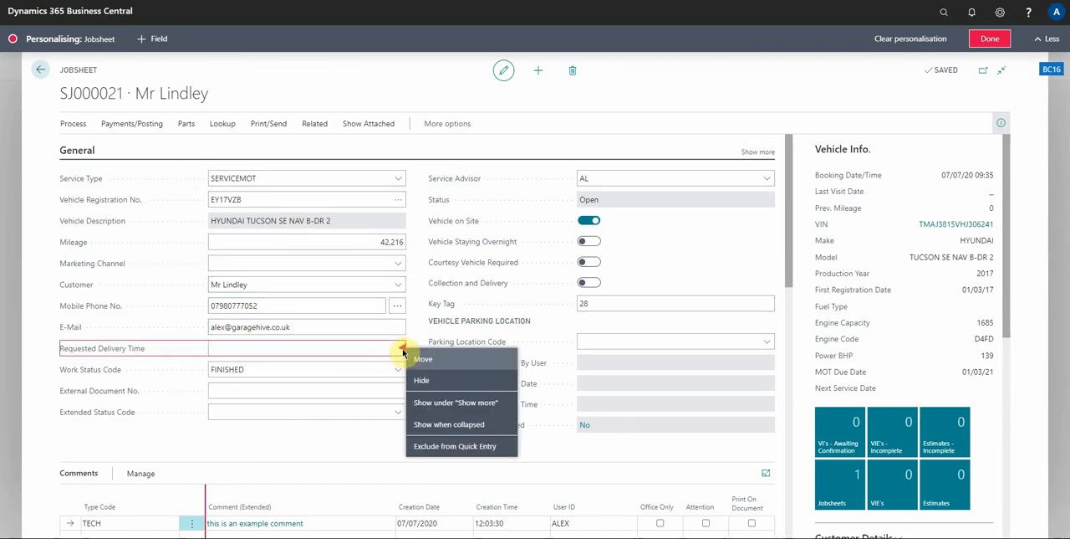
left_click(359, 351)
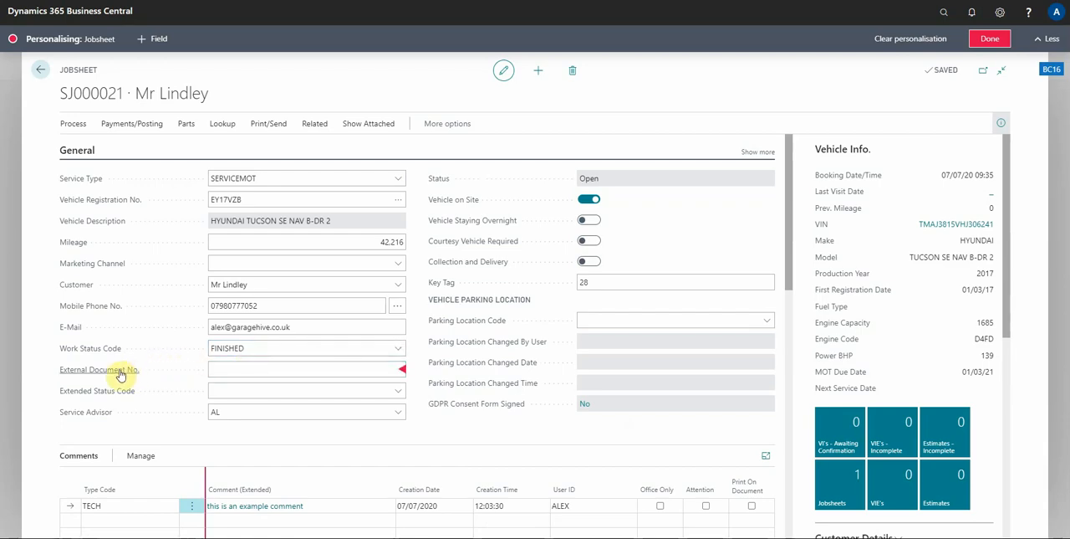
Set the External Document No. field to show under "Show more" and check the expanded General section
left_click(401, 368)
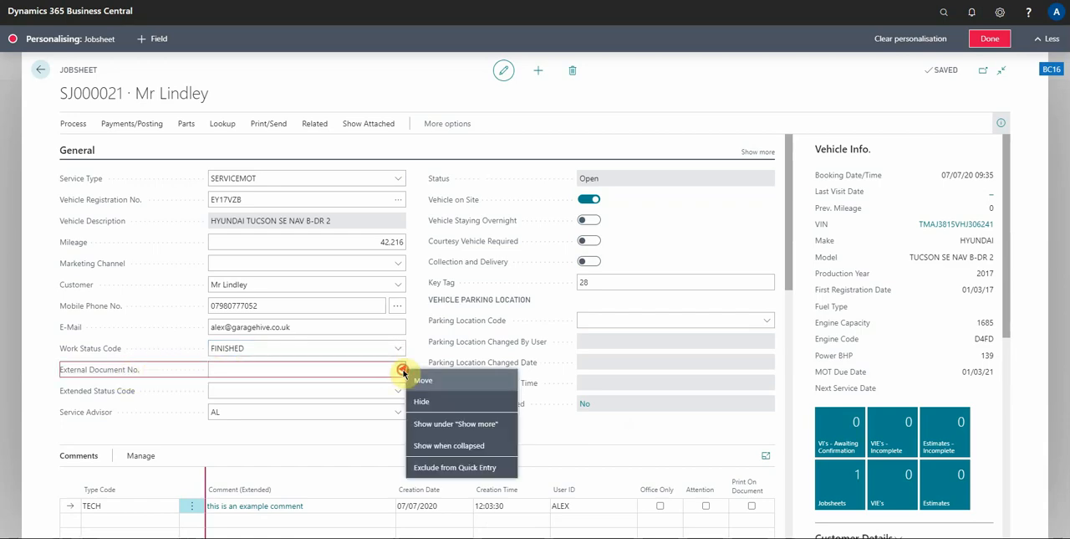
left_click(454, 423)
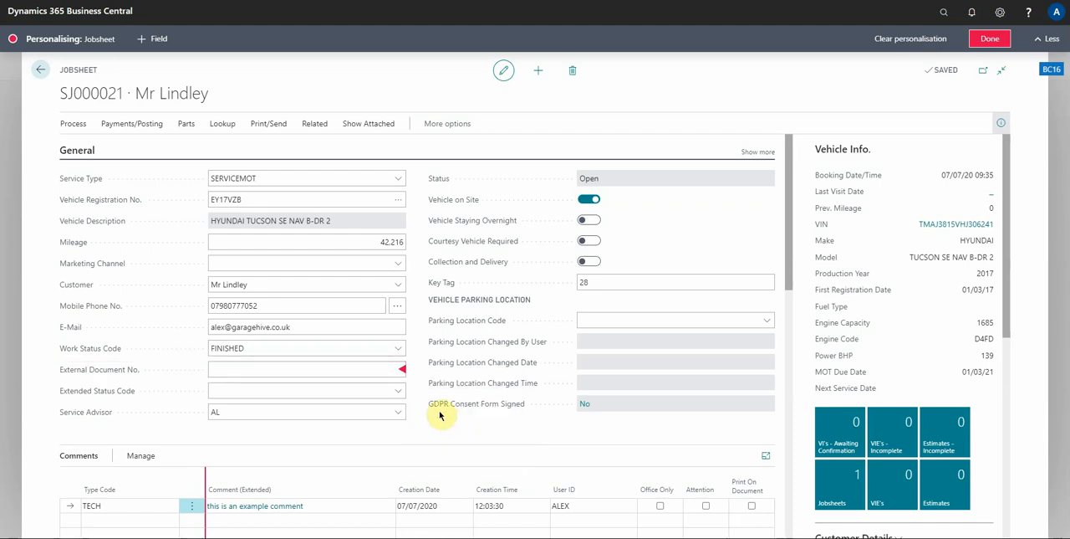
left_click(757, 153)
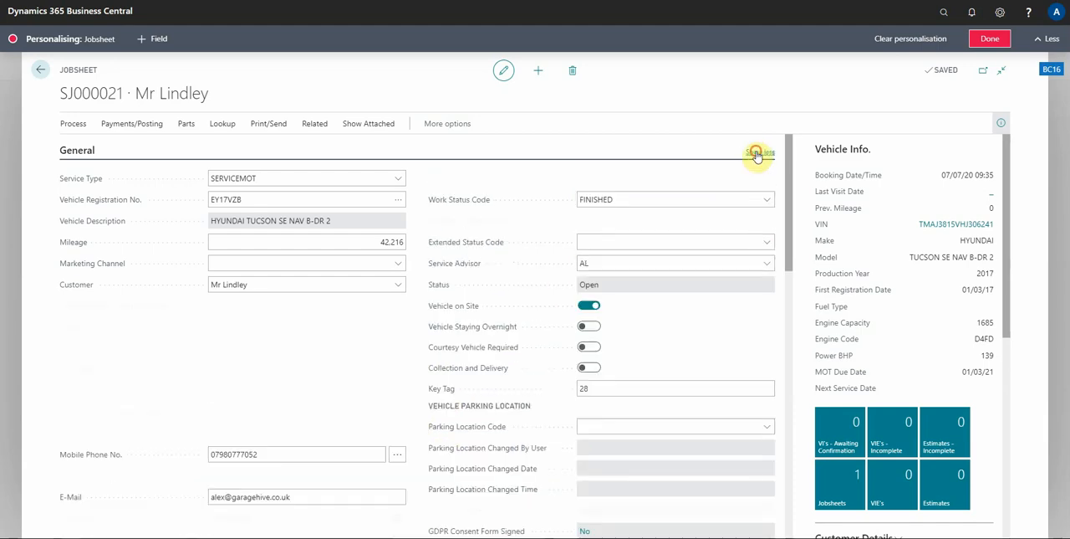
left_click(757, 153)
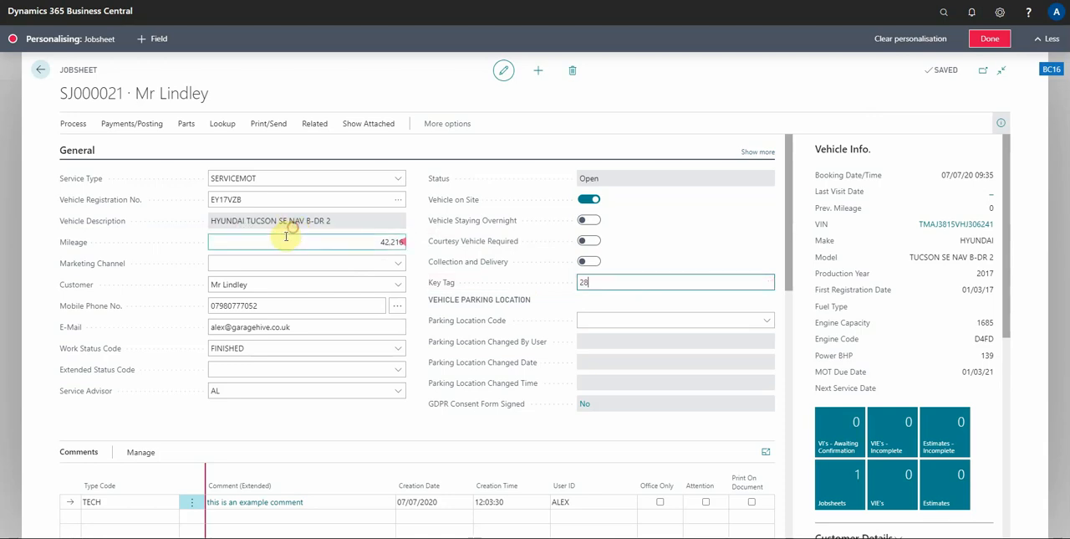
Move Key Tag above Mileage and add the Requested Delivery Date field below Collection and Delivery
left_click_drag(285, 237, 282, 239)
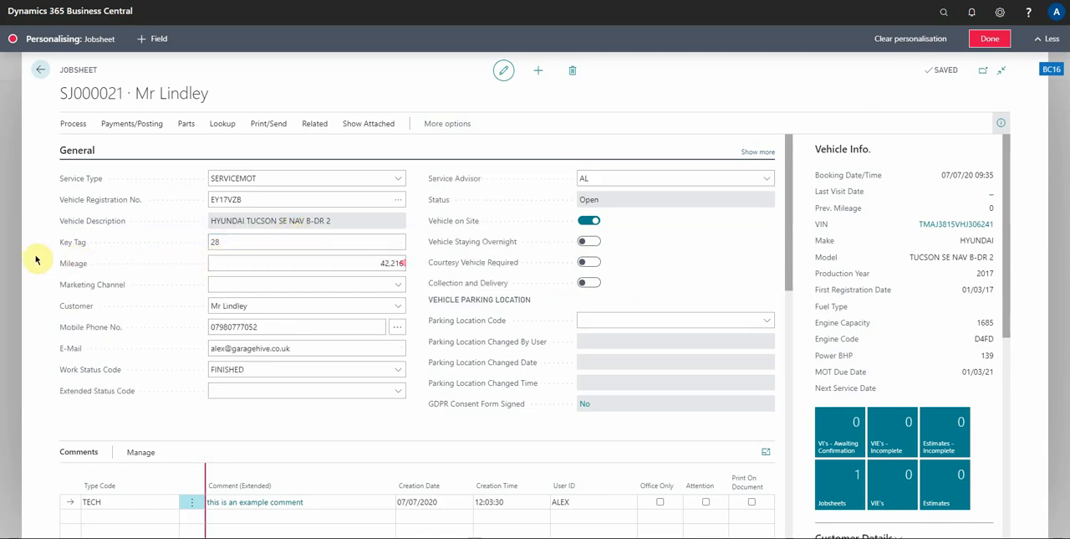
left_click(151, 38)
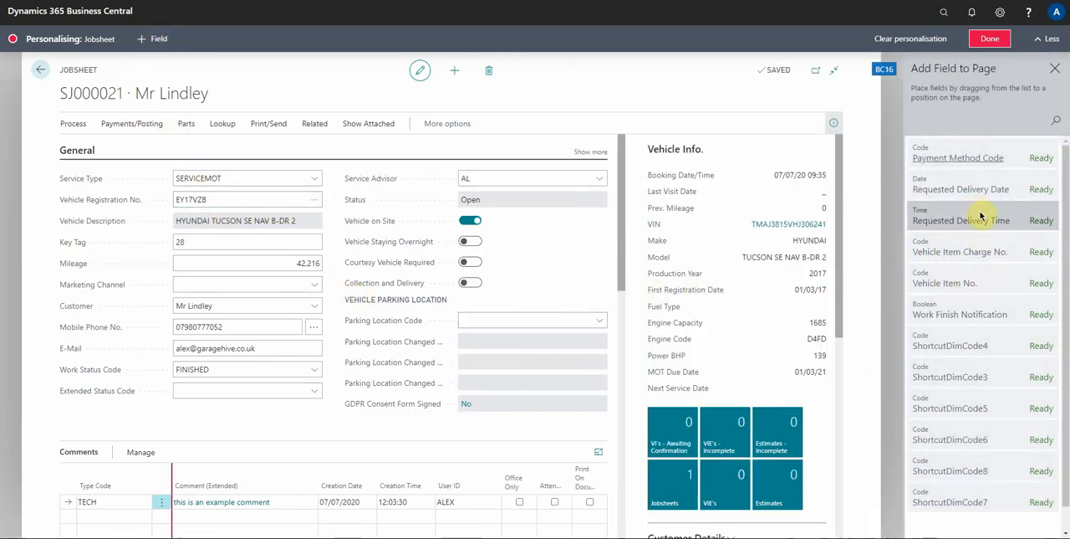
mouse_move(983, 180)
left_mouse_down()
mouse_move(555, 218)
mouse_move(279, 304)
mouse_move(202, 299)
mouse_move(401, 272)
mouse_move(470, 281)
left_mouse_up()
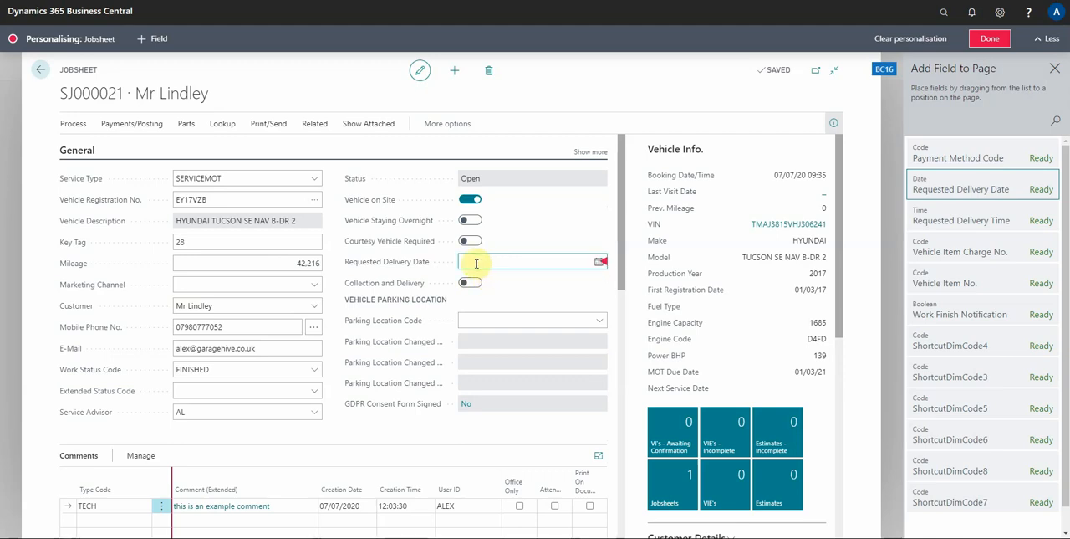
left_click_drag(523, 262, 515, 296)
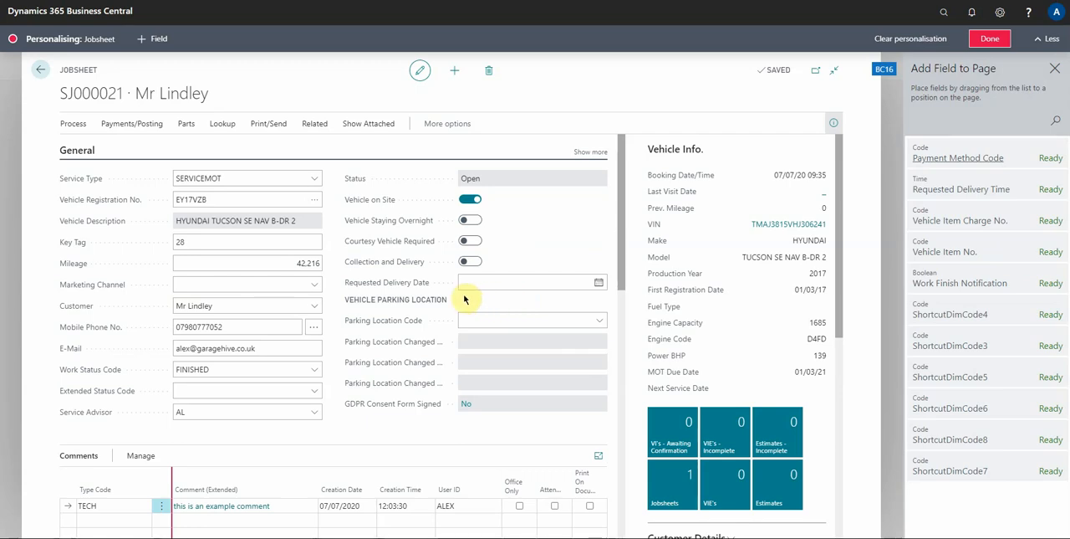
In the jobsheet's Lines section, move Unit Cost (LCY) in front of Quantity and hide the narrow "Ch..." column between No. and Description
scroll(443, 296, "down", 2)
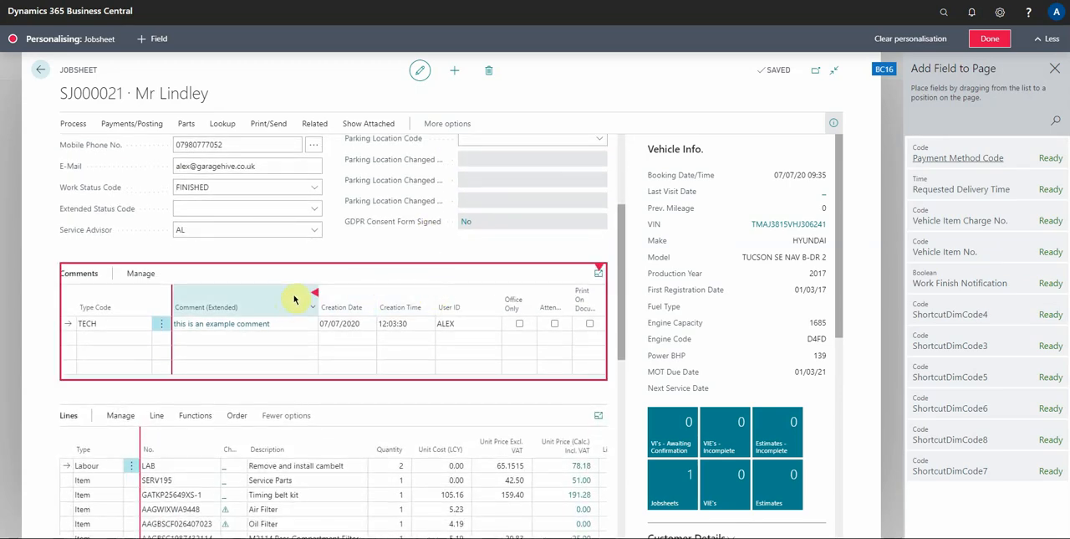
scroll(293, 298, "down", 2)
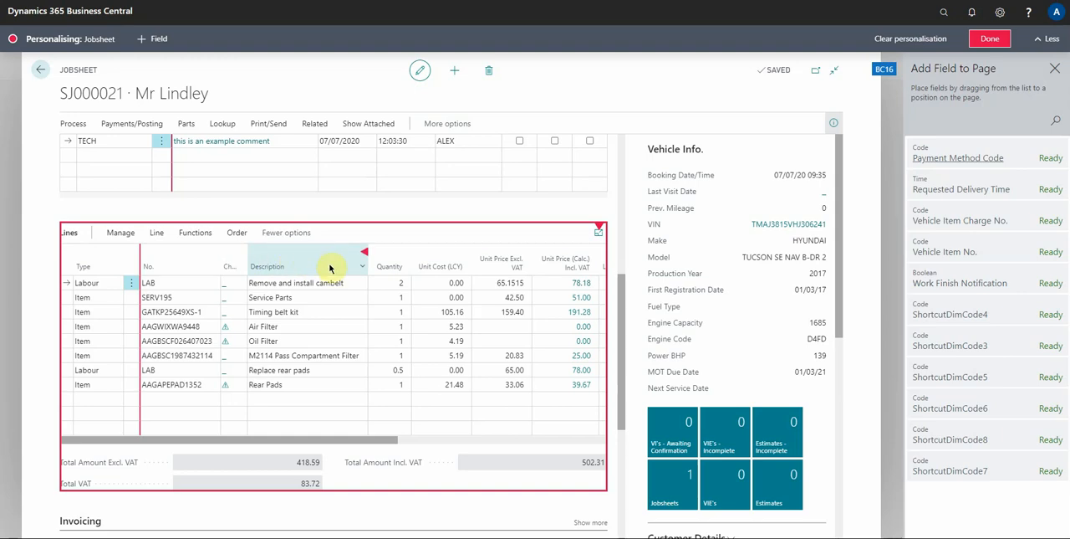
left_click_drag(334, 443, 299, 441)
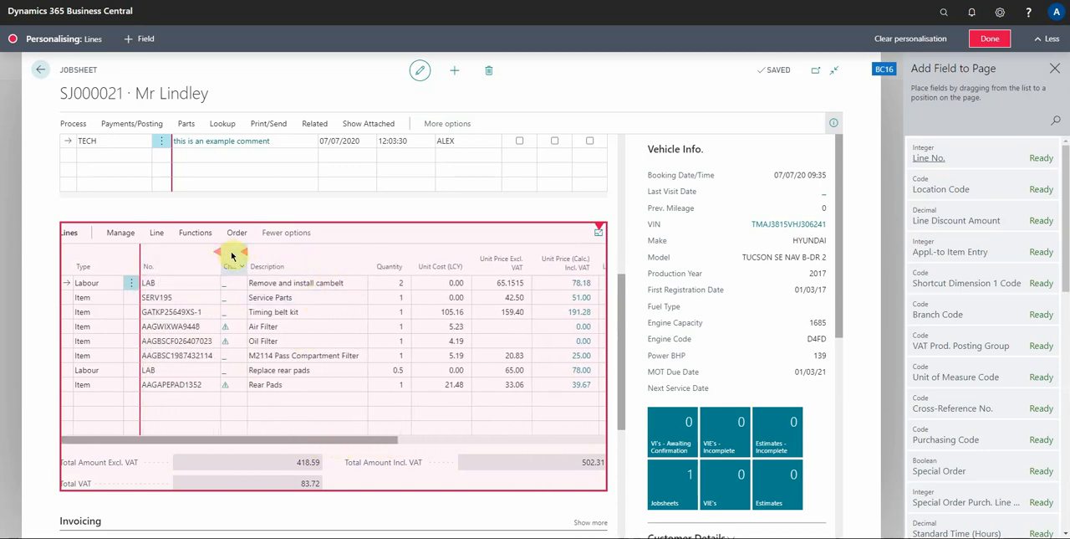
left_click_drag(231, 255, 121, 254)
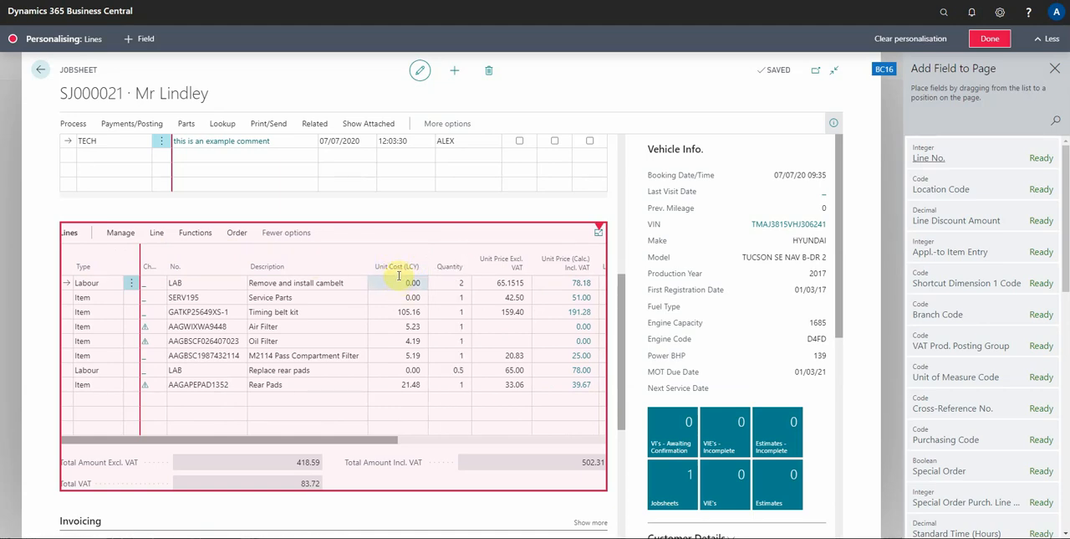
left_click(165, 255)
left_click(197, 305)
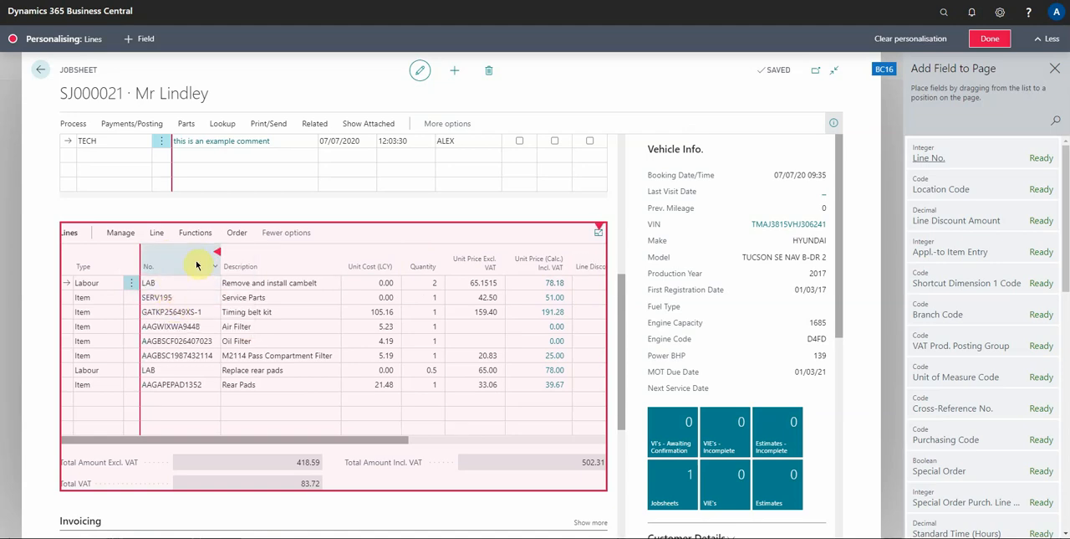
left_click_drag(261, 441, 195, 435)
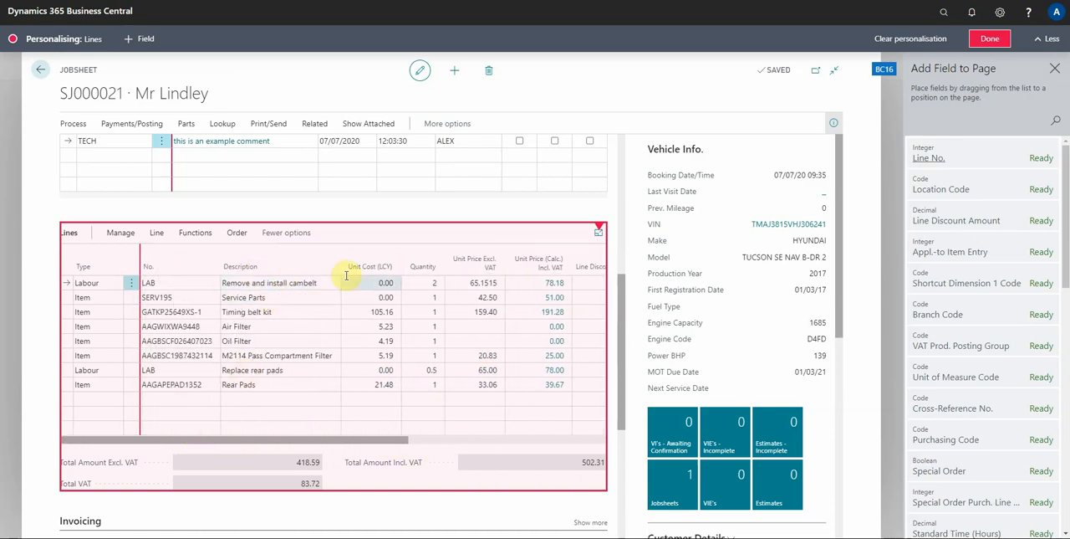
Finish personalising the jobsheet, check its rearranged lines and return to the jobsheet list
scroll(359, 328, "down", 1)
scroll(342, 366, "up", 2)
scroll(341, 366, "up", 3)
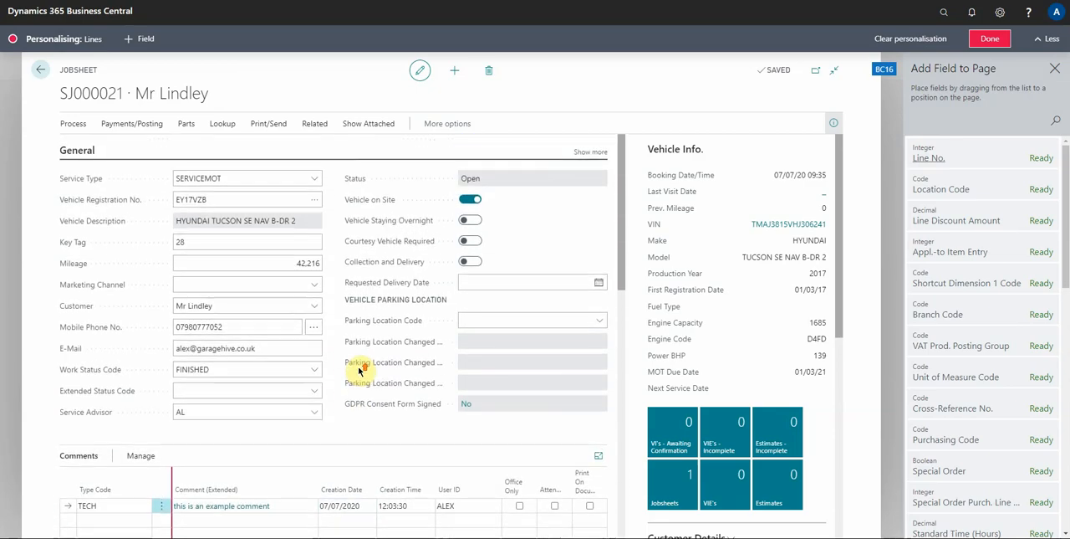
scroll(359, 355, "down", 6)
scroll(284, 350, "down", 2)
scroll(284, 335, "up", 6)
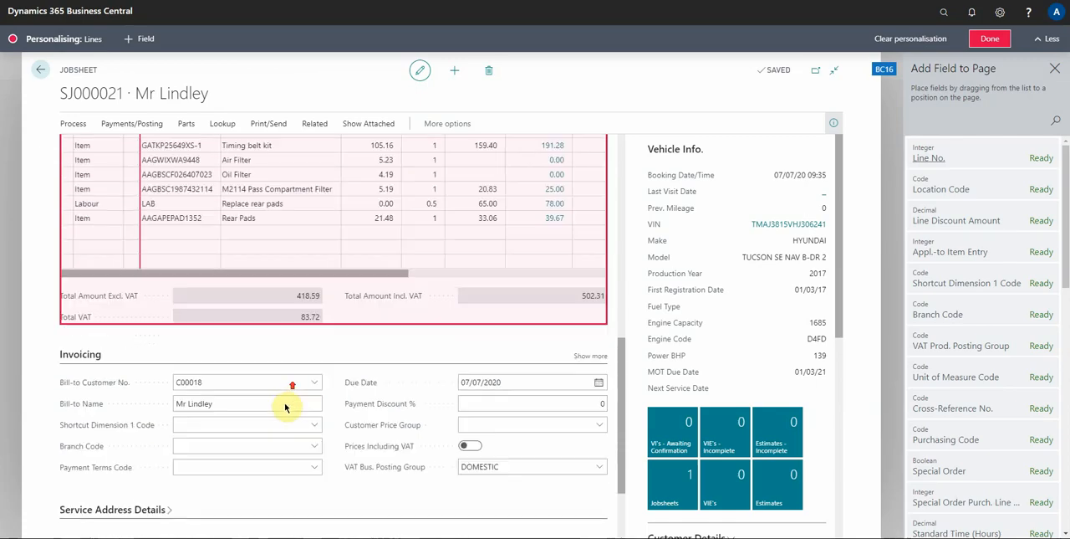
left_click(991, 38)
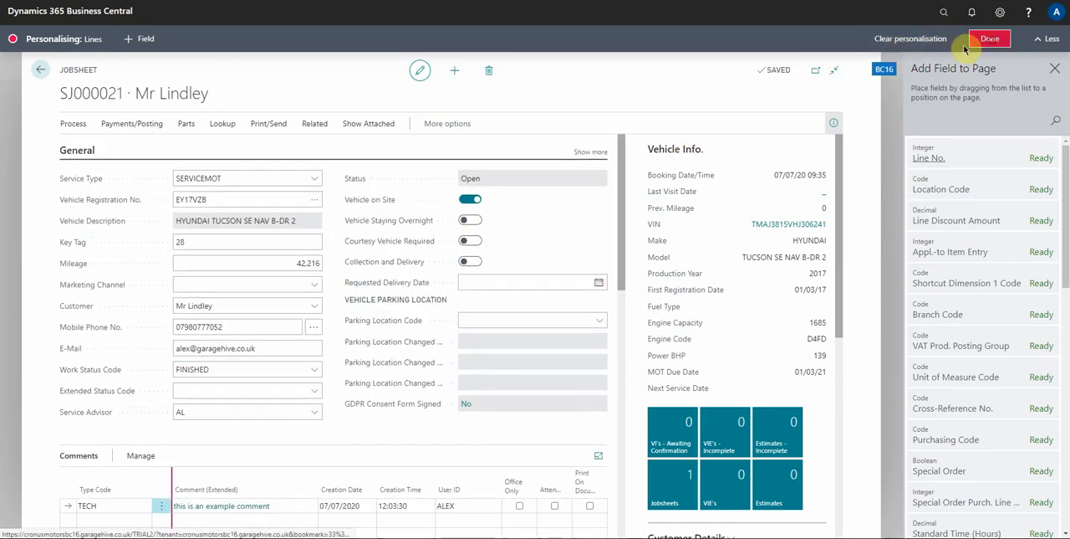
scroll(341, 272, "down", 5)
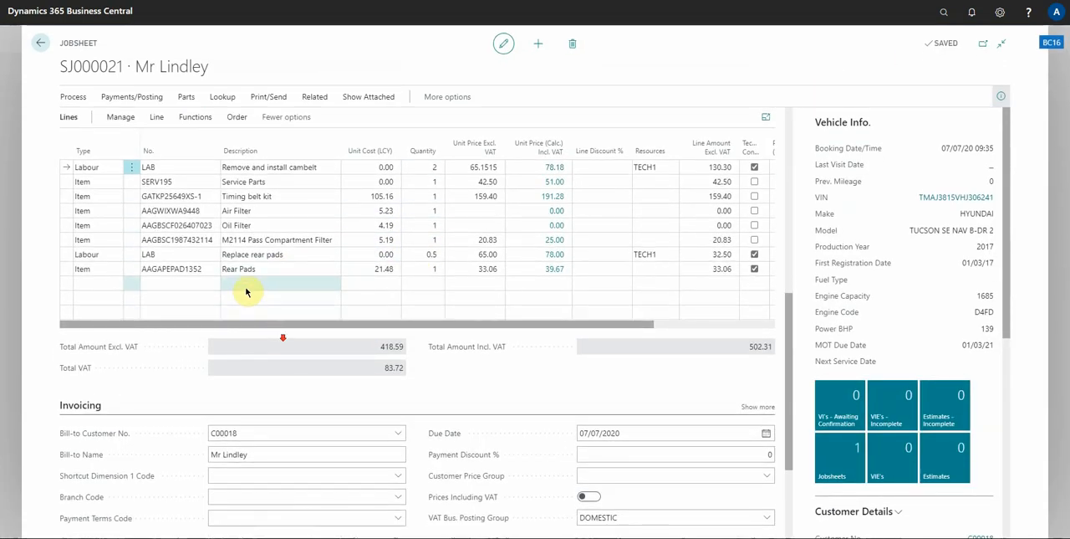
scroll(310, 282, "up", 2)
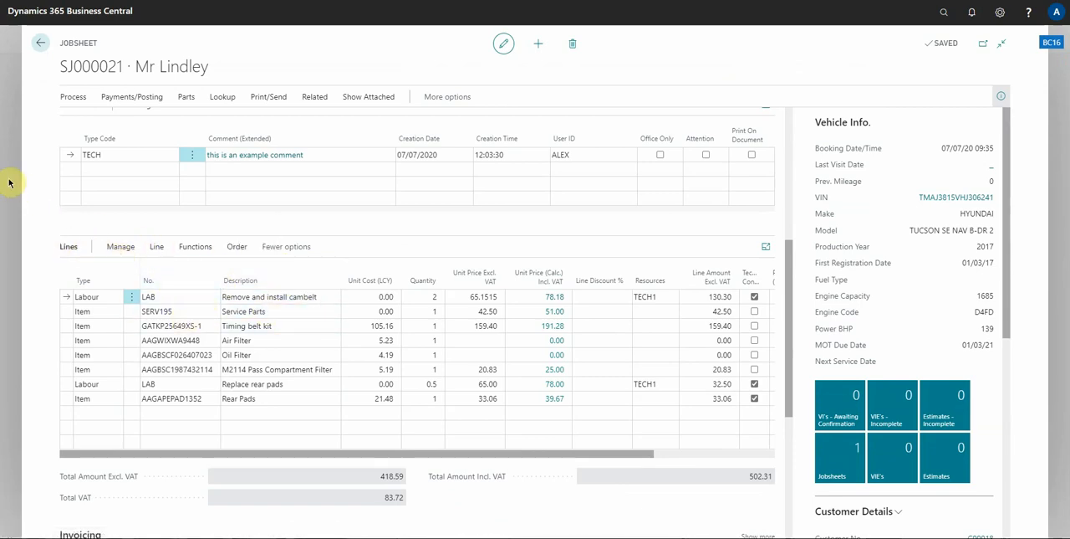
key("Escape")
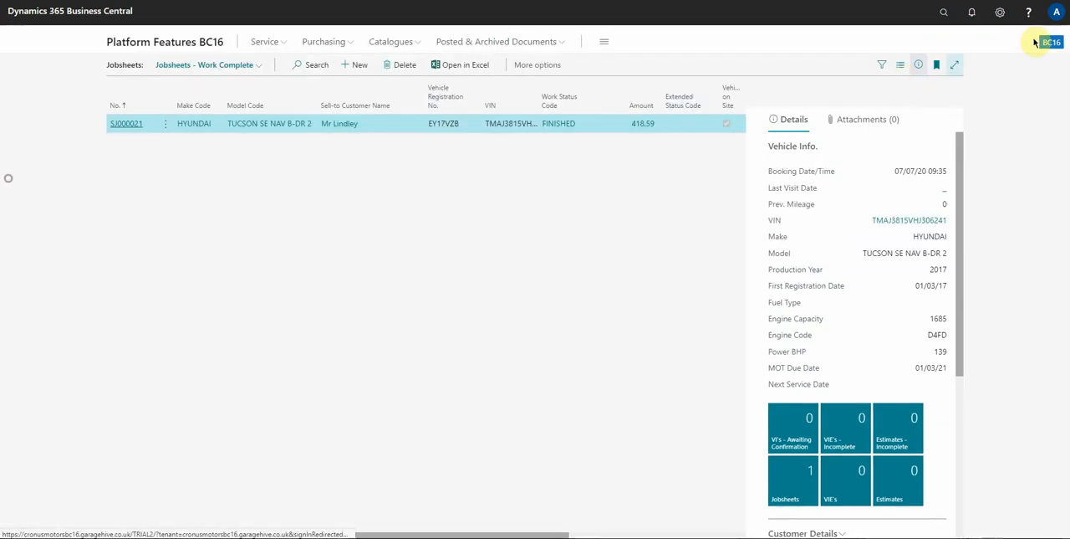
Find the Profiles (Roles) list by searching for "profile" and start customising pages for the Service Advisor profile
left_click(944, 11)
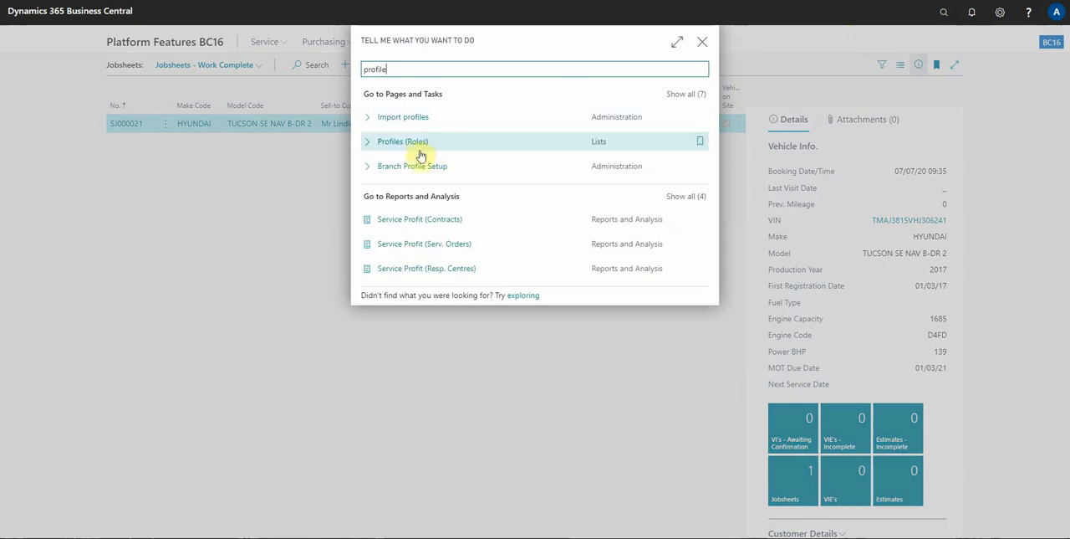
left_click(412, 147)
scroll(376, 195, "down", 5)
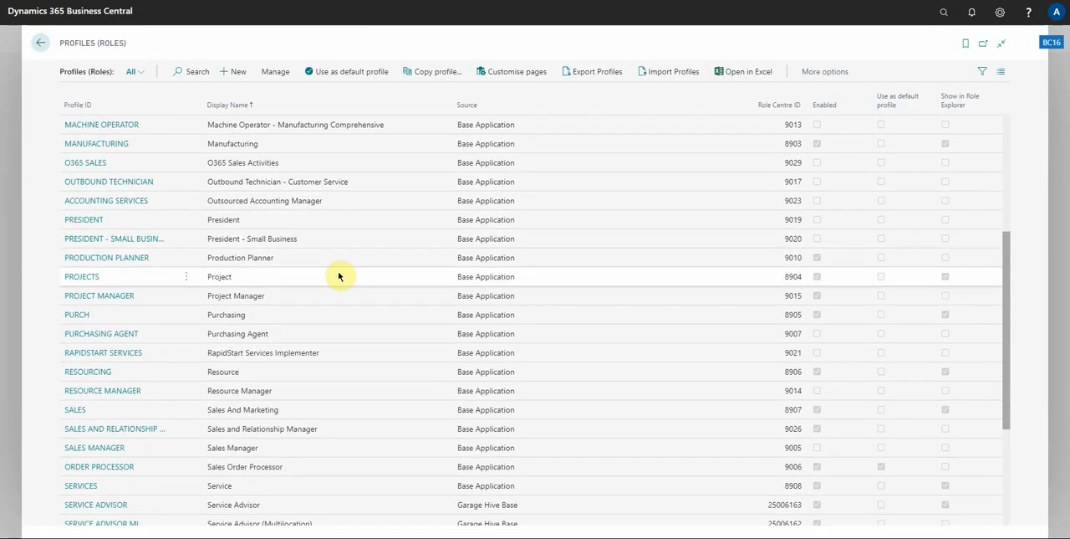
scroll(342, 434, "down", 3)
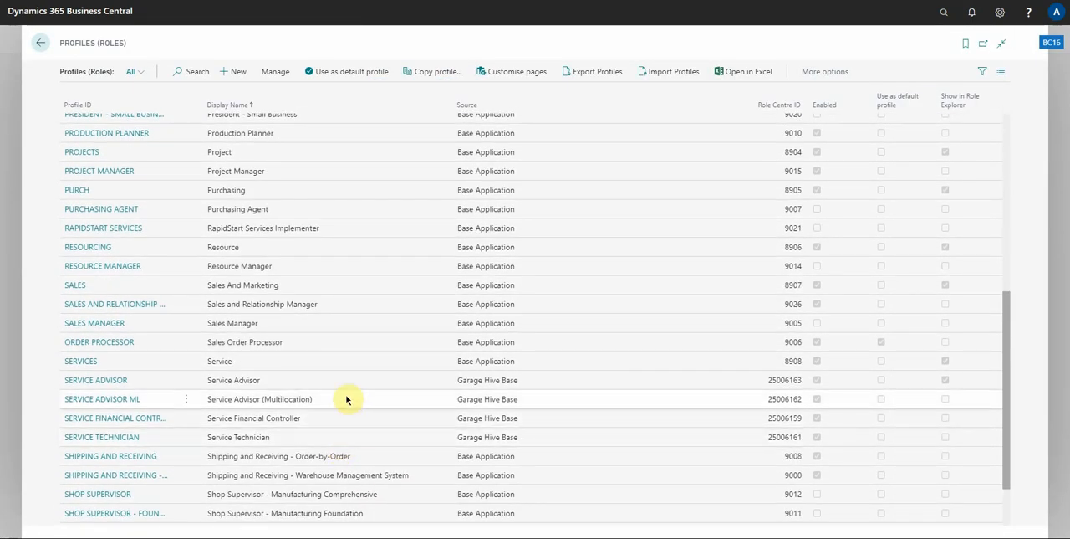
left_click(349, 386)
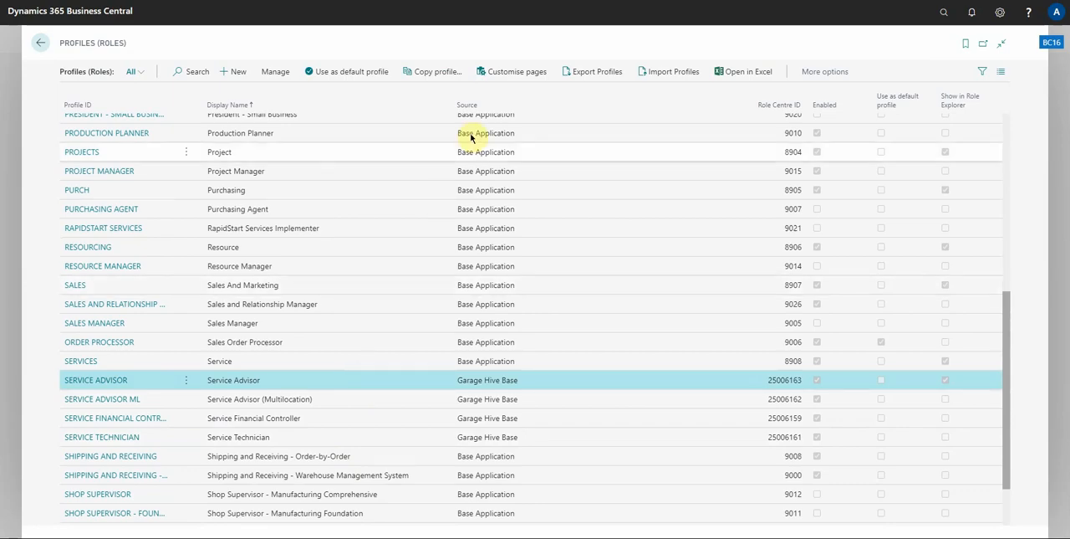
left_click(513, 72)
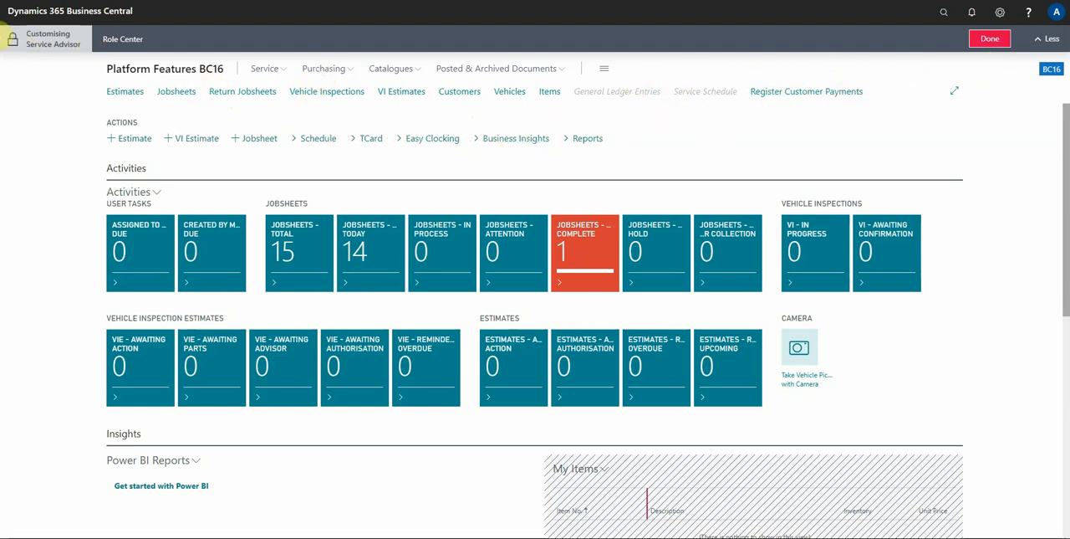
Hide the "VIE - Awaiting Parts" tile in the Service Advisor role centre, finish customising and return through Profiles (Roles) to the jobsheet list
left_click(14, 42)
left_click(72, 130)
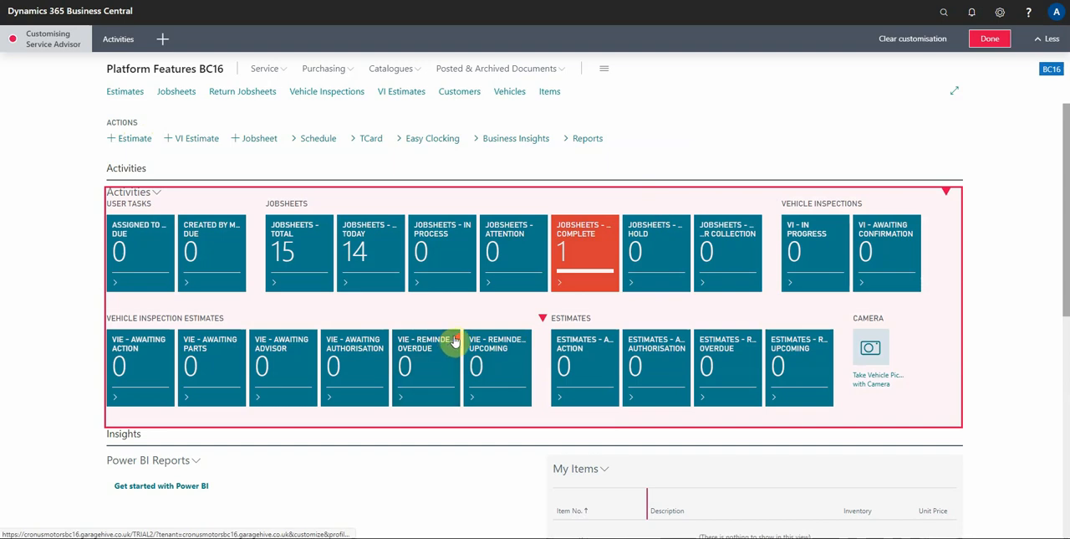
left_click(244, 342)
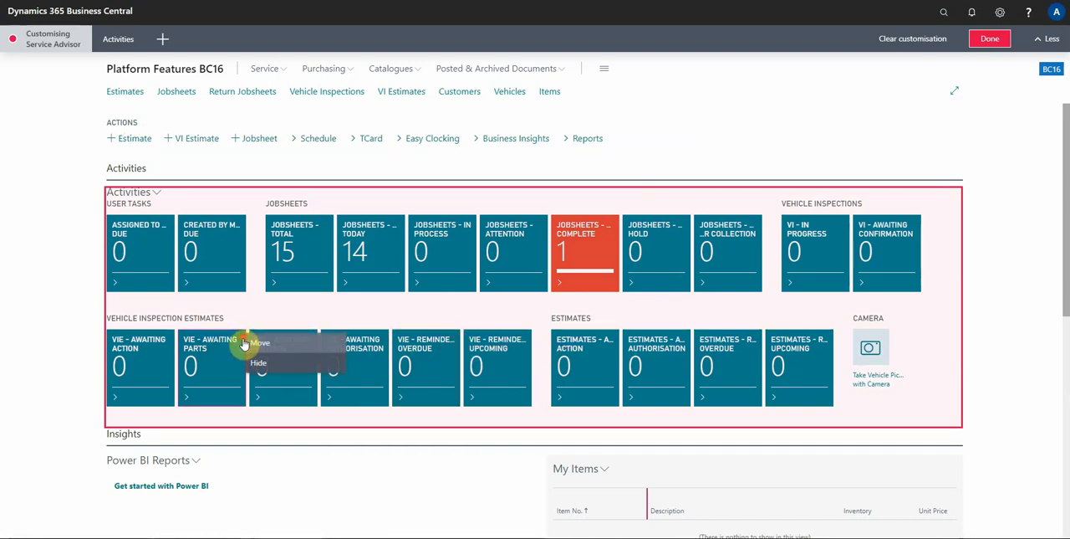
left_click(259, 362)
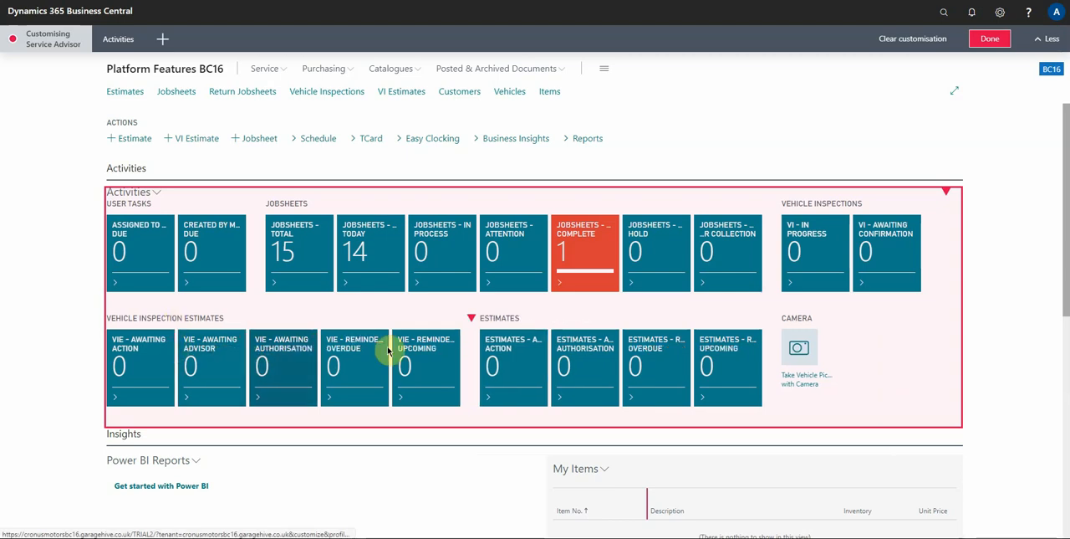
left_click(992, 40)
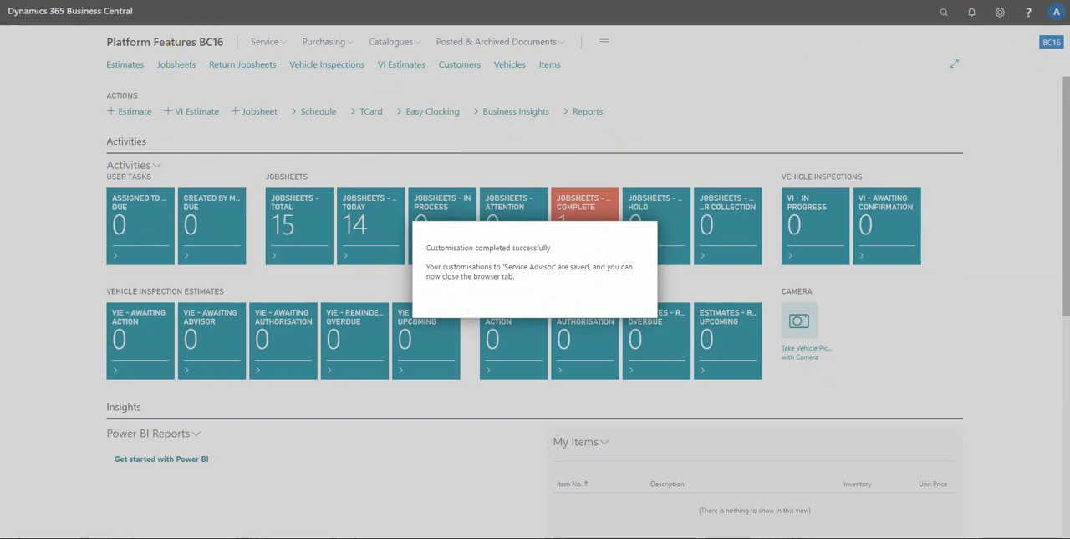
left_click(251, 0)
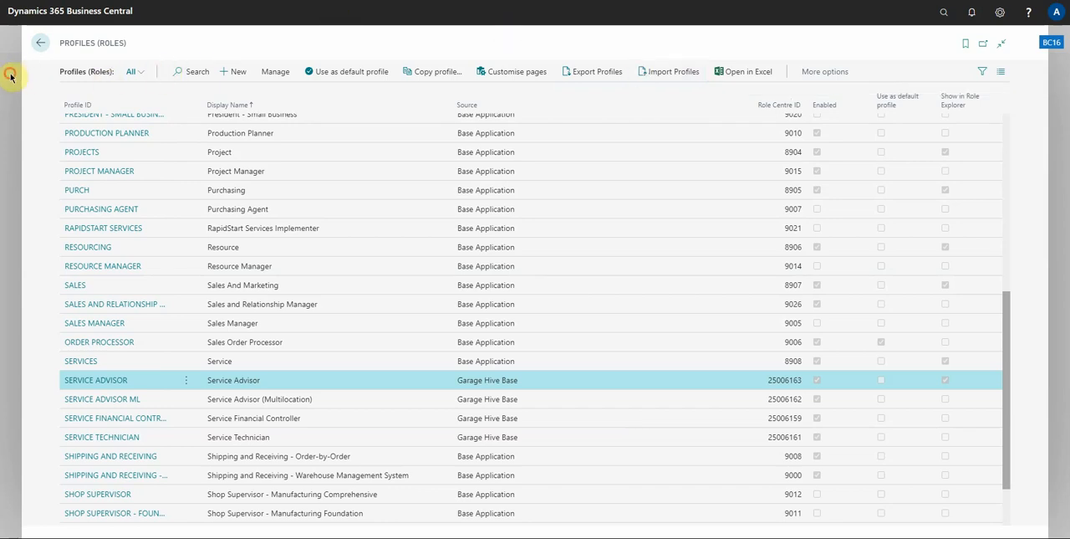
left_click(41, 42)
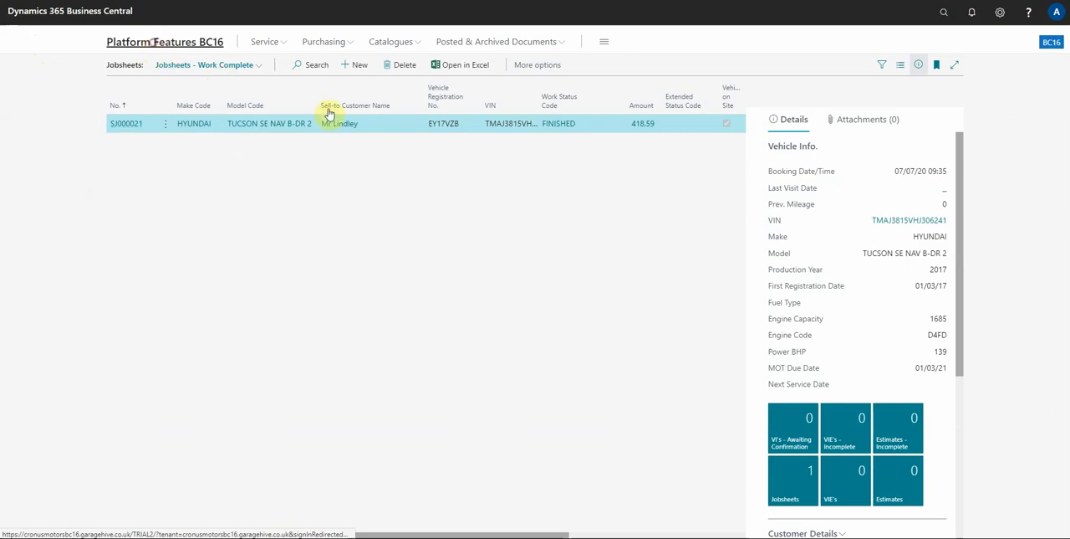